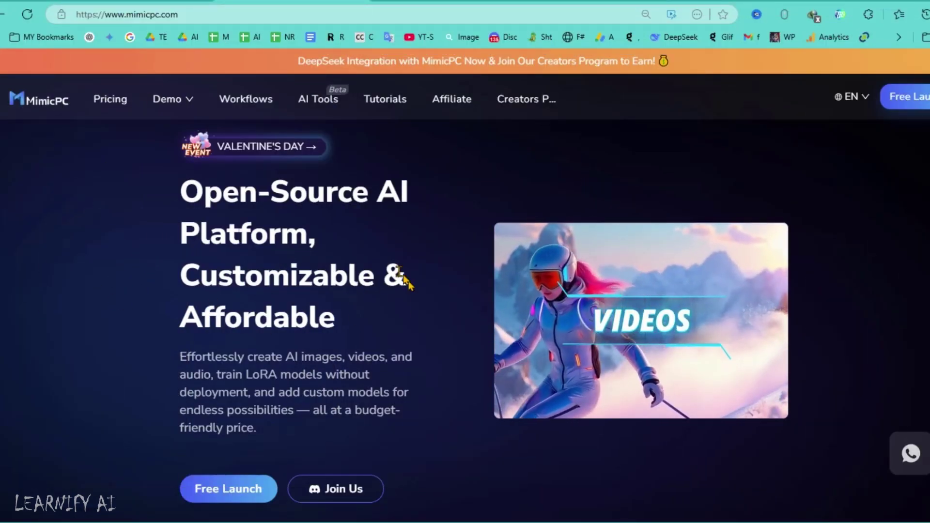
# Step: Switch to the batched TTS section and turn on silence removal
pyautogui.moveTo(184, 191); pyautogui.dragTo(353, 309)
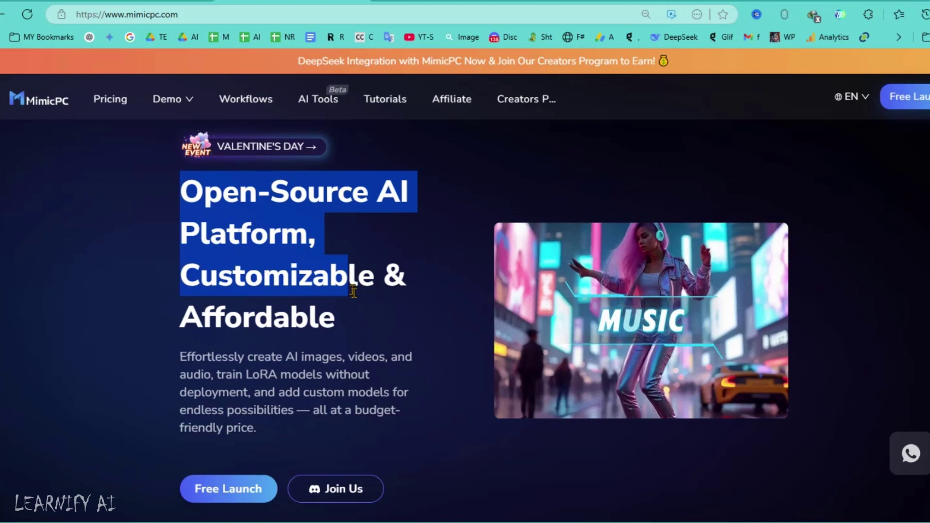
pyautogui.click(318, 283)
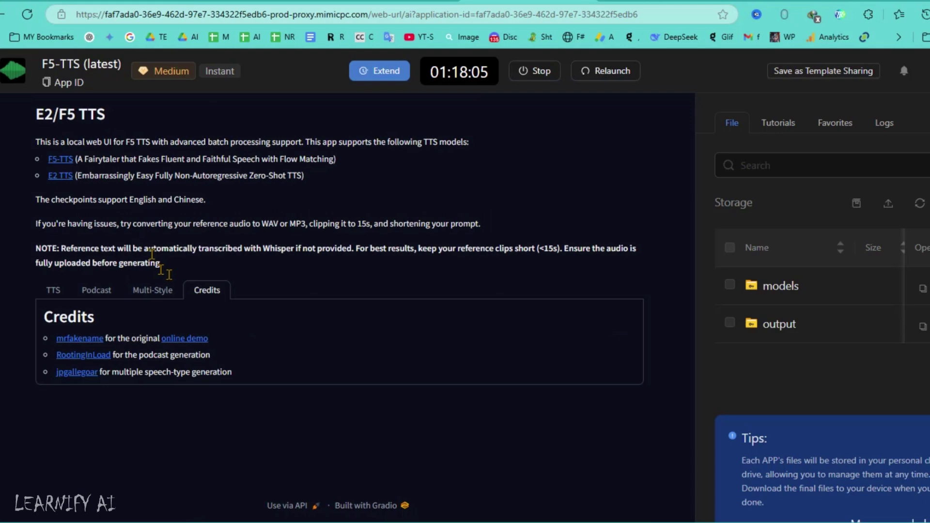
pyautogui.click(57, 291)
pyautogui.scroll(-3, 214, 285)
pyautogui.scroll(1, 214, 285)
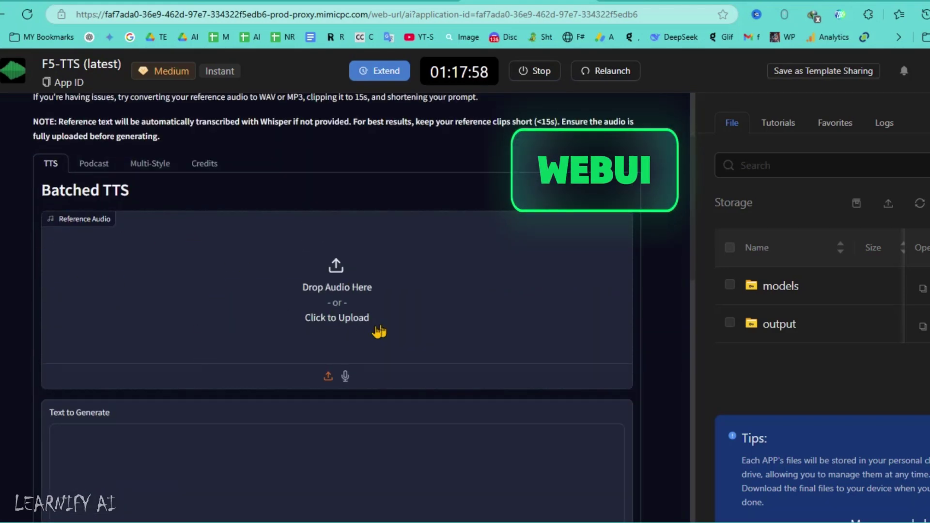
pyautogui.scroll(-3, 320, 320)
pyautogui.click(251, 320)
pyautogui.scroll(-1, 236, 341)
pyautogui.scroll(-2, 144, 367)
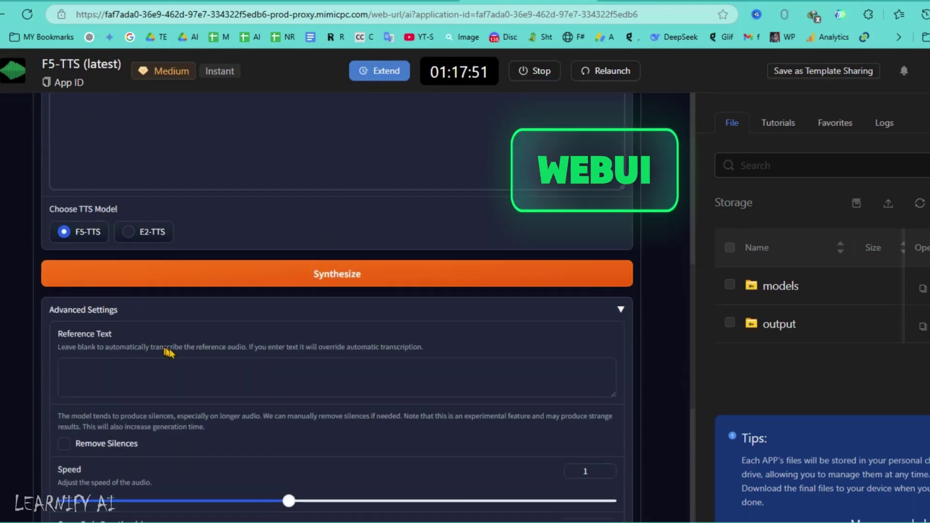
pyautogui.scroll(-1, 182, 321)
pyautogui.scroll(-1, 69, 305)
pyautogui.click(64, 317)
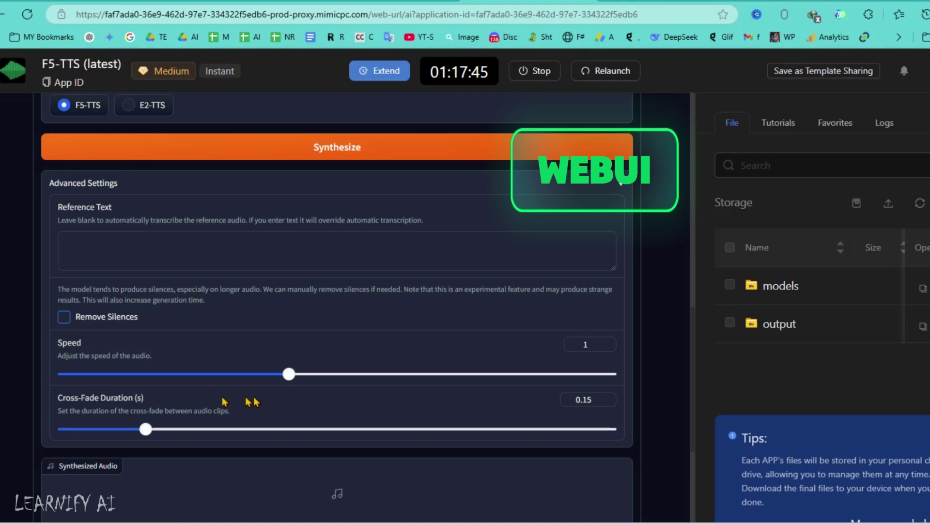
pyautogui.scroll(-1, 222, 454)
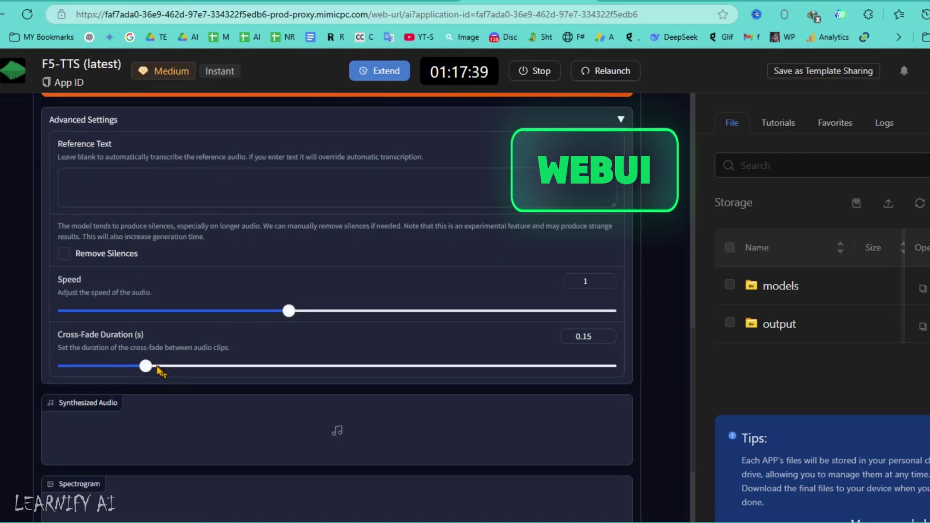
pyautogui.scroll(-2, 205, 387)
pyautogui.scroll(-1, 339, 400)
pyautogui.scroll(10, 327, 350)
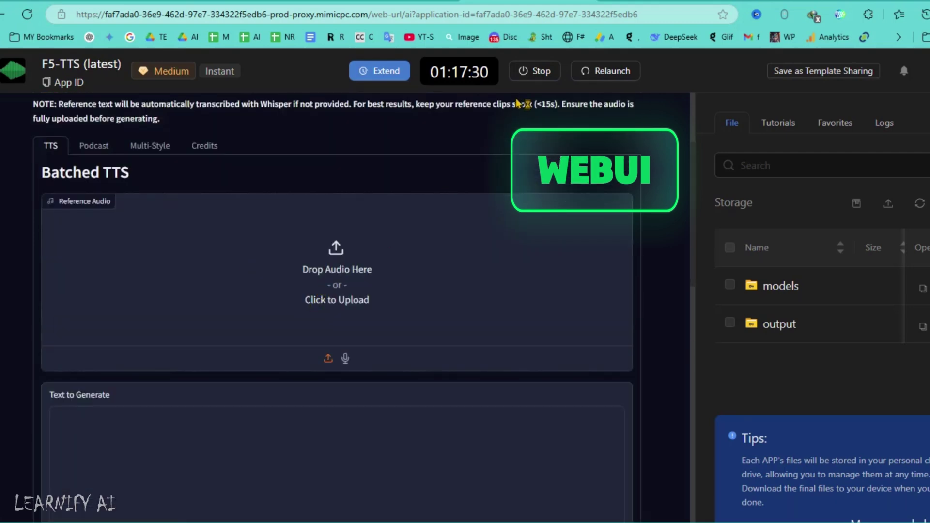
# Step: Load the NEWS JOEY clip as reference audio, paste the film-review paragraph, and synthesize
pyautogui.click(320, 294)
pyautogui.doubleClick(416, 175)
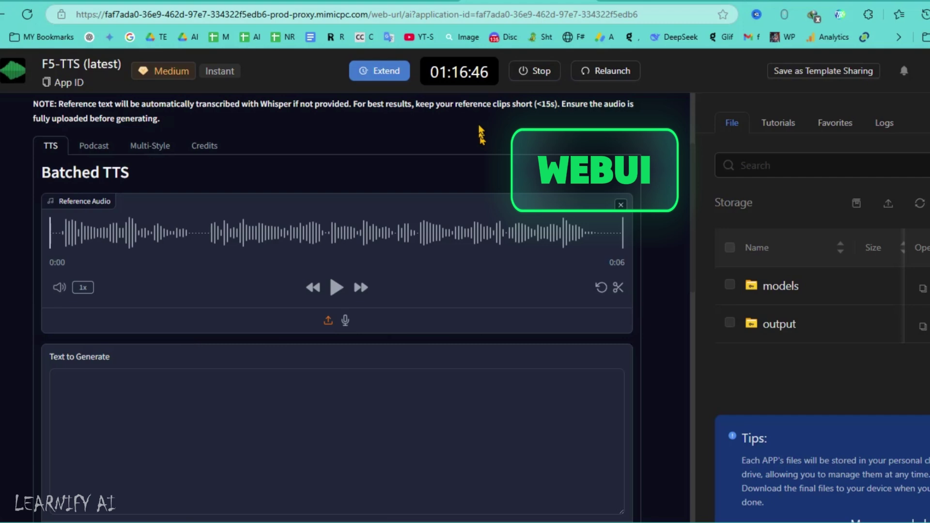
pyautogui.scroll(-2, 290, 373)
pyautogui.click(243, 291)
pyautogui.write("The film's humor is witty, packed with jokes that entertain both kids and adults. What sets it apart is its clever take on traditional fairy tale tropes while still delivering a heartfelt message about acceptance and self-love.")
pyautogui.scroll(-4, 252, 344)
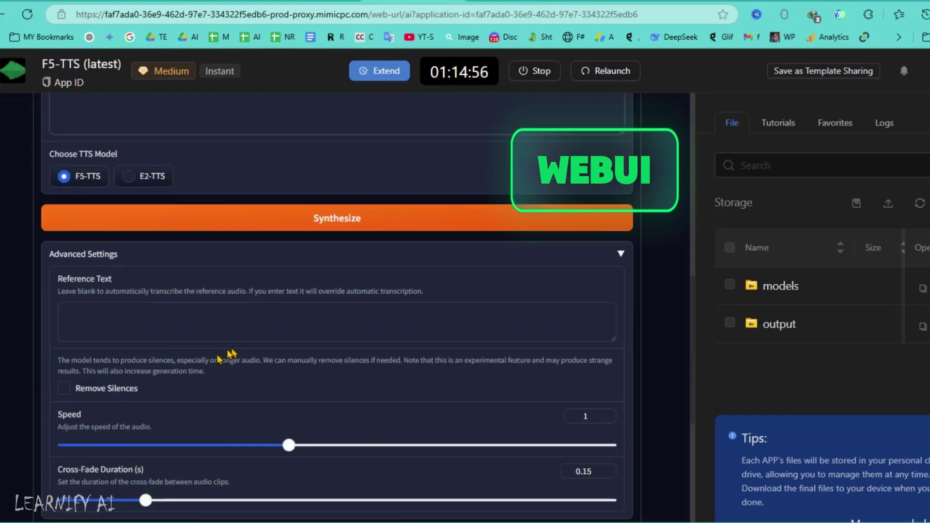
pyautogui.scroll(-2, 171, 361)
pyautogui.scroll(-2, 73, 269)
pyautogui.scroll(4, 218, 364)
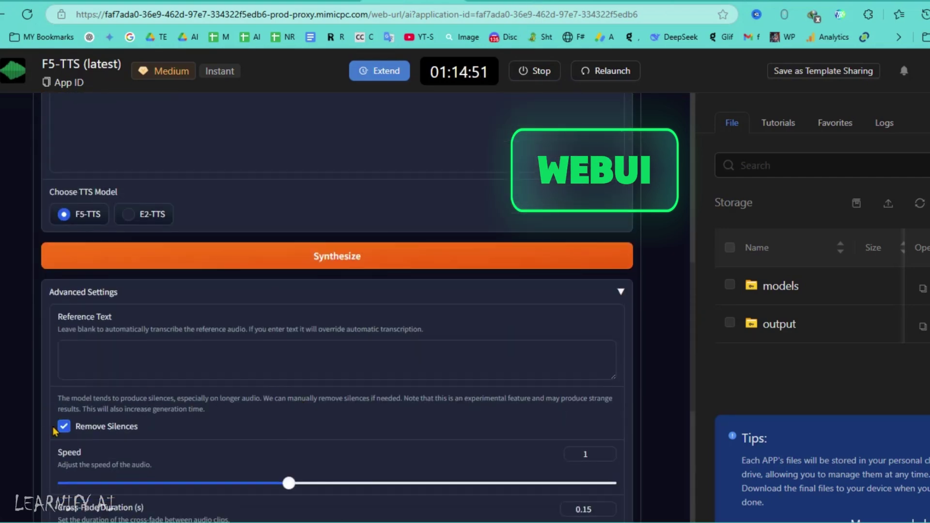
pyautogui.scroll(2, 291, 422)
pyautogui.scroll(1, 329, 456)
pyautogui.click(327, 451)
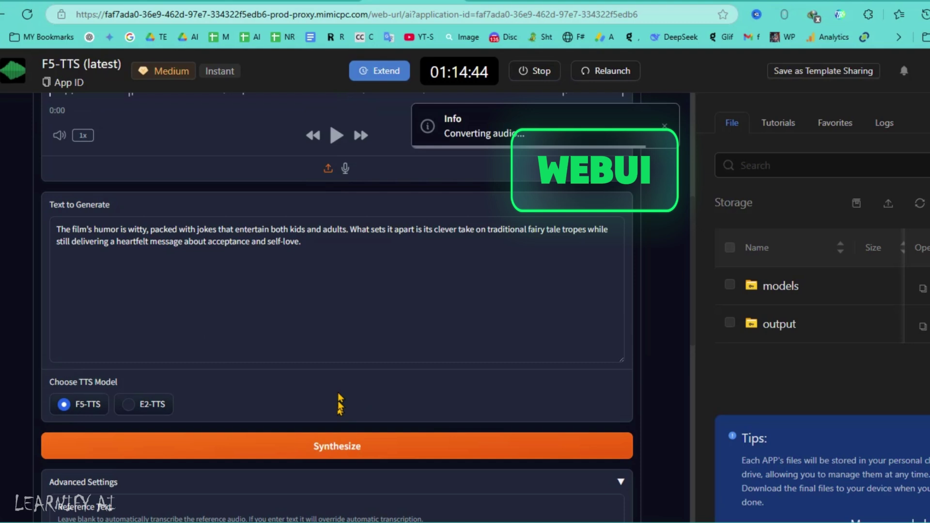
pyautogui.scroll(2, 436, 200)
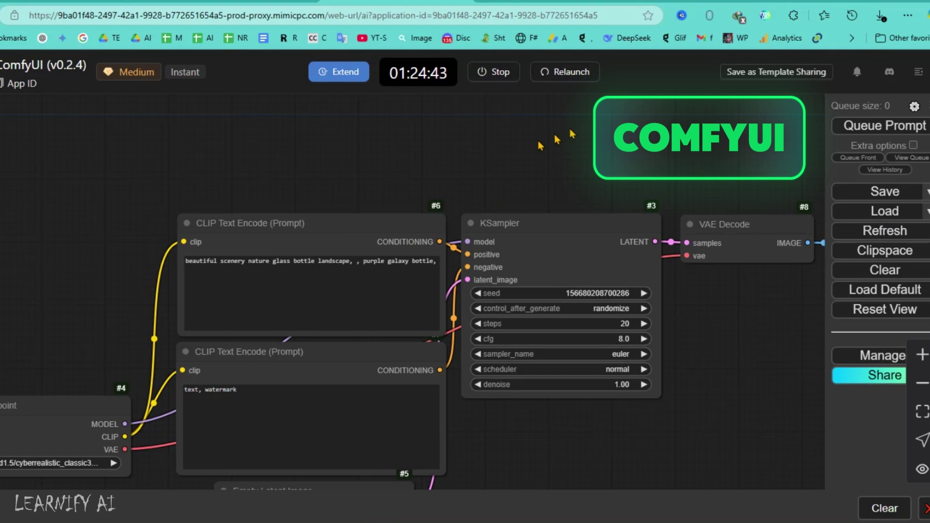
pyautogui.scroll(-4, 469, 243)
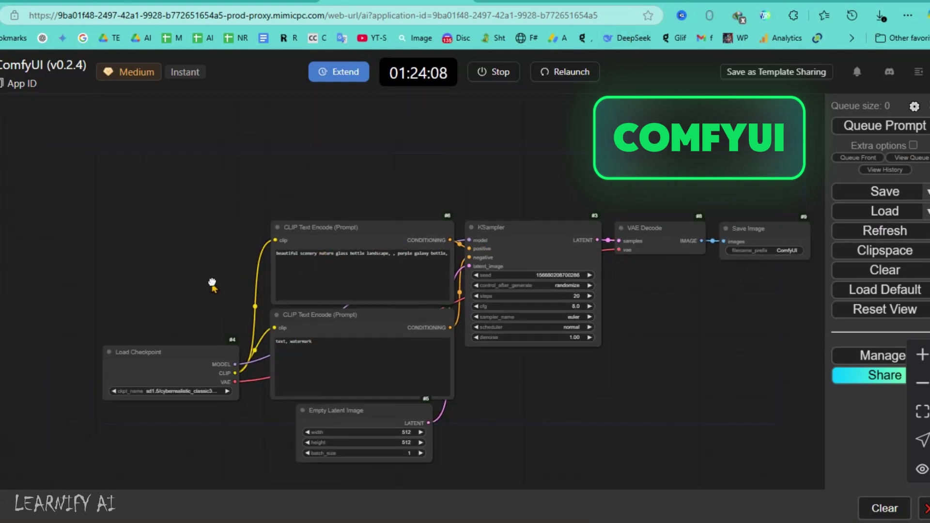
pyautogui.moveTo(213, 284); pyautogui.dragTo(226, 231)
pyautogui.scroll(2, 226, 364)
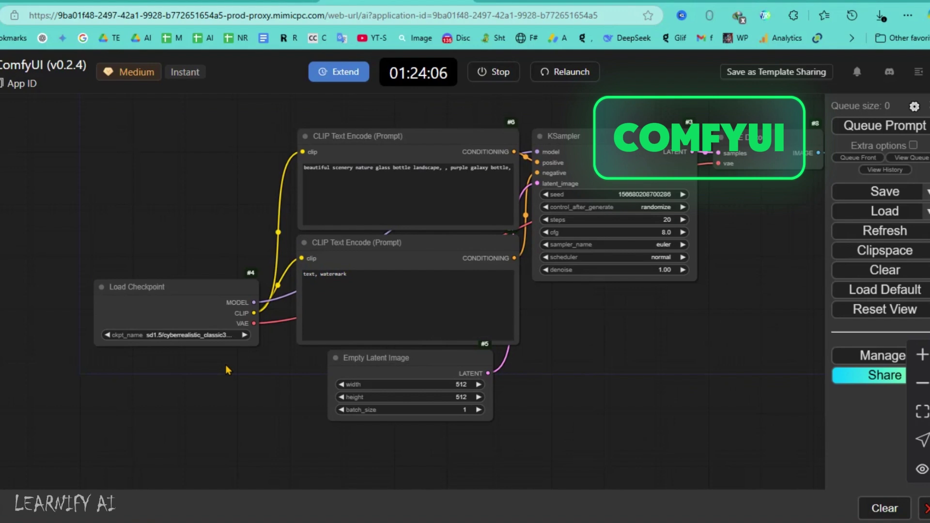
pyautogui.scroll(3, 226, 365)
pyautogui.scroll(2, 226, 365)
pyautogui.scroll(2, 226, 364)
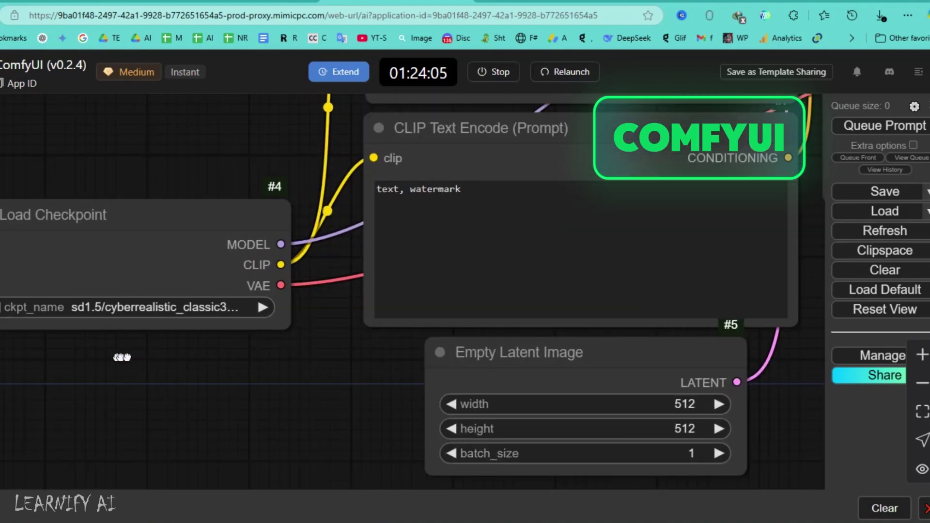
pyautogui.moveTo(121, 358); pyautogui.dragTo(257, 375)
pyautogui.scroll(2, 261, 375)
pyautogui.scroll(2, 264, 378)
pyautogui.scroll(2, 264, 380)
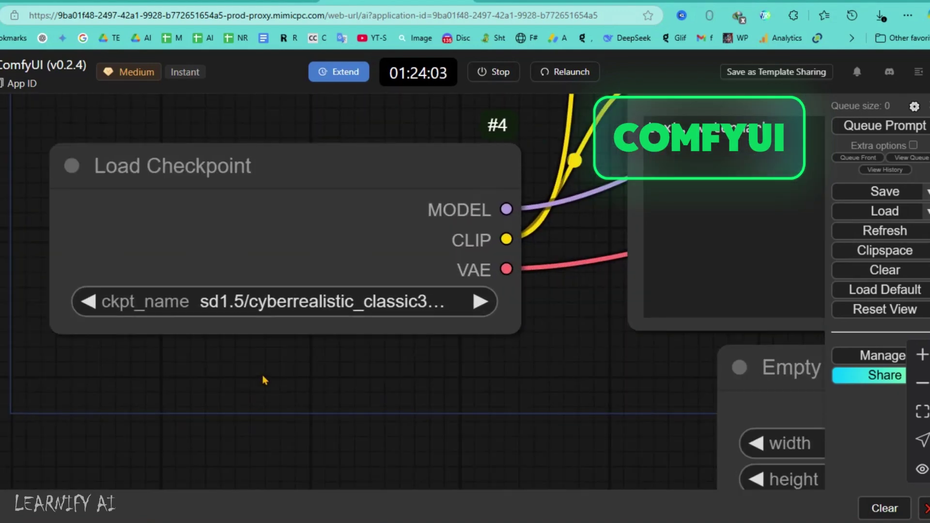
pyautogui.scroll(-2, 284, 366)
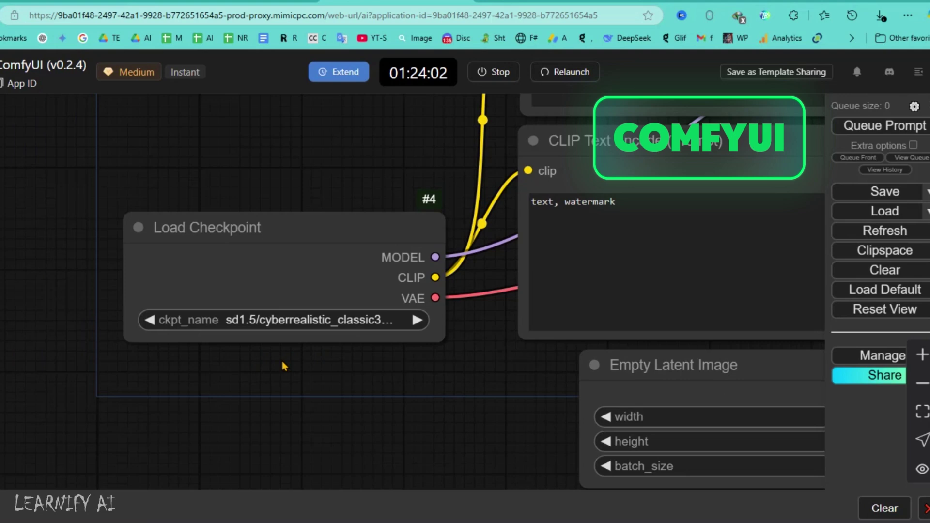
pyautogui.moveTo(290, 418); pyautogui.dragTo(281, 312)
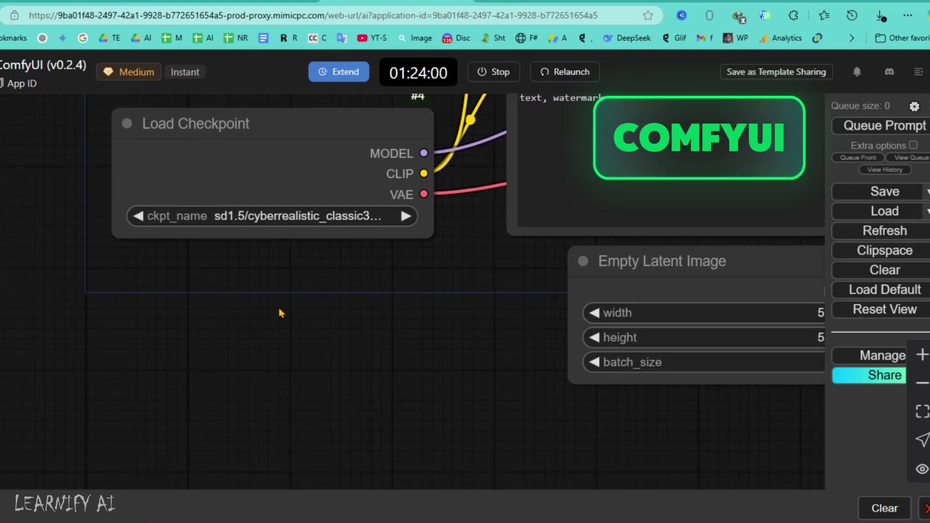
pyautogui.scroll(-2, 280, 314)
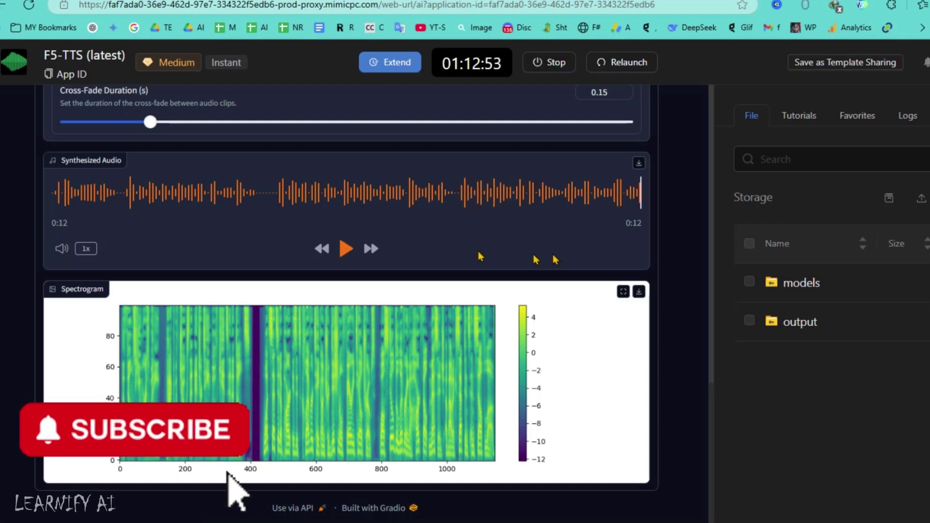
# Step: Download the synthesized audio and select the first NEWS JOEY file in the output folder
pyautogui.click(638, 166)
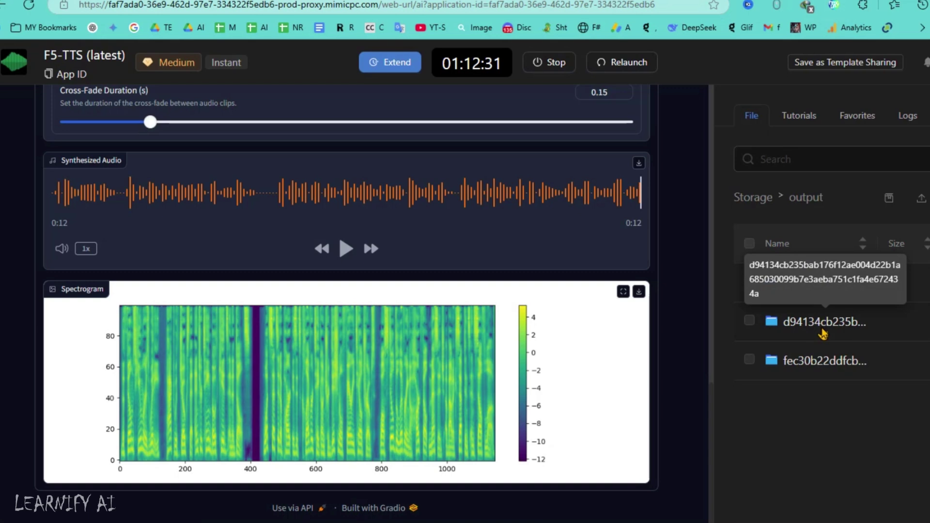
pyautogui.click(821, 287)
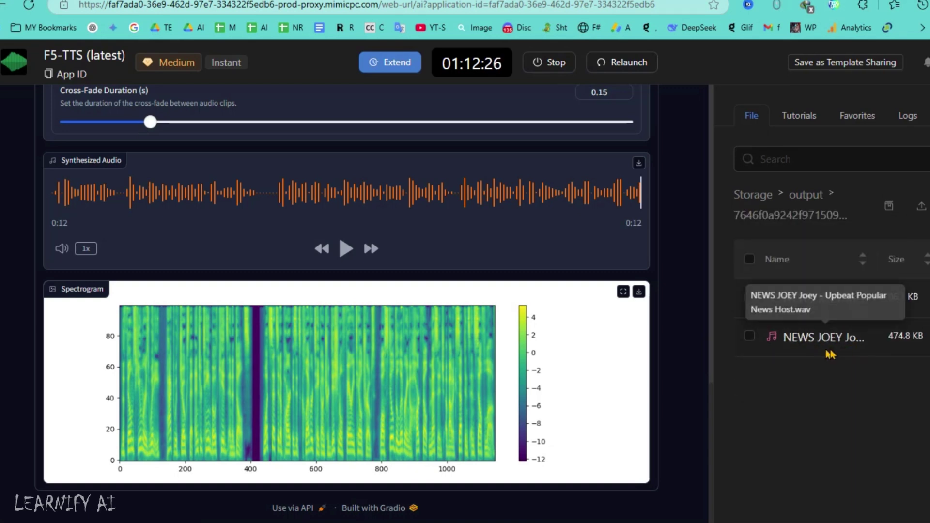
pyautogui.click(749, 297)
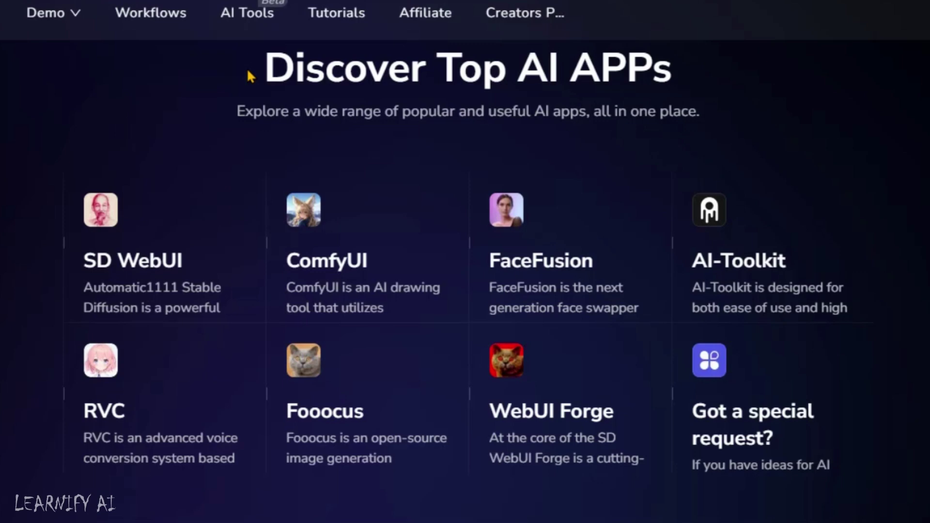
# Step: Highlight the Discover Top AI APPs heading and launch FaceFusion
pyautogui.moveTo(330, 142); pyautogui.dragTo(380, 142)
pyautogui.moveTo(370, 45); pyautogui.dragTo(754, 49)
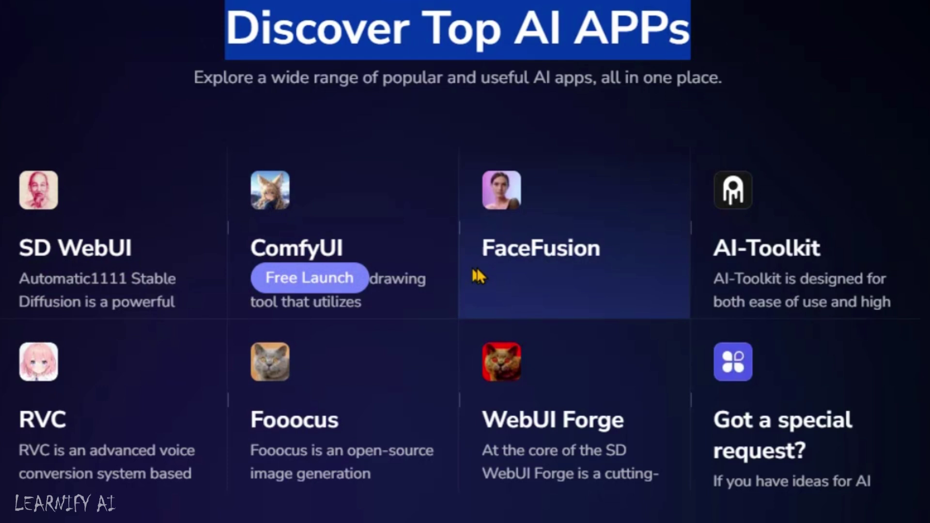
pyautogui.moveTo(557, 239)
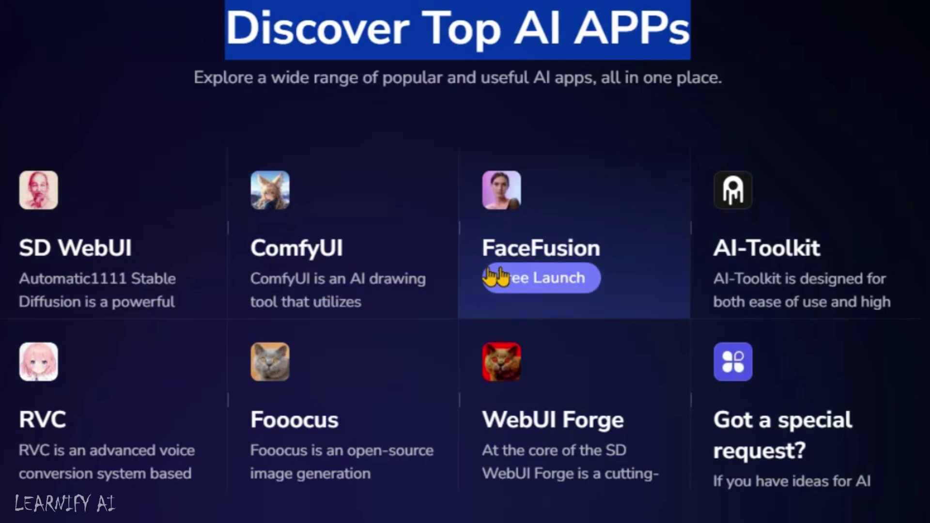
pyautogui.click(488, 278)
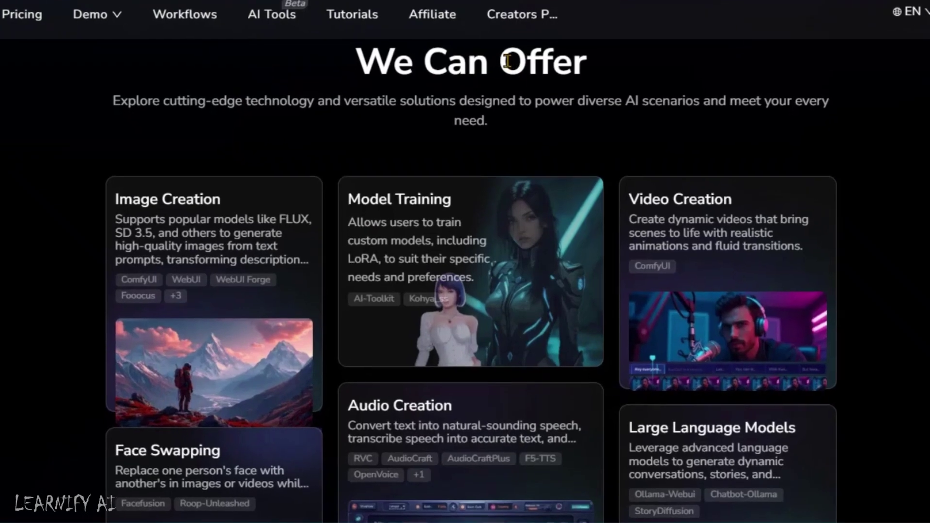
pyautogui.doubleClick(552, 124)
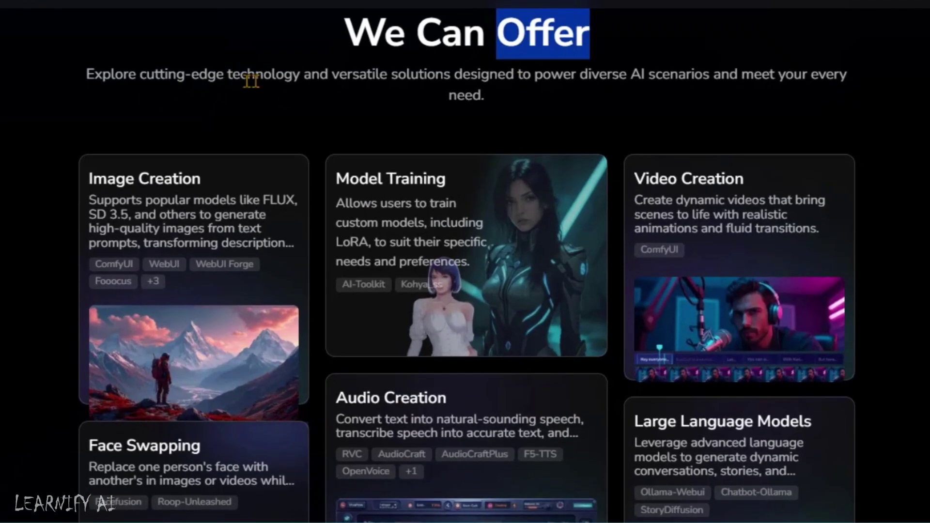
pyautogui.click(251, 80)
pyautogui.scroll(-2, 466, 291)
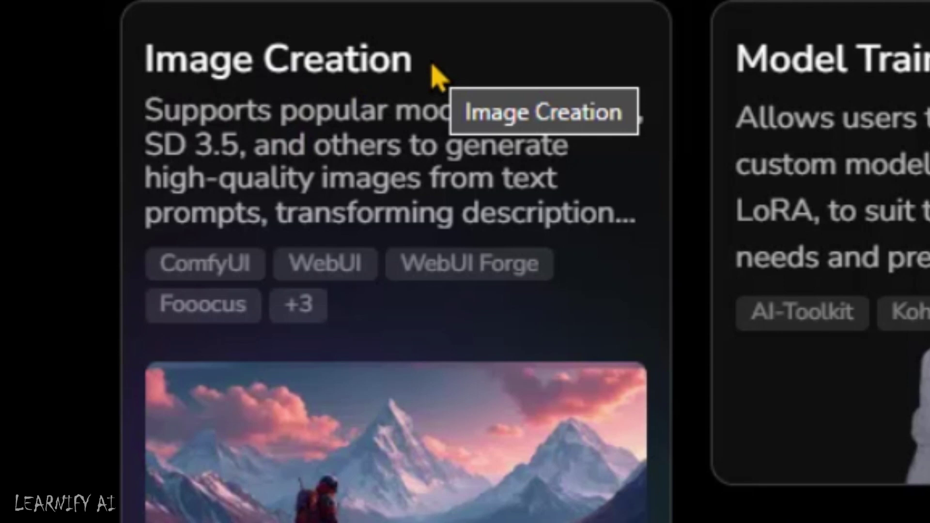
pyautogui.moveTo(146, 111)
pyautogui.mouseDown()
pyautogui.moveTo(219, 103)
pyautogui.moveTo(150, 73)
pyautogui.mouseUp()
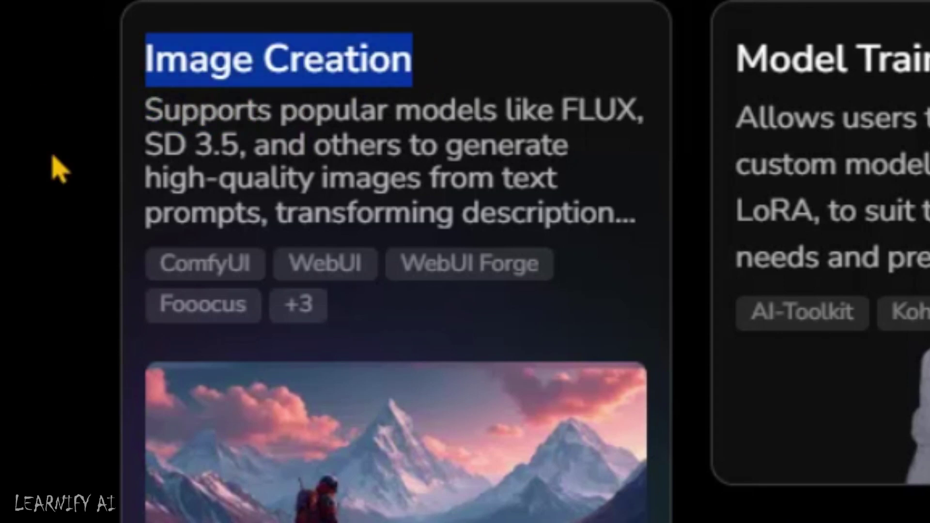
pyautogui.click(215, 55)
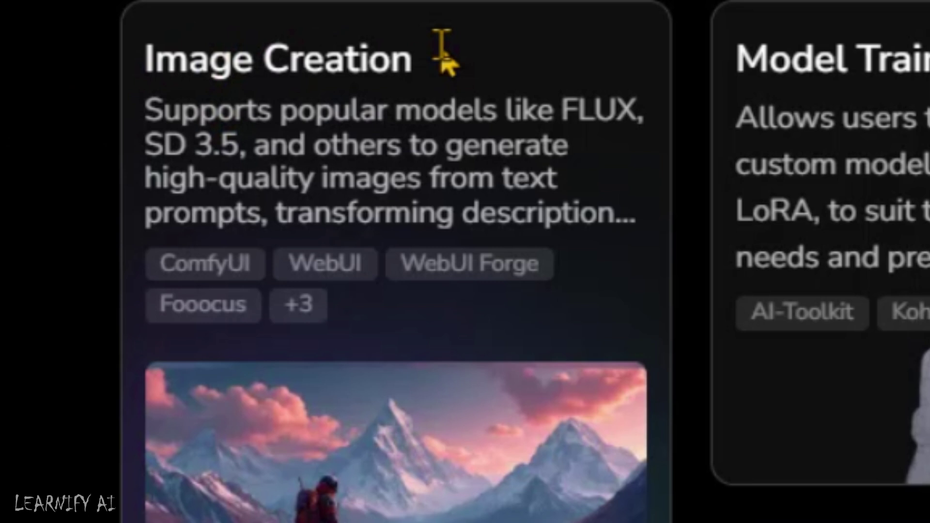
pyautogui.moveTo(402, 263)
pyautogui.mouseDown()
pyautogui.moveTo(509, 256)
pyautogui.moveTo(539, 263)
pyautogui.mouseUp()
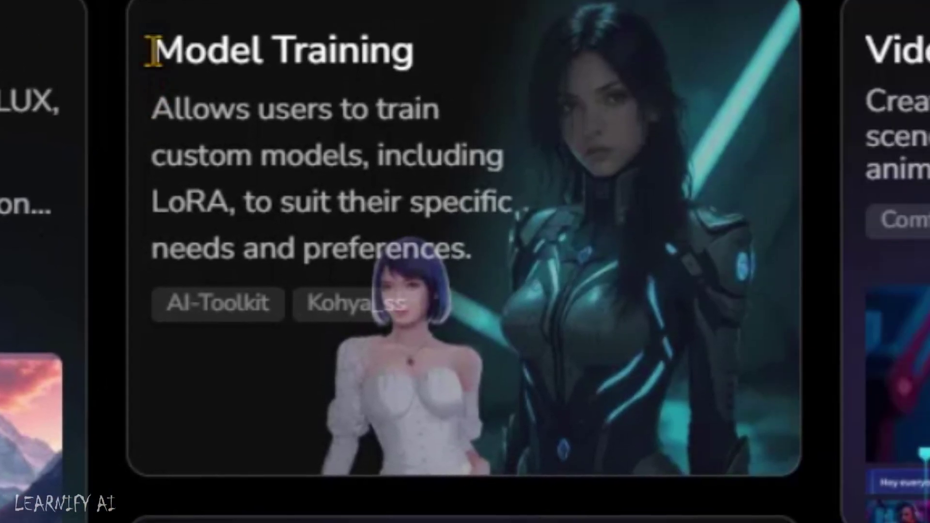
pyautogui.moveTo(153, 50)
pyautogui.mouseDown()
pyautogui.moveTo(332, 48)
pyautogui.moveTo(427, 64)
pyautogui.mouseUp()
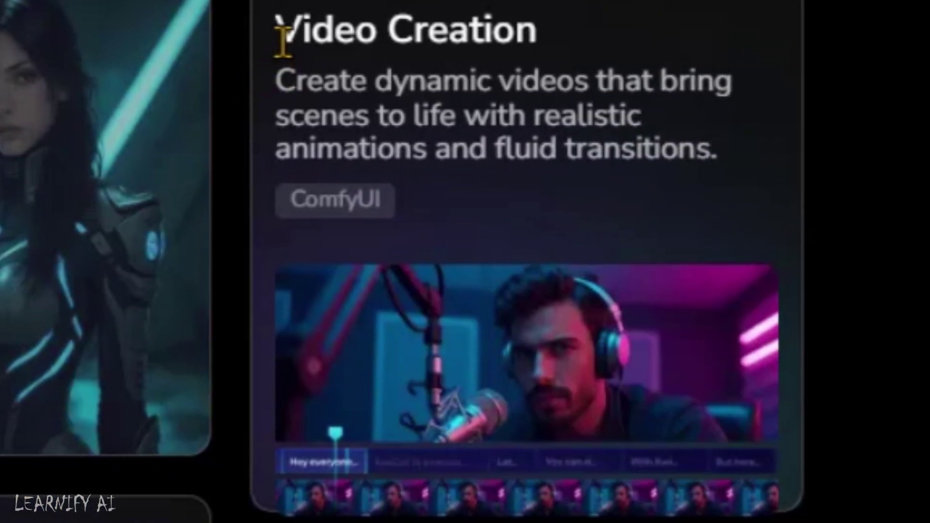
pyautogui.moveTo(279, 33); pyautogui.dragTo(706, 63)
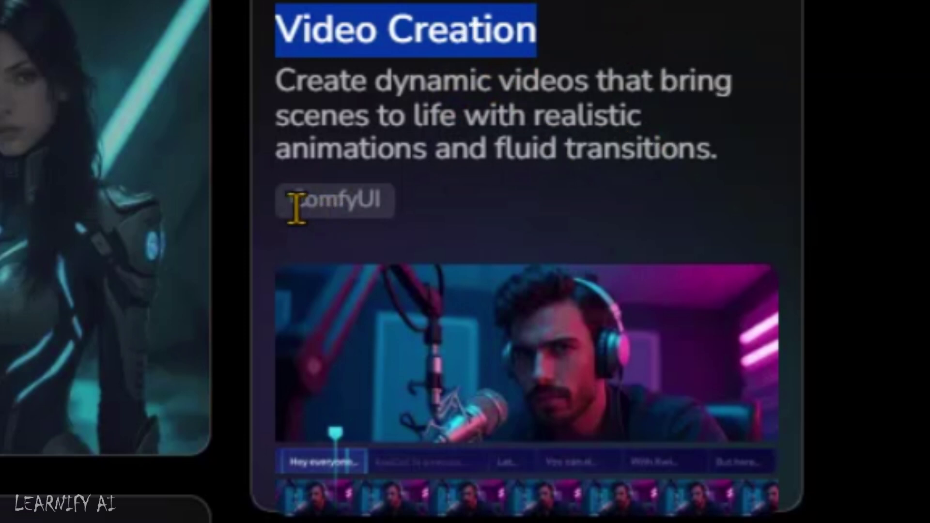
pyautogui.moveTo(297, 208); pyautogui.dragTo(424, 210)
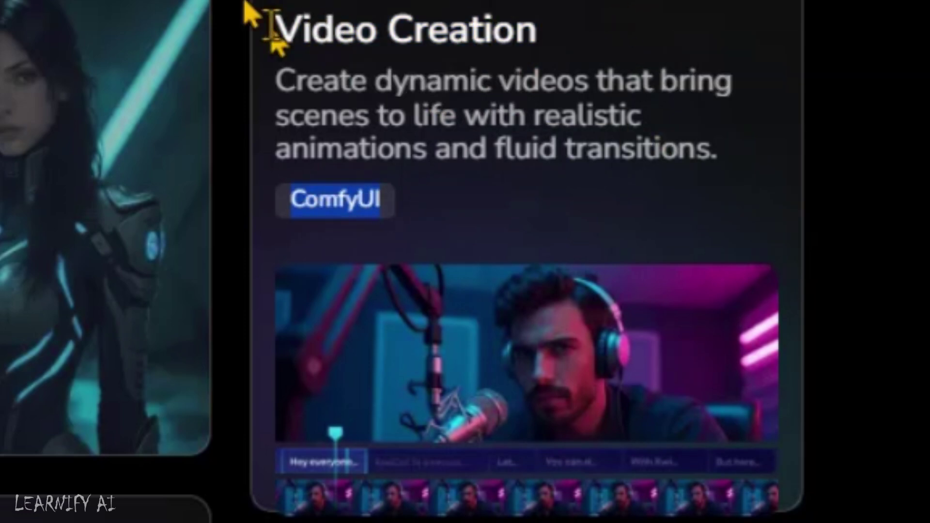
pyautogui.moveTo(274, 29); pyautogui.dragTo(590, 51)
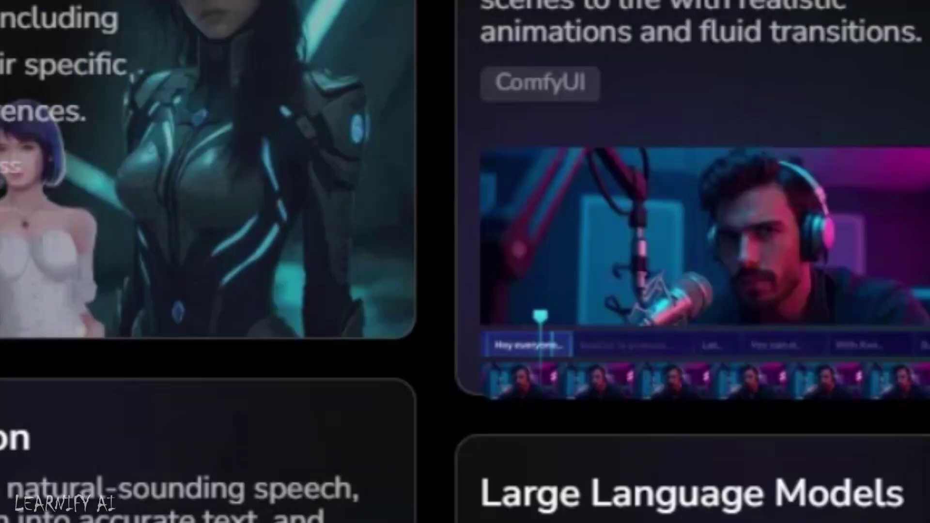
pyautogui.moveTo(64, 45); pyautogui.dragTo(331, 54)
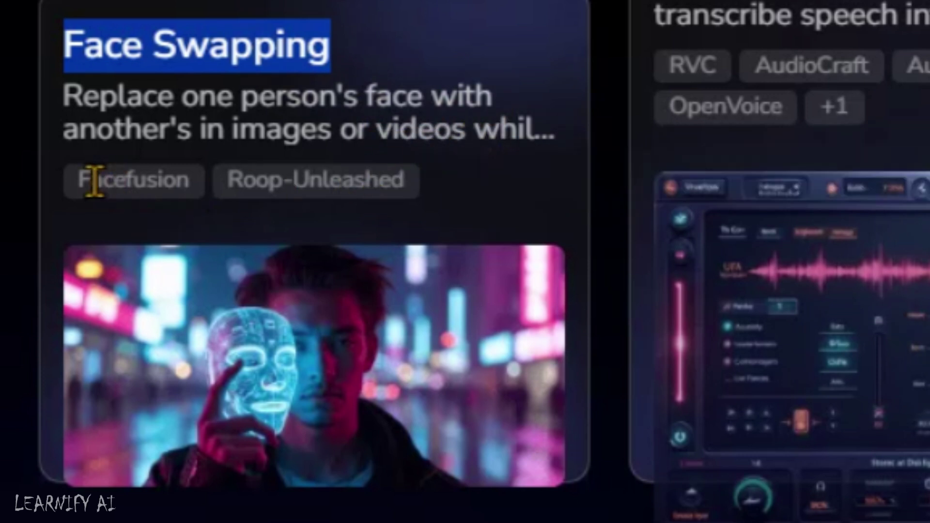
pyautogui.moveTo(77, 182); pyautogui.dragTo(188, 188)
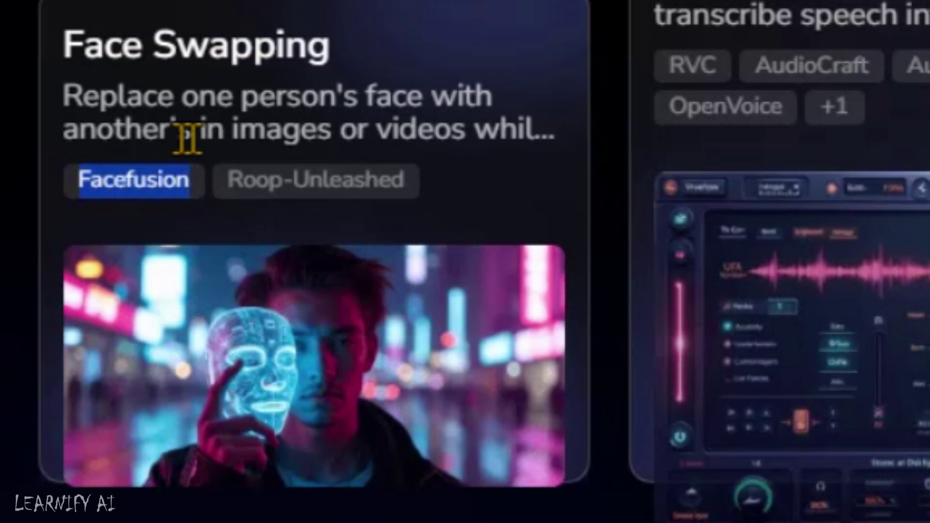
pyautogui.click(227, 105)
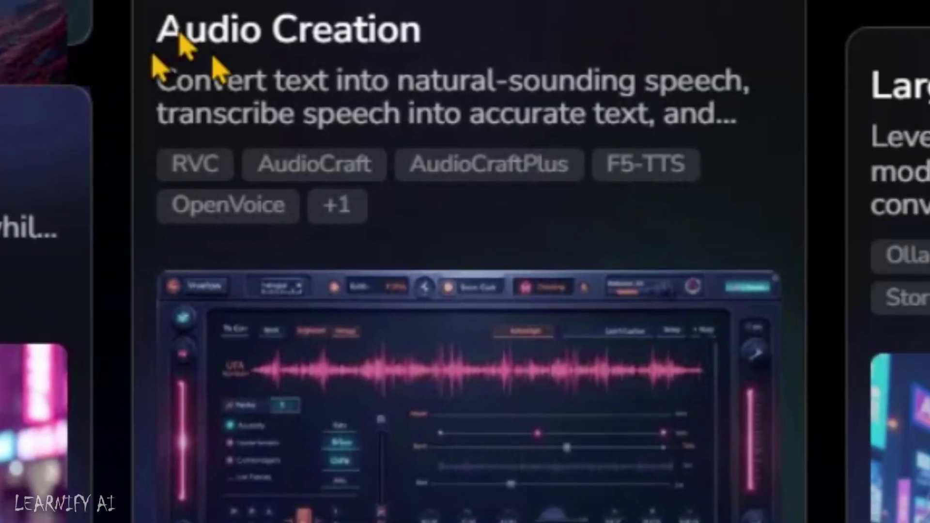
pyautogui.moveTo(161, 43); pyautogui.dragTo(457, 48)
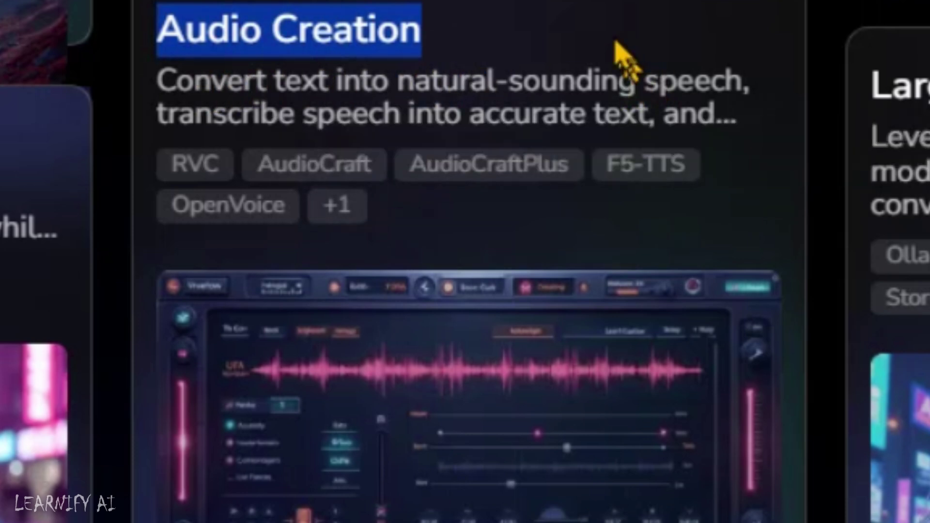
pyautogui.click(608, 26)
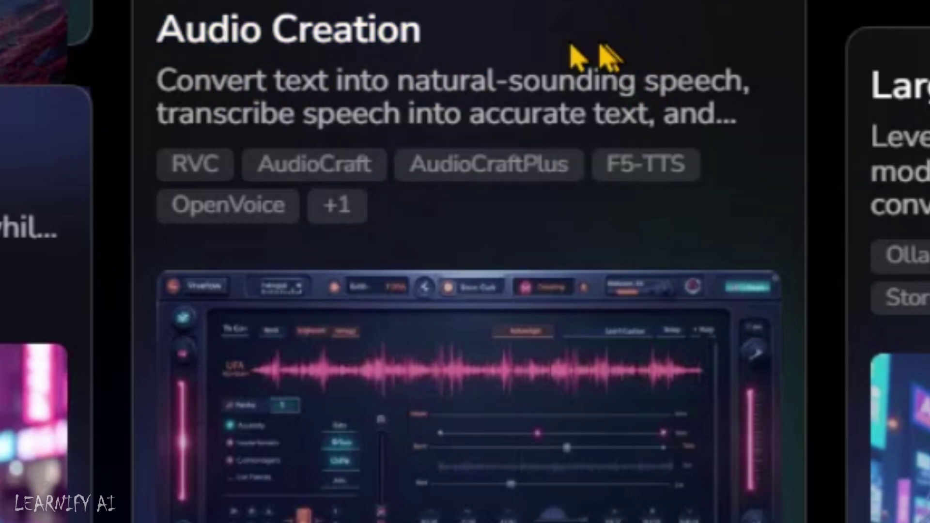
pyautogui.moveTo(223, 166); pyautogui.dragTo(174, 154)
pyautogui.moveTo(261, 165); pyautogui.dragTo(361, 164)
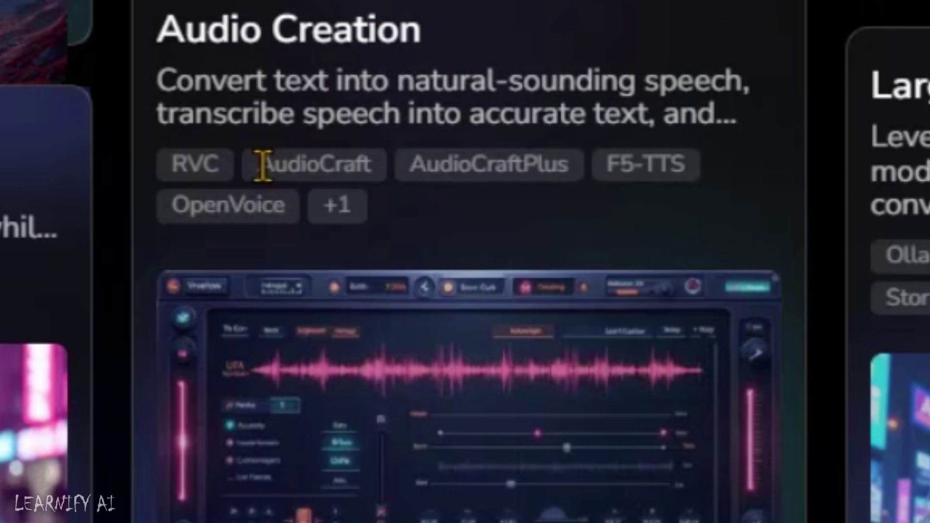
pyautogui.moveTo(427, 164); pyautogui.dragTo(545, 178)
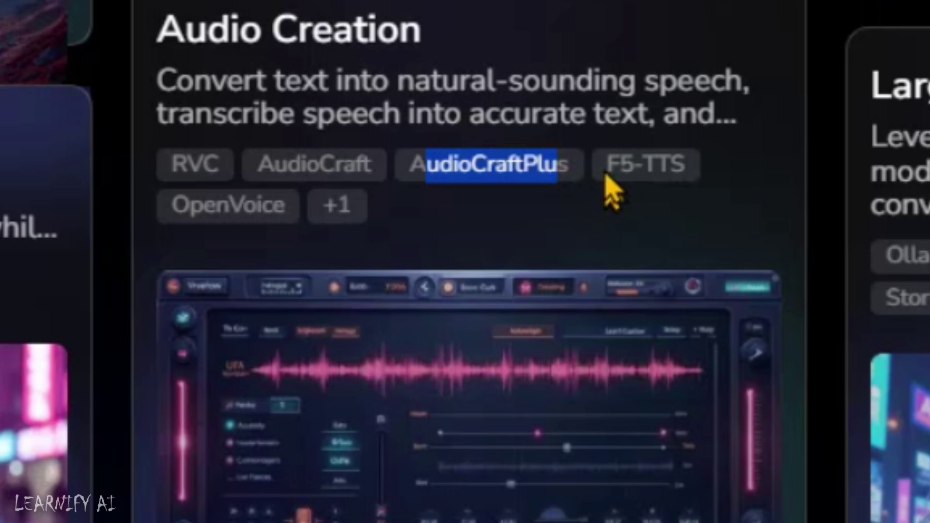
pyautogui.moveTo(608, 180); pyautogui.dragTo(679, 166)
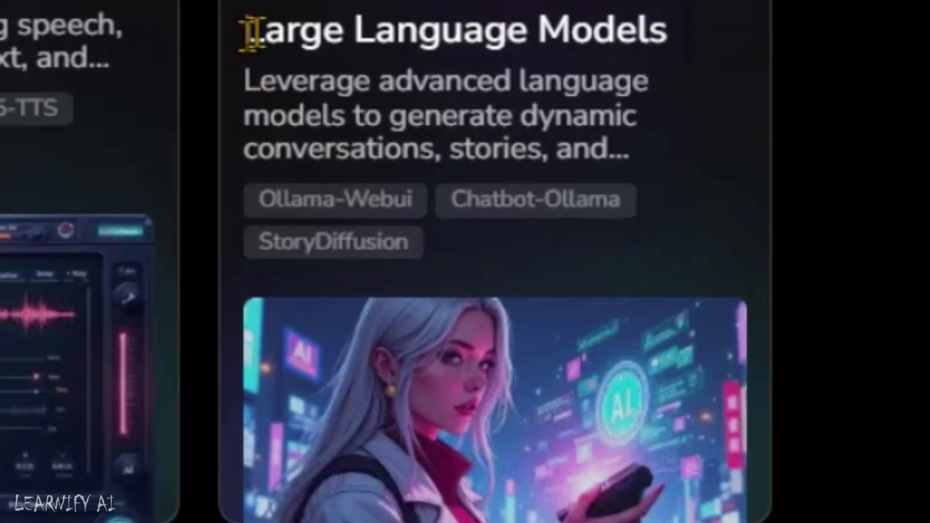
pyautogui.moveTo(250, 33); pyautogui.dragTo(709, 42)
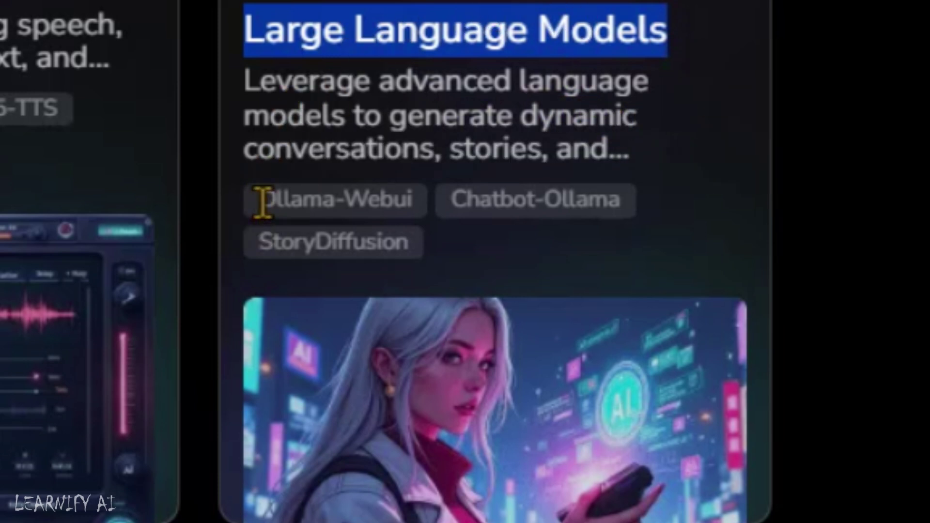
pyautogui.moveTo(264, 204); pyautogui.dragTo(407, 203)
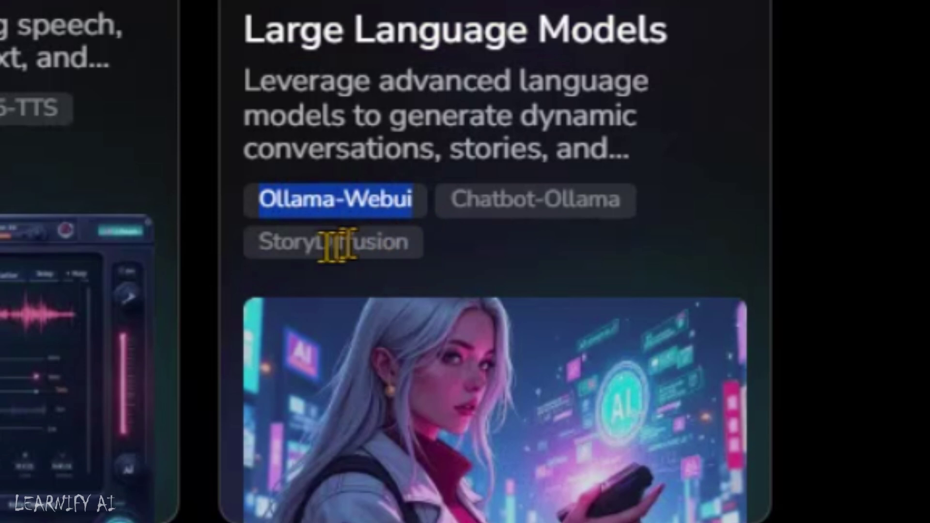
pyautogui.moveTo(258, 243); pyautogui.dragTo(393, 242)
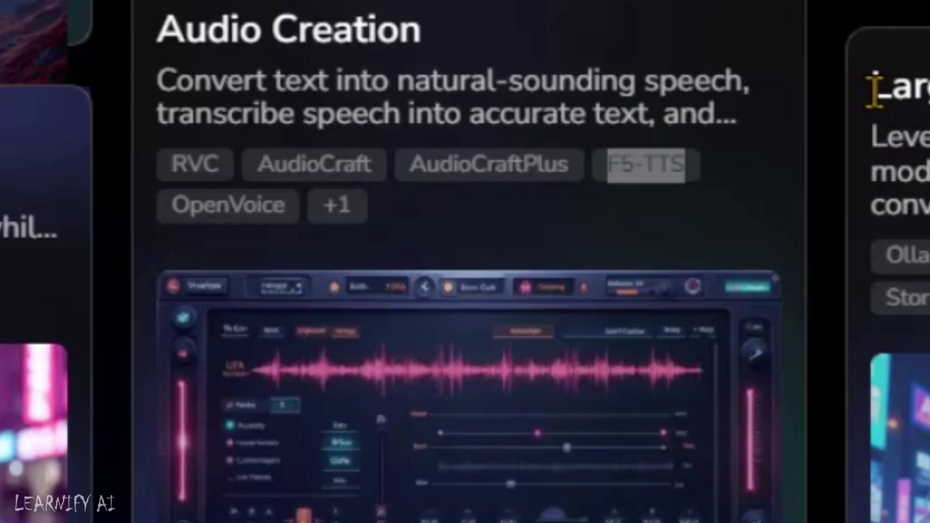
pyautogui.moveTo(874, 91); pyautogui.dragTo(929, 92)
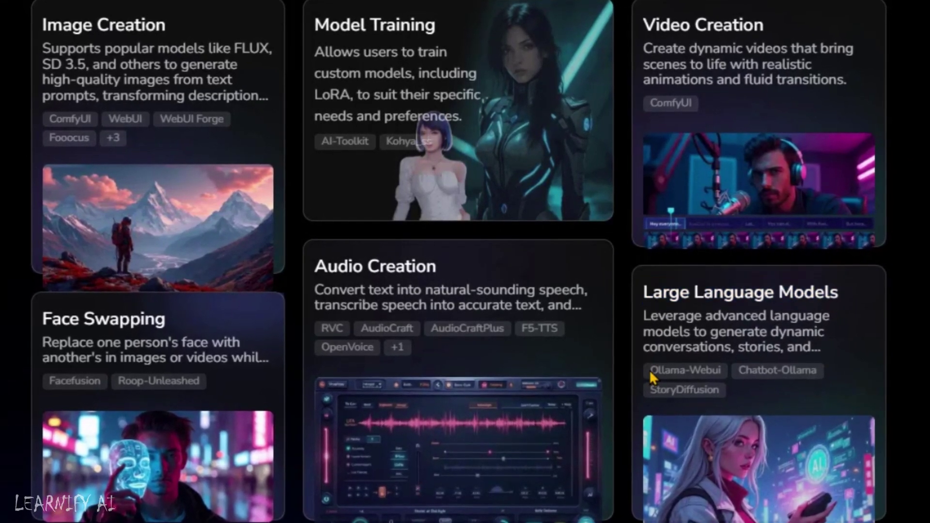
pyautogui.moveTo(650, 370); pyautogui.dragTo(721, 371)
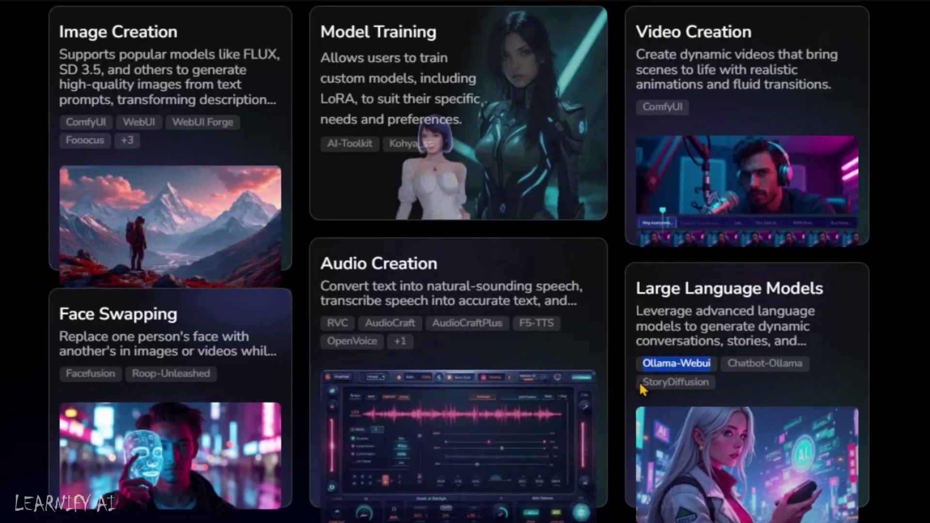
pyautogui.click(647, 387)
pyautogui.moveTo(645, 382); pyautogui.dragTo(709, 386)
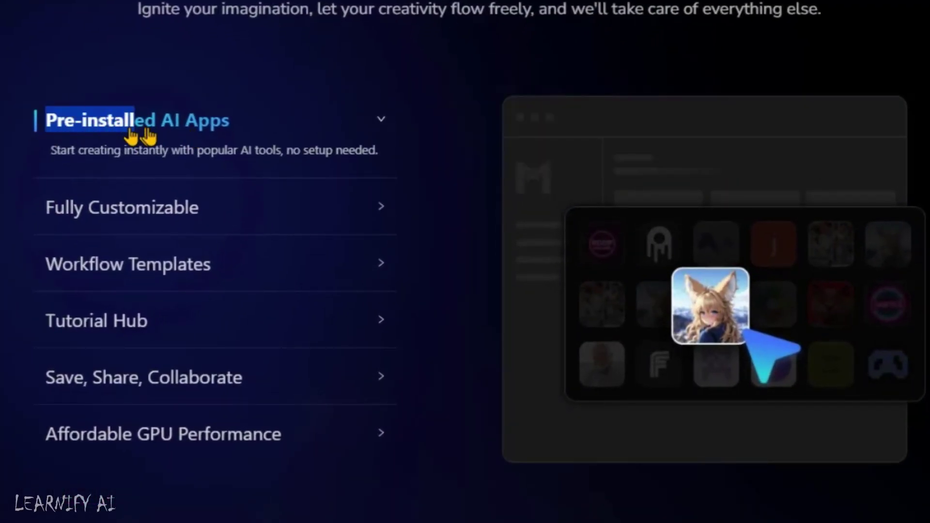
pyautogui.moveTo(148, 132); pyautogui.dragTo(260, 138)
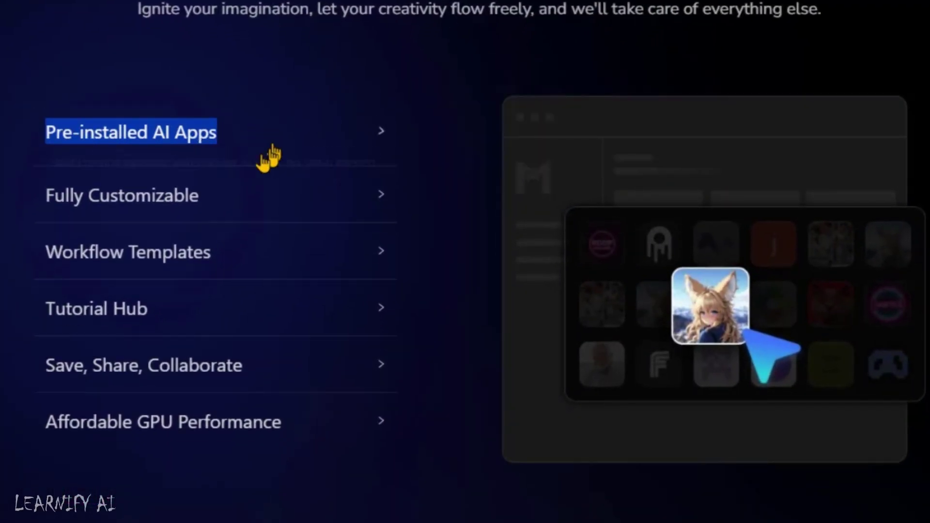
pyautogui.click(206, 136)
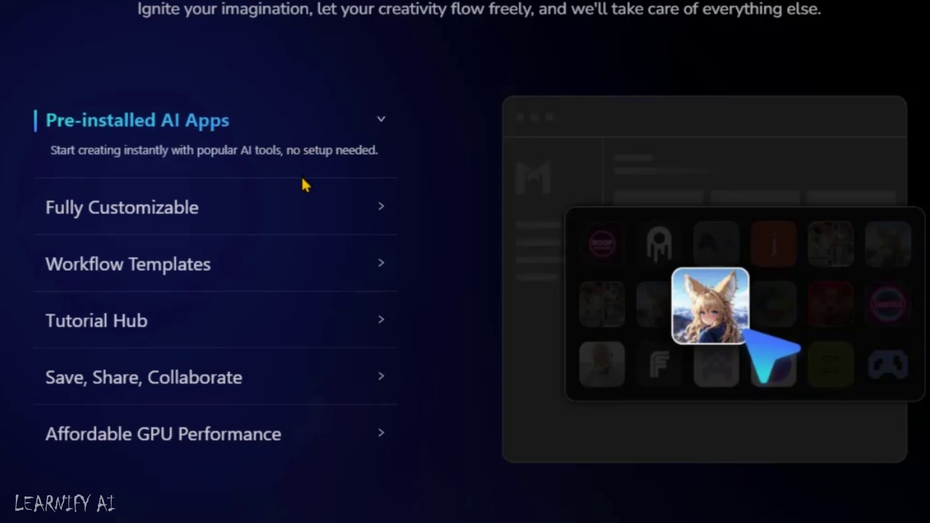
pyautogui.click(297, 214)
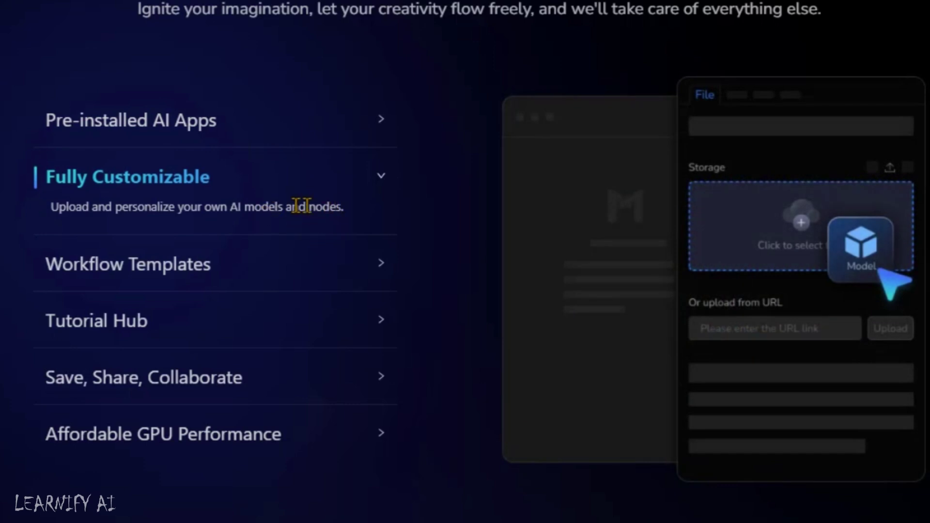
pyautogui.click(293, 266)
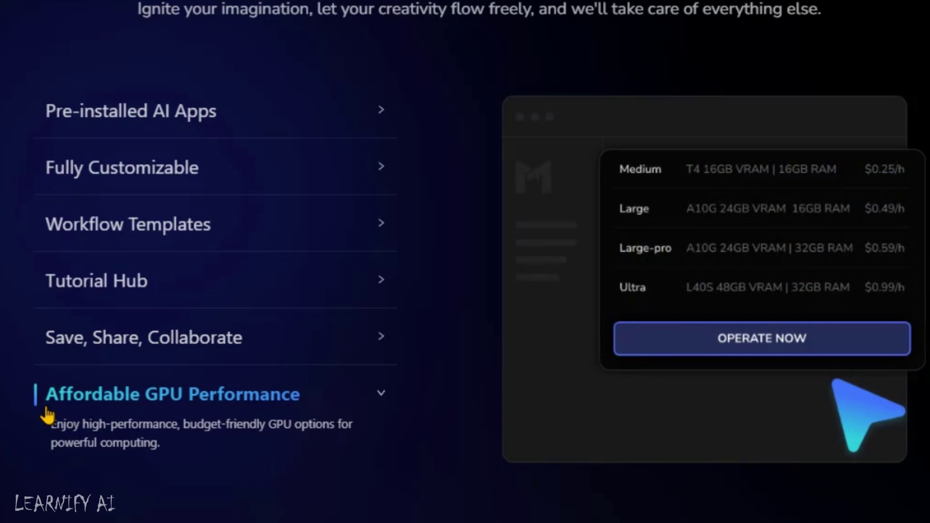
pyautogui.moveTo(46, 404); pyautogui.dragTo(312, 407)
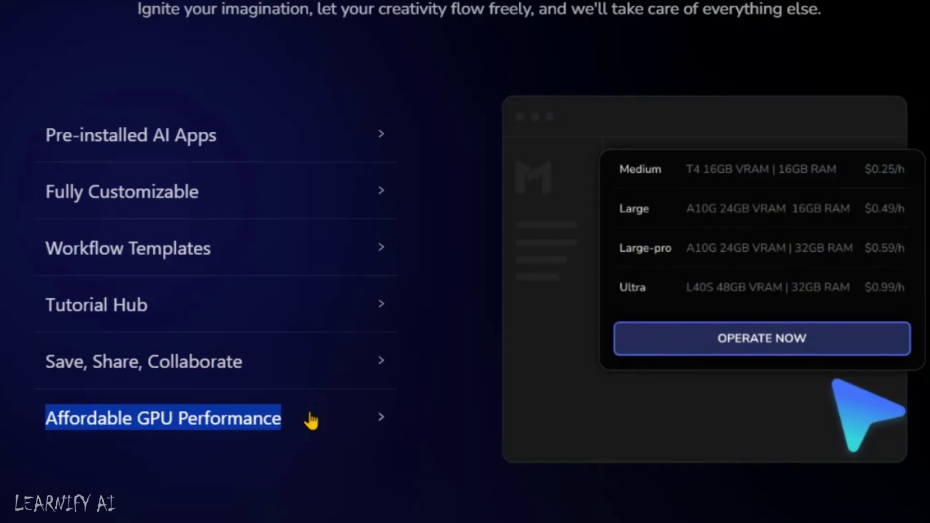
pyautogui.click(306, 421)
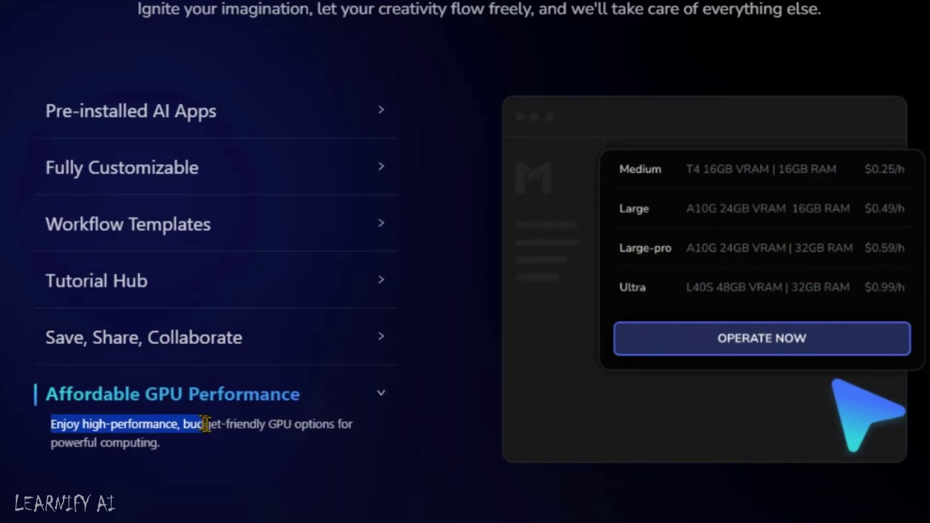
pyautogui.moveTo(51, 425); pyautogui.dragTo(225, 447)
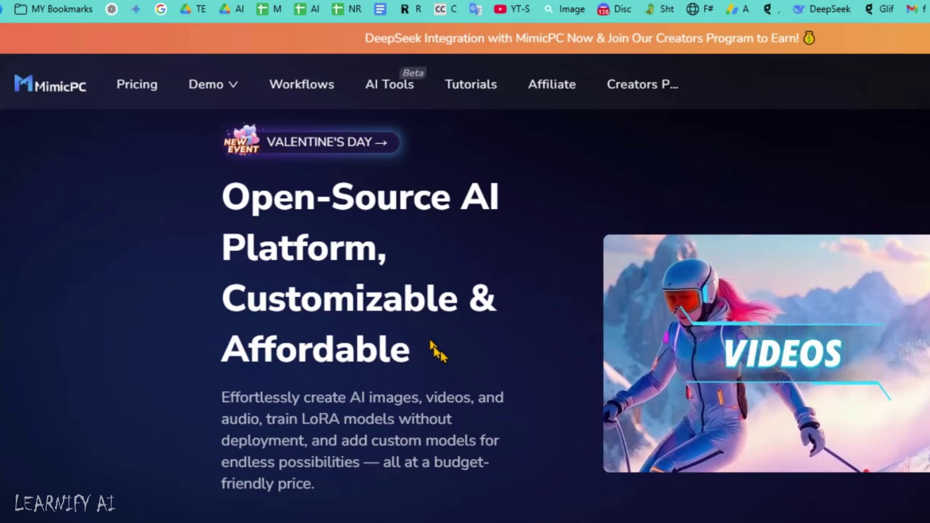
# Step: Highlight, then deselect, the Open-Source AI Platform headline
pyautogui.moveTo(260, 201)
pyautogui.mouseDown()
pyautogui.moveTo(467, 291)
pyautogui.moveTo(525, 380)
pyautogui.mouseUp()
pyautogui.click(509, 378)
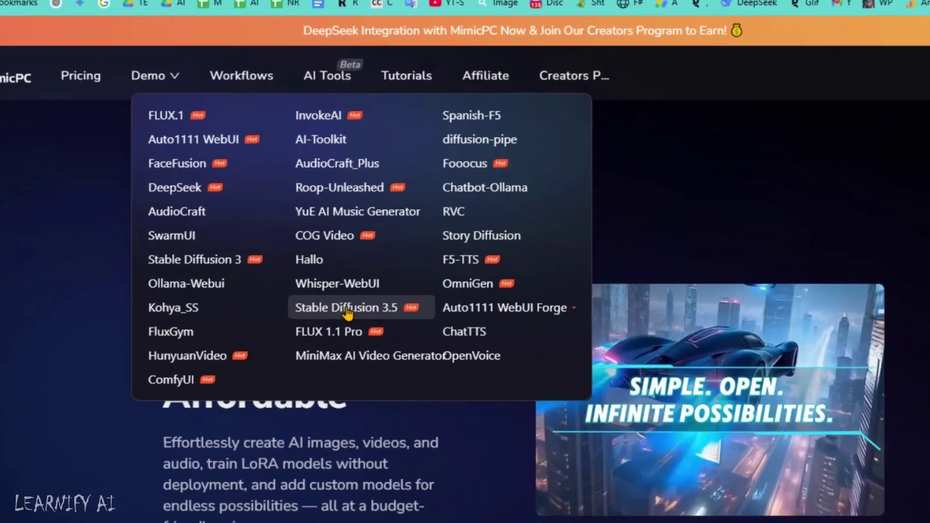
# Step: Open the Stable Diffusion 3.5 demo page and highlight its title and 8-billion-parameter intro
pyautogui.click(348, 312)
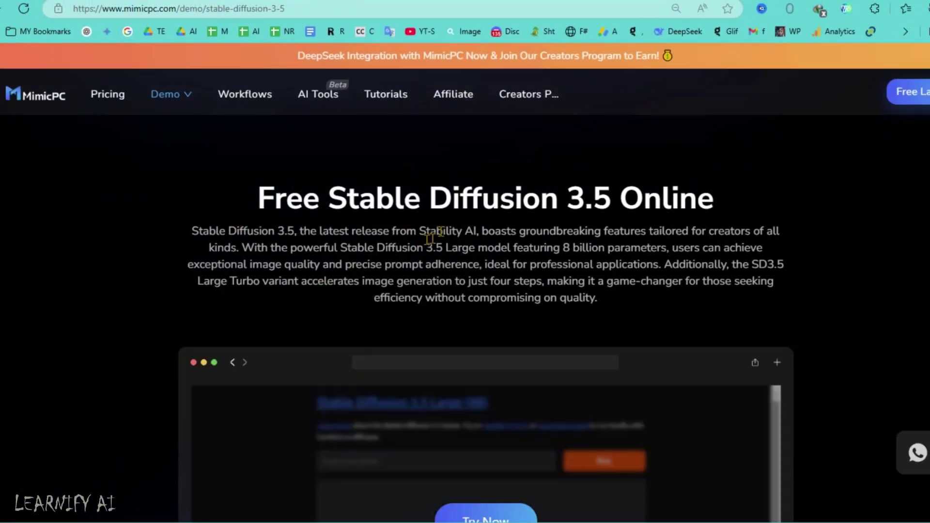
pyautogui.moveTo(259, 198); pyautogui.dragTo(720, 208)
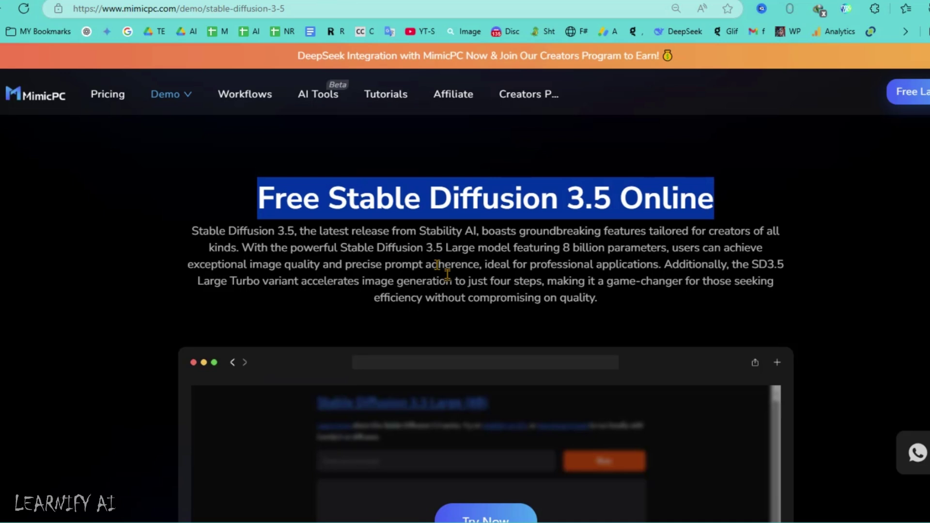
pyautogui.moveTo(193, 231); pyautogui.dragTo(792, 238)
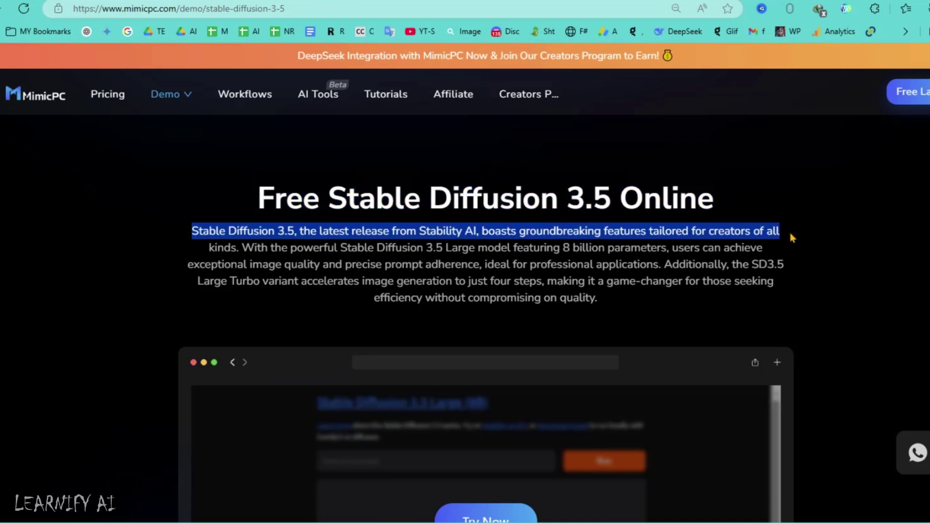
pyautogui.moveTo(340, 247); pyautogui.dragTo(667, 247)
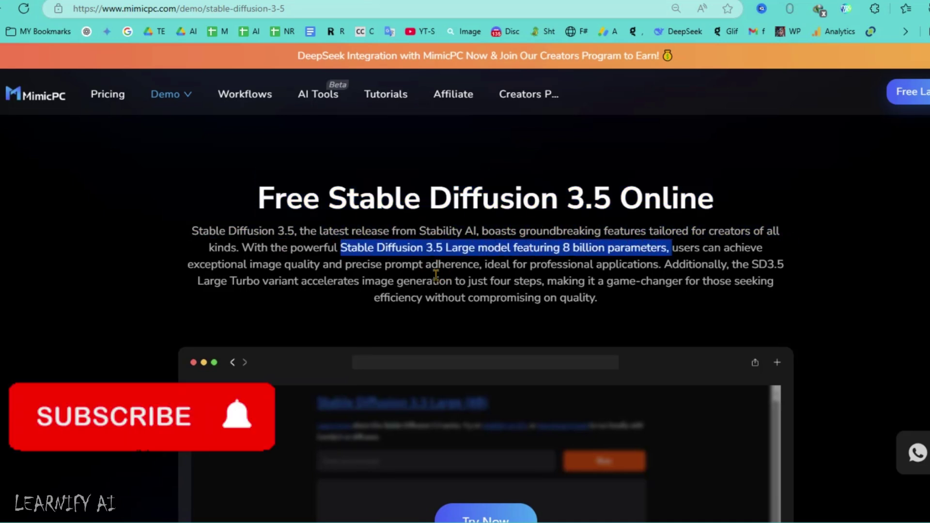
pyautogui.click(530, 283)
pyautogui.scroll(-1, 533, 301)
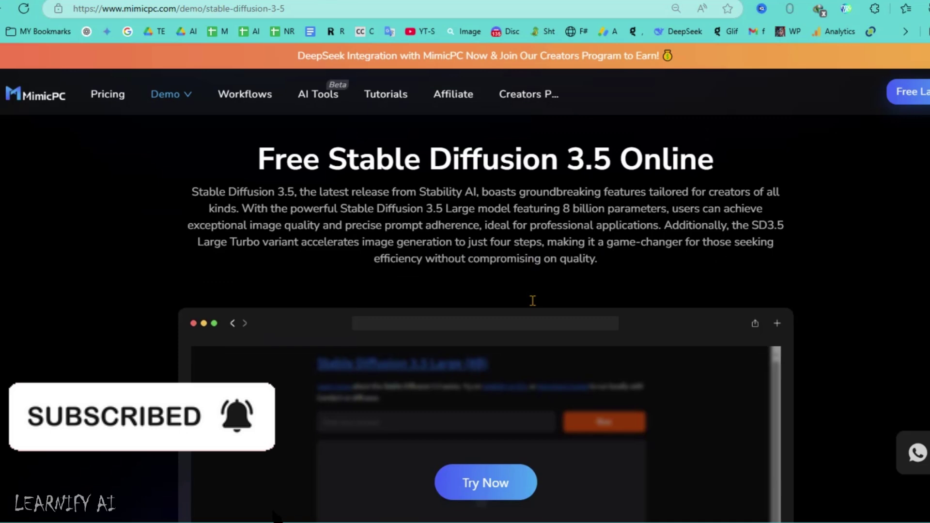
pyautogui.scroll(-6, 532, 300)
# Step: Highlight the quick-start steps: Login to MimicPC, Get Started, Choose Hardware Plan, ready-to-use workflow
pyautogui.moveTo(218, 192); pyautogui.dragTo(300, 193)
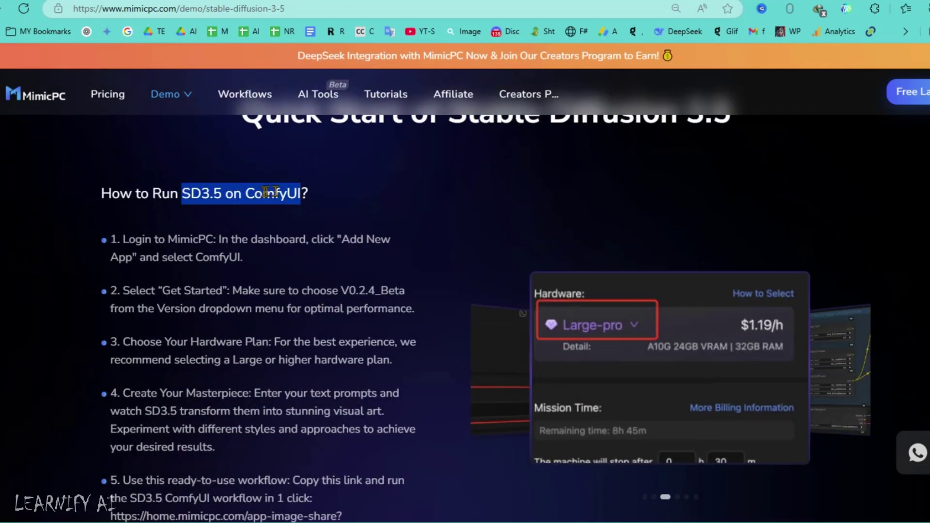
pyautogui.moveTo(123, 239); pyautogui.dragTo(209, 238)
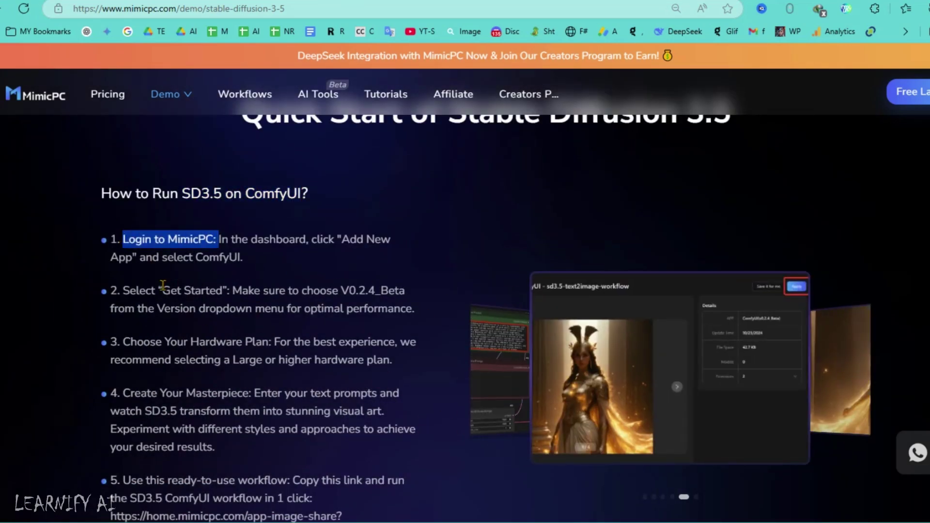
pyautogui.moveTo(162, 290); pyautogui.dragTo(223, 291)
pyautogui.moveTo(129, 342); pyautogui.dragTo(273, 342)
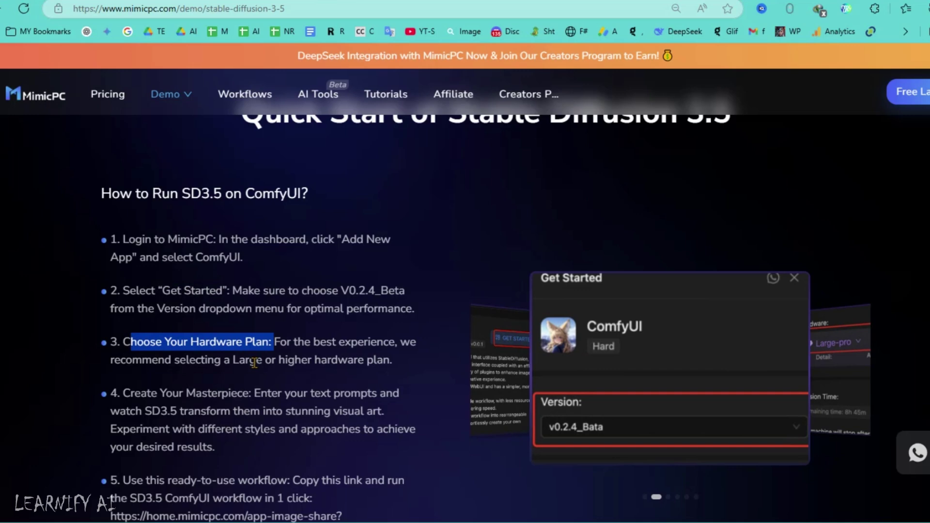
pyautogui.moveTo(255, 394); pyautogui.dragTo(369, 393)
pyautogui.moveTo(198, 429); pyautogui.dragTo(275, 429)
pyautogui.scroll(-2, 154, 405)
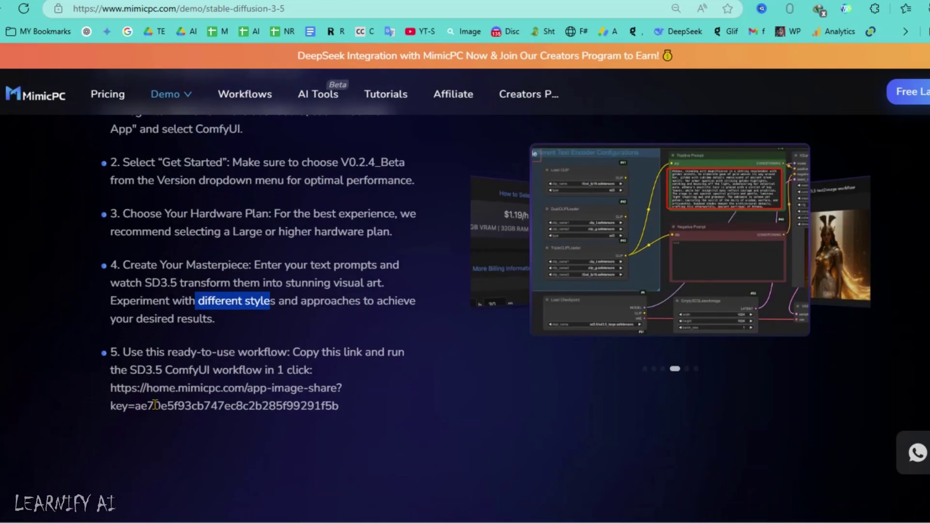
pyautogui.moveTo(227, 352); pyautogui.dragTo(405, 352)
pyautogui.scroll(2, 405, 351)
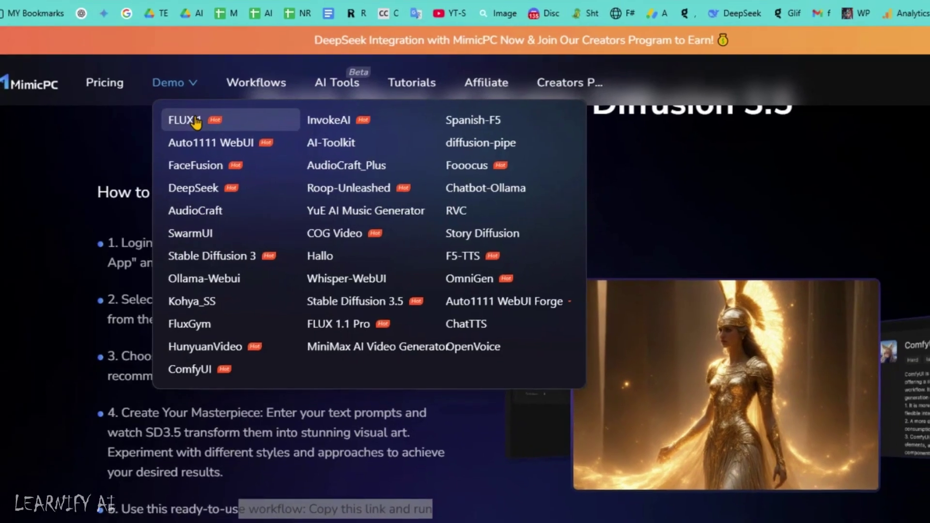
# Step: Open the FLUX.1 demo page and highlight its Pro, Dev, Schnell and Flux 1.1 Pro details
pyautogui.click(197, 122)
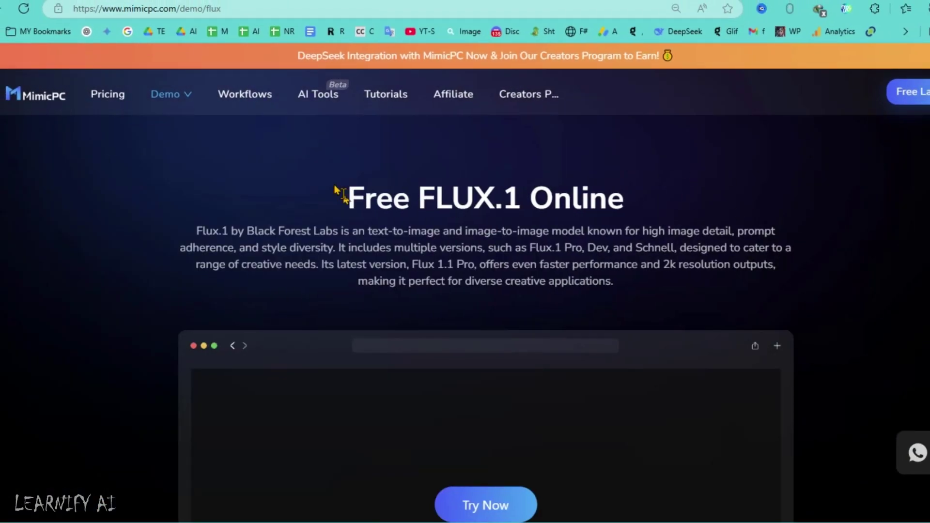
pyautogui.moveTo(338, 191); pyautogui.dragTo(675, 189)
pyautogui.moveTo(195, 232); pyautogui.dragTo(311, 231)
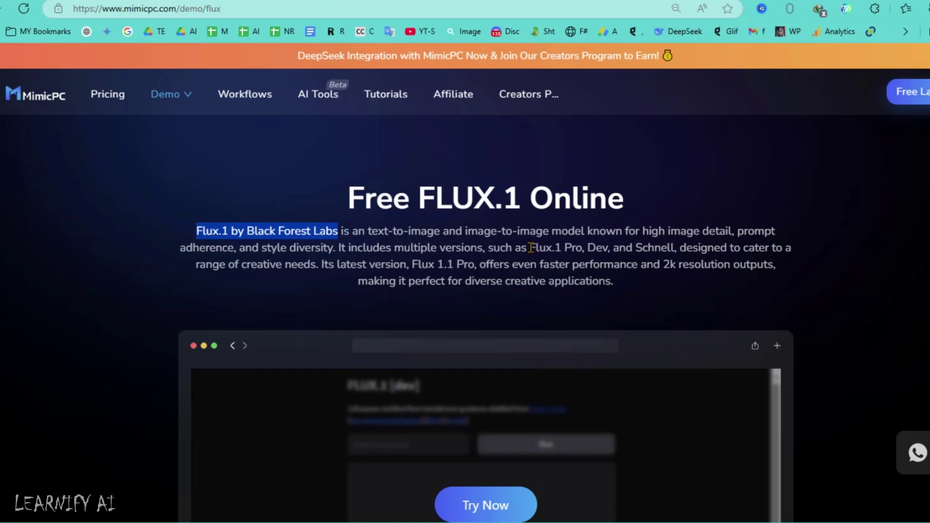
pyautogui.moveTo(530, 248); pyautogui.dragTo(658, 247)
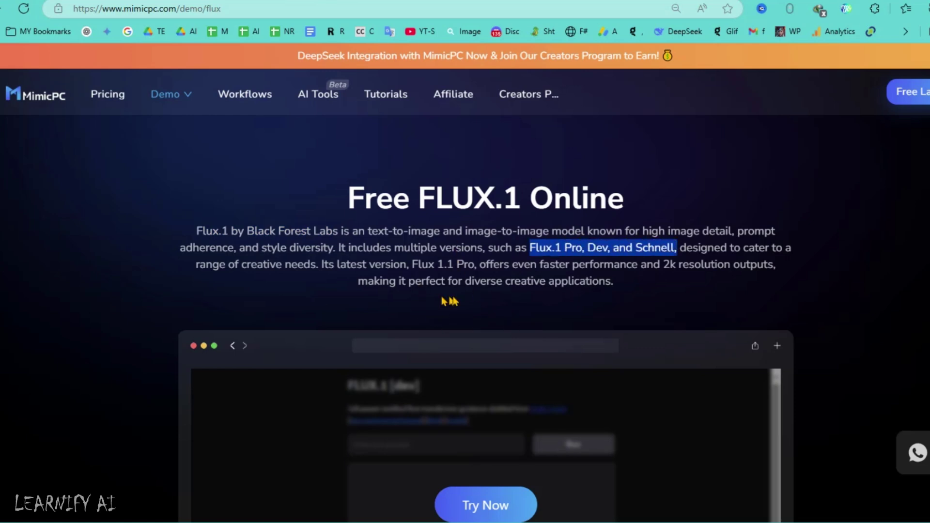
pyautogui.moveTo(337, 265); pyautogui.dragTo(490, 264)
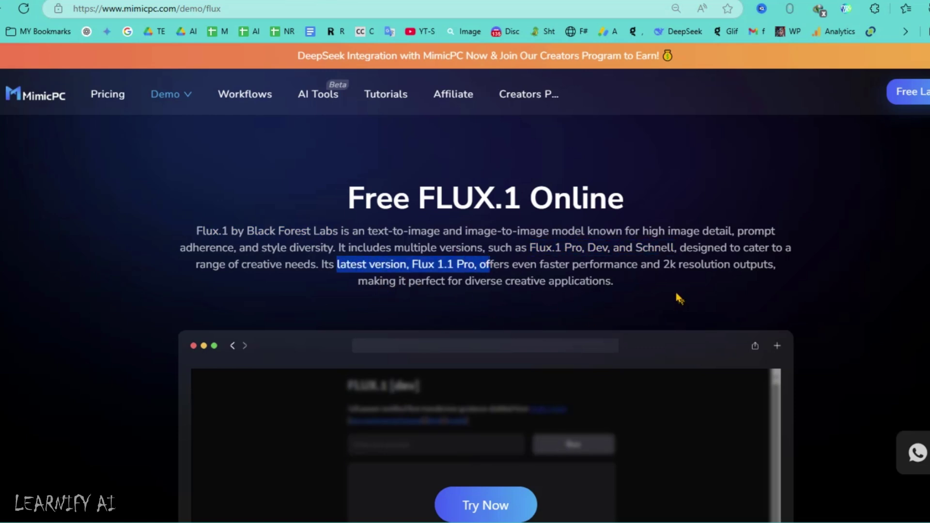
pyautogui.moveTo(664, 265); pyautogui.dragTo(773, 265)
pyautogui.scroll(-10, 305, 146)
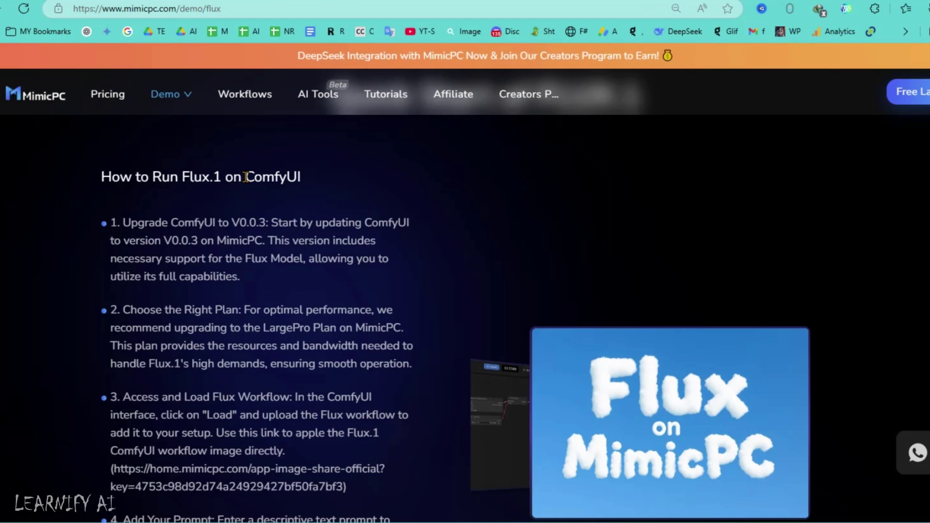
pyautogui.moveTo(245, 177); pyautogui.dragTo(301, 177)
pyautogui.click(374, 304)
pyautogui.scroll(-1, 374, 305)
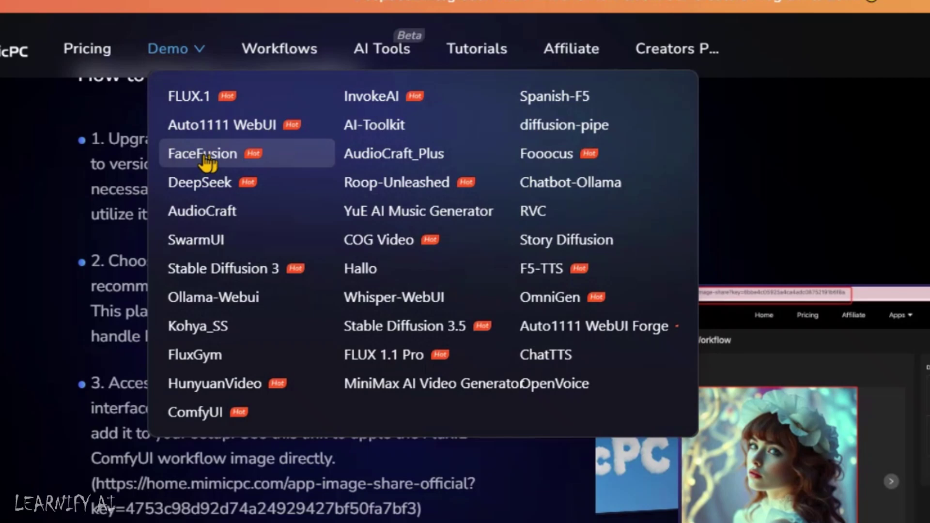
# Step: Open the FaceFusion demo page and highlight its Free FaceFusion Online heading
pyautogui.click(207, 152)
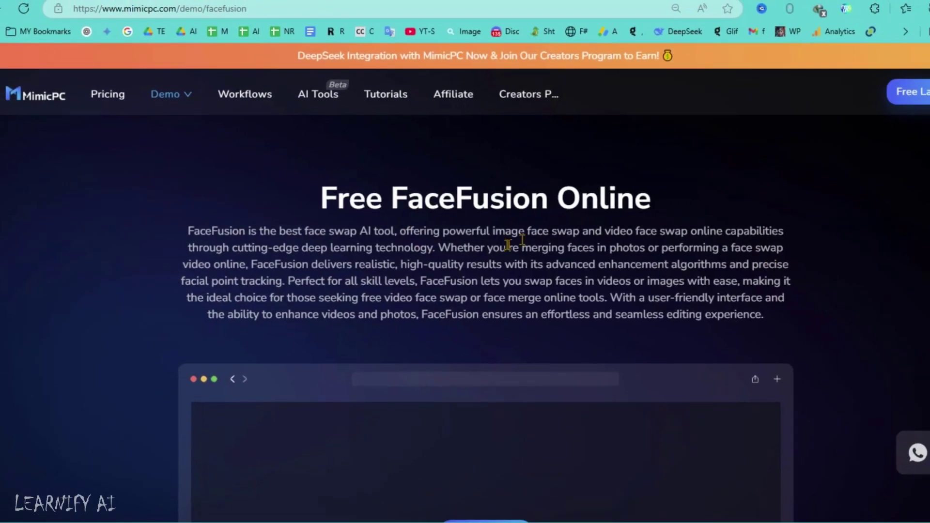
pyautogui.moveTo(322, 200); pyautogui.dragTo(601, 199)
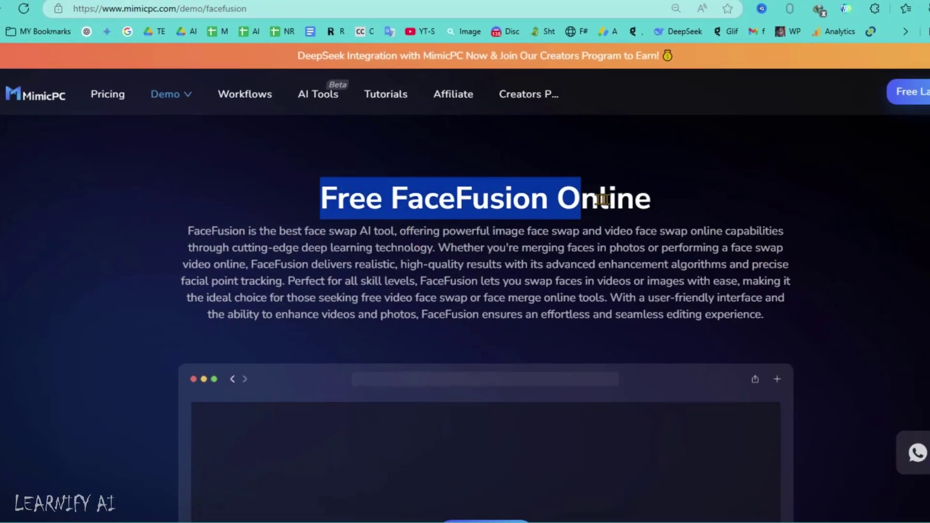
pyautogui.click(562, 287)
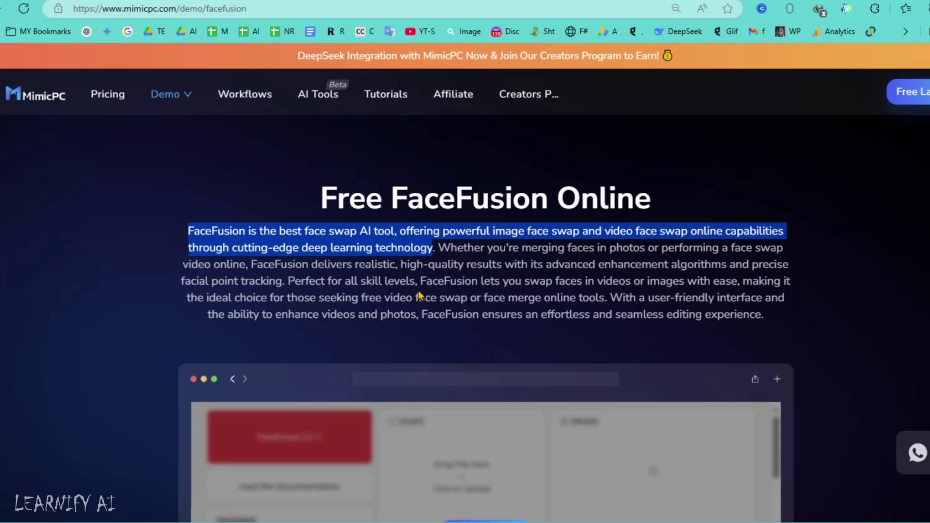
pyautogui.moveTo(252, 314); pyautogui.dragTo(720, 316)
pyautogui.scroll(-1, 411, 309)
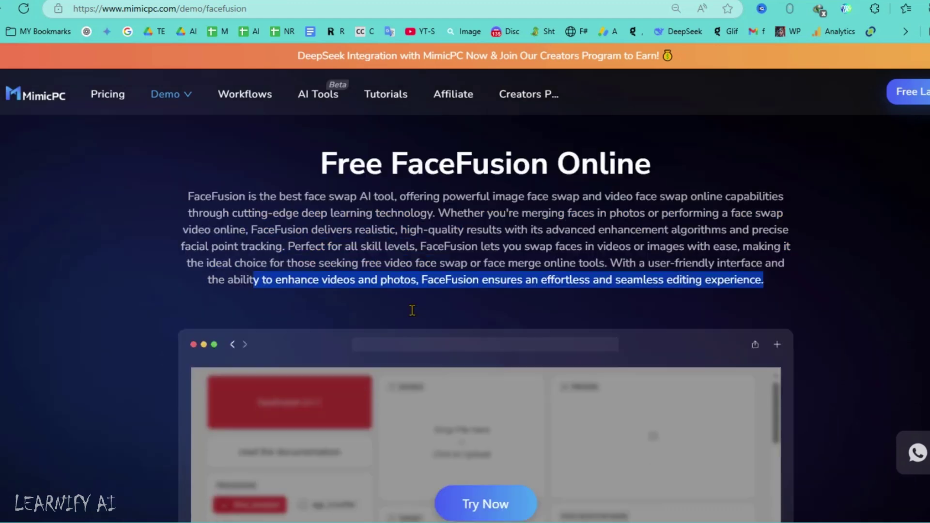
pyautogui.scroll(-5, 411, 311)
pyautogui.scroll(-3, 411, 316)
pyautogui.scroll(-3, 411, 317)
pyautogui.scroll(-3, 410, 316)
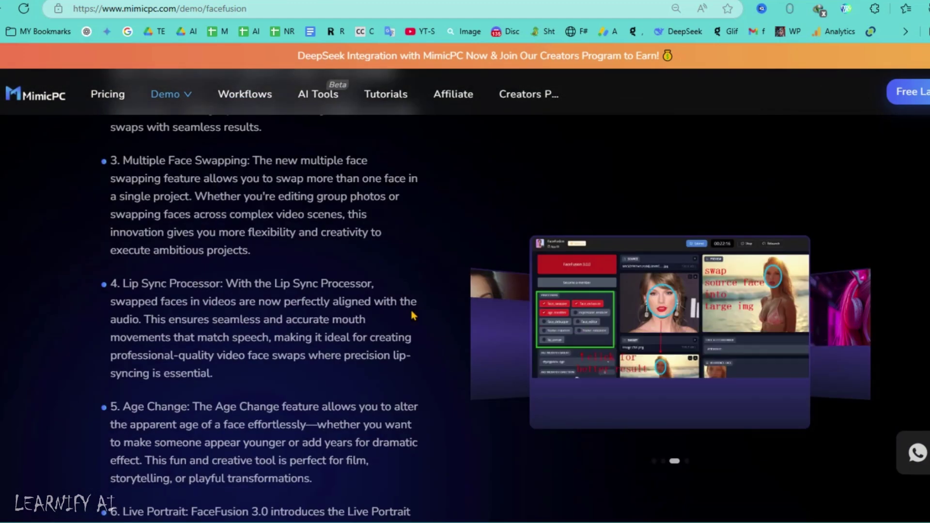
pyautogui.scroll(-1, 411, 316)
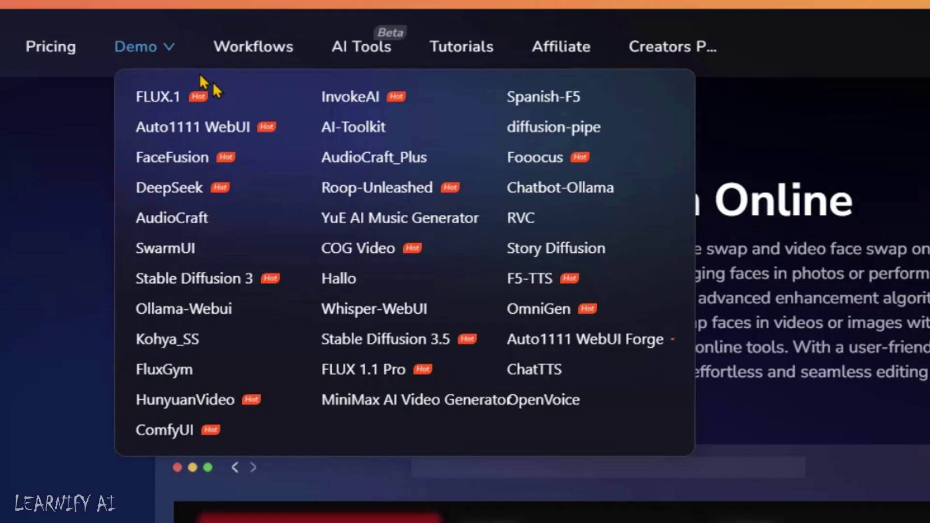
# Step: Open the Roop-Unleashed demo page and highlight its Free Roop-Unleashed Online title
pyautogui.click(374, 188)
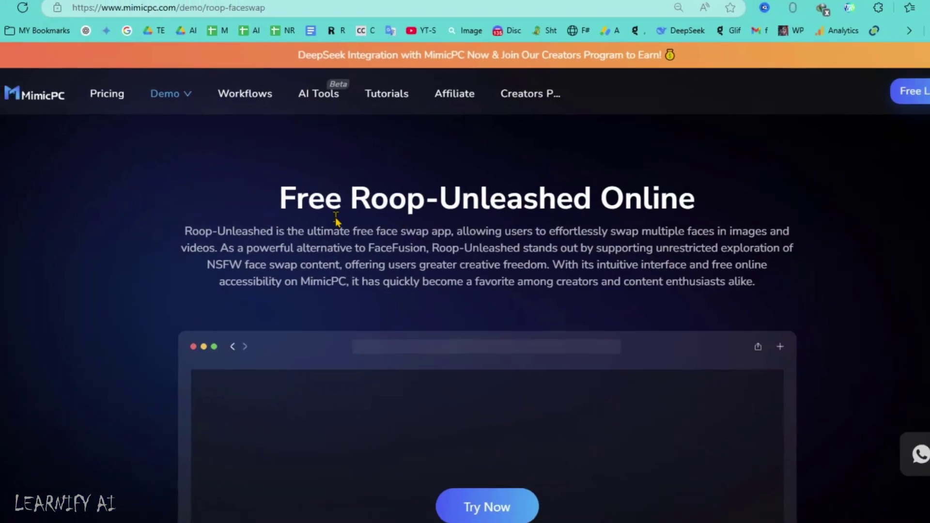
pyautogui.tripleClick(337, 218)
pyautogui.moveTo(343, 231); pyautogui.dragTo(773, 248)
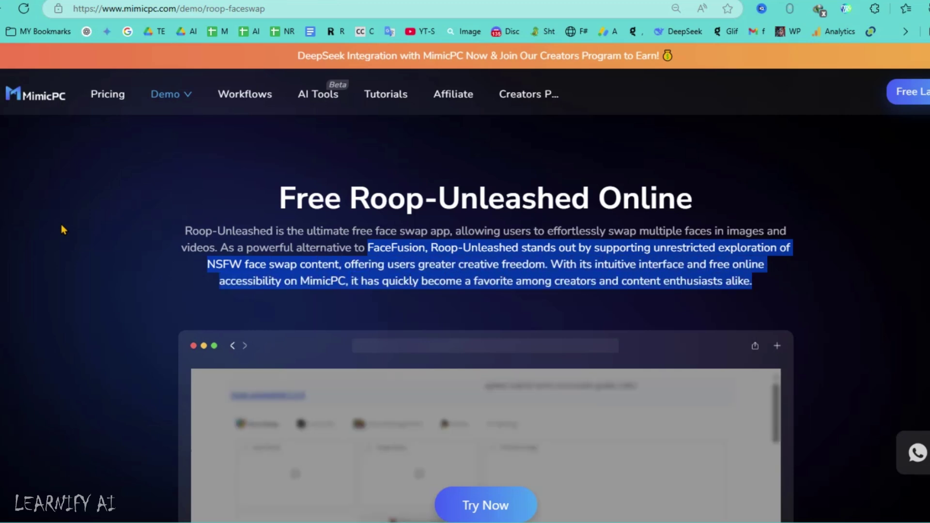
pyautogui.scroll(-10, 425, 223)
pyautogui.scroll(-5, 424, 220)
pyautogui.scroll(-5, 436, 194)
pyautogui.scroll(5, 437, 195)
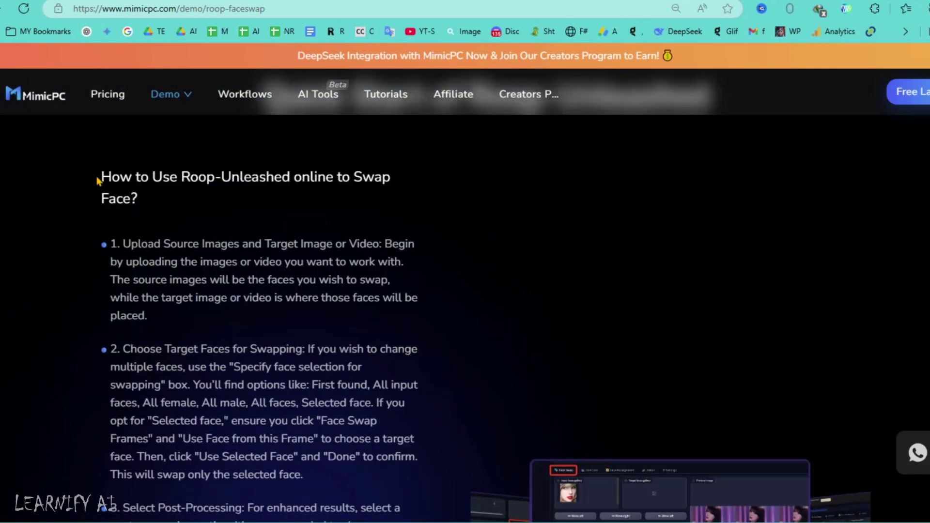
pyautogui.moveTo(100, 176); pyautogui.dragTo(138, 198)
pyautogui.moveTo(122, 244); pyautogui.dragTo(237, 244)
pyautogui.moveTo(111, 350); pyautogui.dragTo(131, 349)
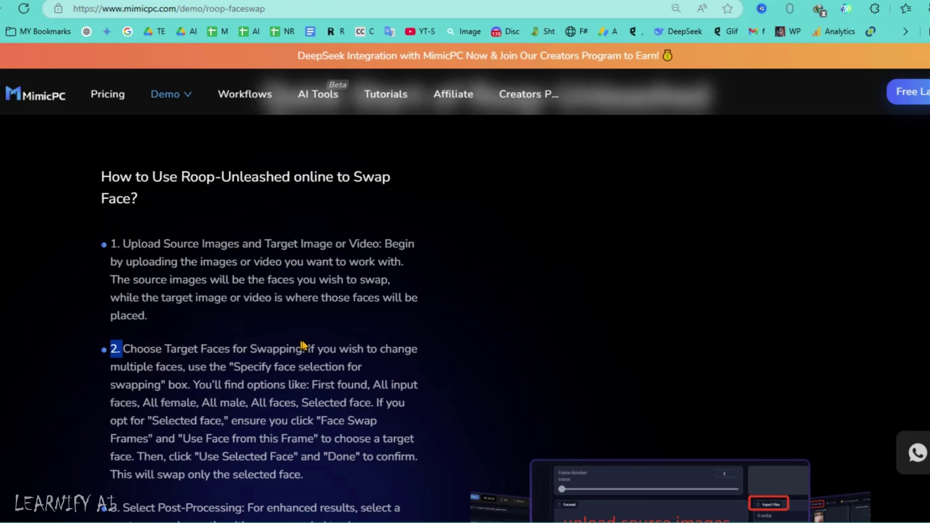
pyautogui.scroll(-3, 218, 327)
pyautogui.moveTo(131, 156); pyautogui.dragTo(303, 156)
pyautogui.moveTo(122, 318); pyautogui.dragTo(232, 321)
pyautogui.scroll(-1, 182, 320)
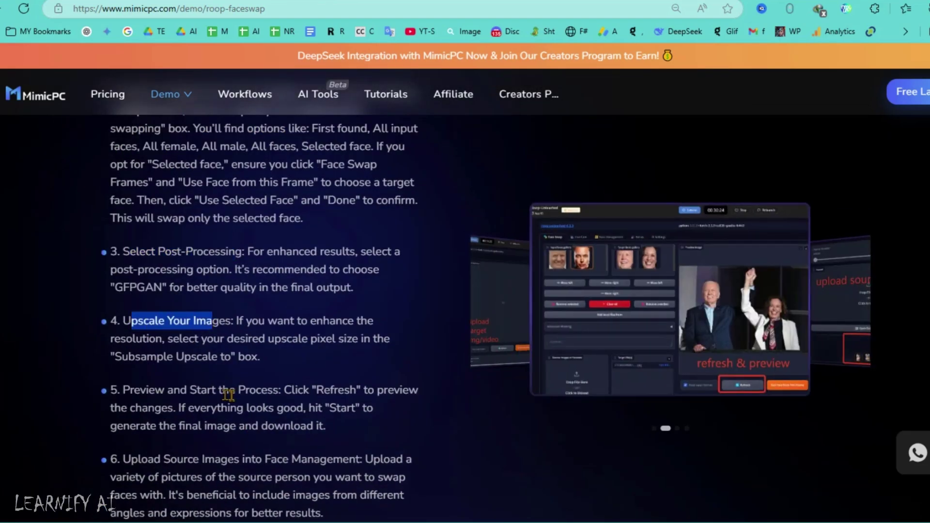
pyautogui.moveTo(141, 390); pyautogui.dragTo(283, 408)
pyautogui.scroll(-1, 284, 407)
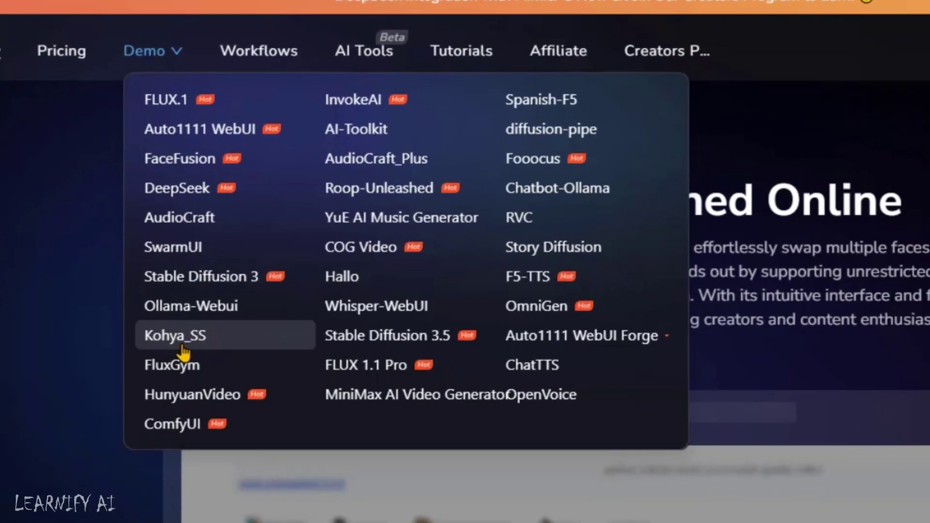
# Step: Open the Kohya_SS demo page and highlight its intro, image-preparation and ZIP-upload steps
pyautogui.click(179, 330)
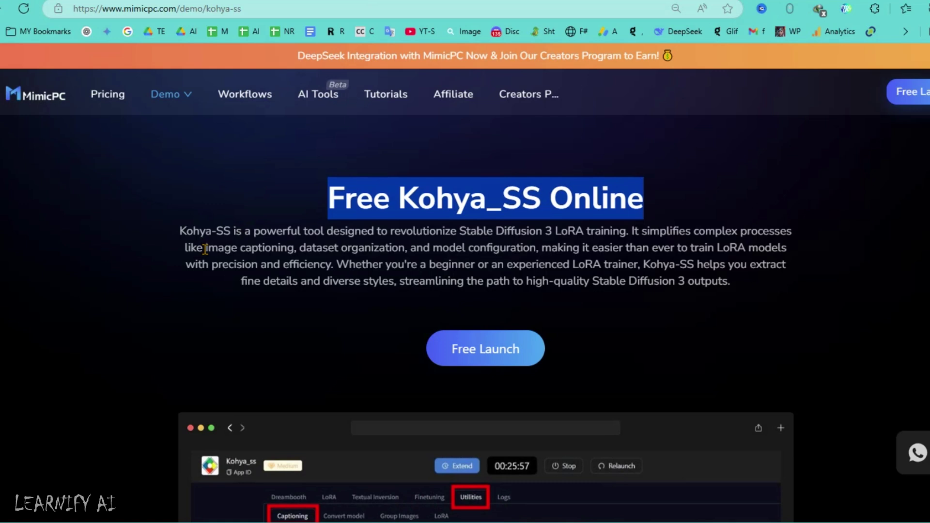
pyautogui.moveTo(181, 232); pyautogui.dragTo(198, 248)
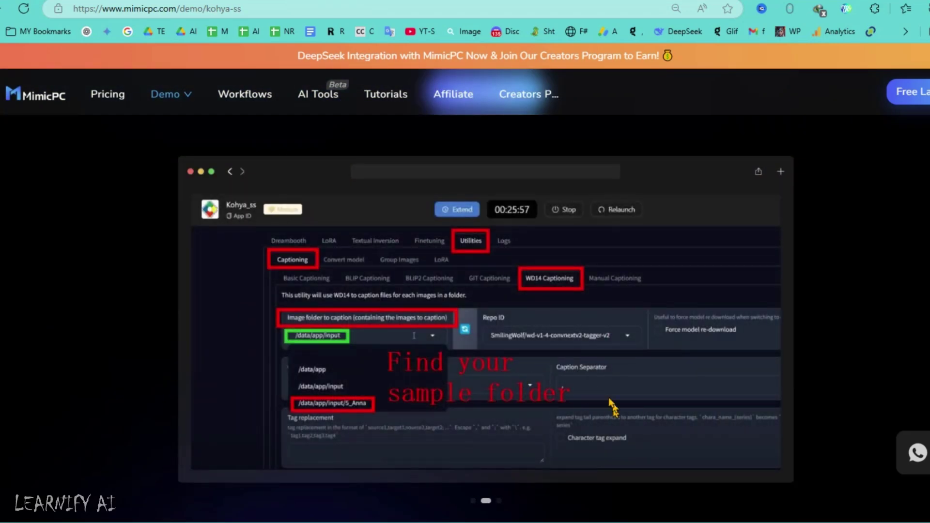
pyautogui.scroll(-4, 610, 408)
pyautogui.scroll(-5, 556, 404)
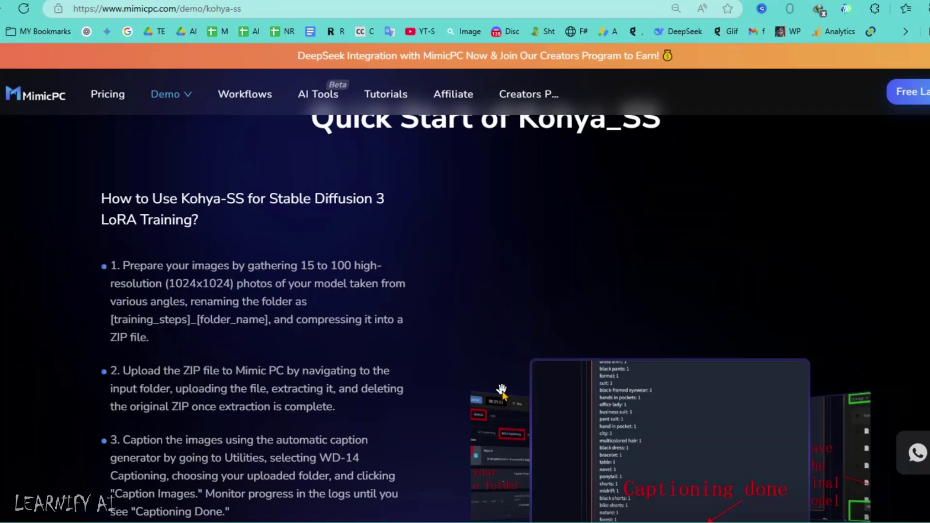
pyautogui.scroll(-1, 336, 330)
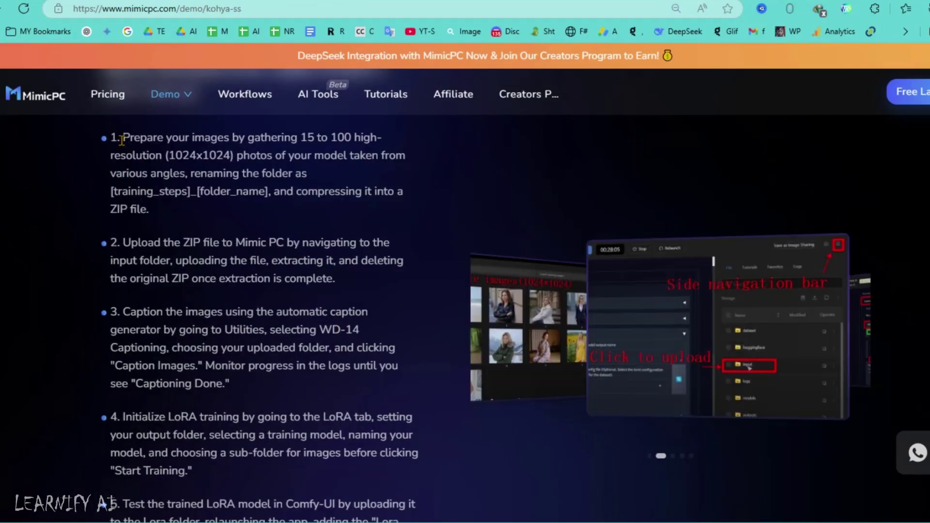
pyautogui.moveTo(121, 138); pyautogui.dragTo(308, 173)
pyautogui.moveTo(123, 243); pyautogui.dragTo(320, 246)
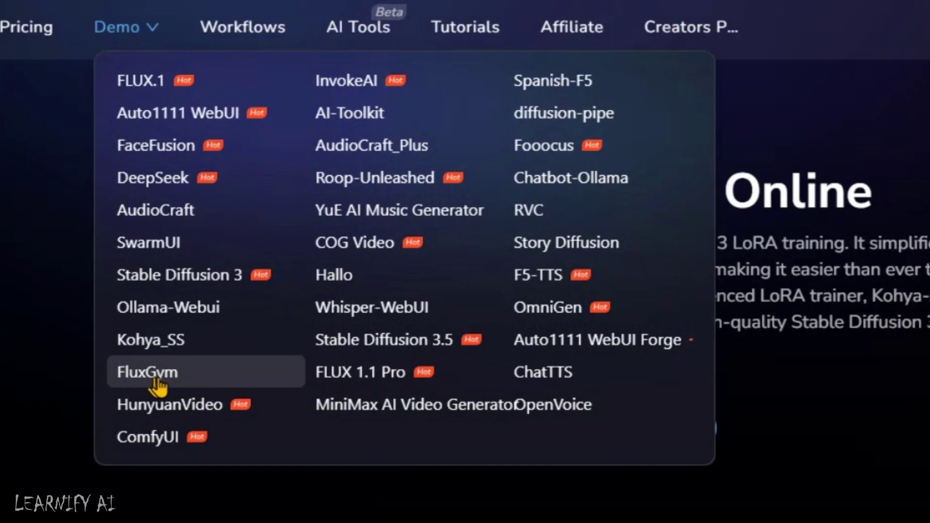
# Step: Open the FluxGym demo page and highlight its title and the start of its description
pyautogui.click(143, 385)
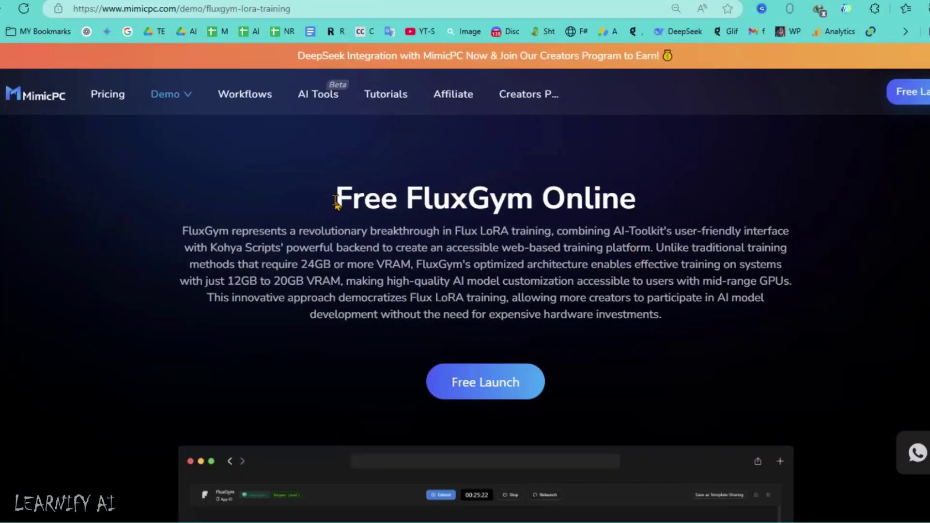
pyautogui.tripleClick(485, 197)
pyautogui.moveTo(183, 230); pyautogui.dragTo(381, 231)
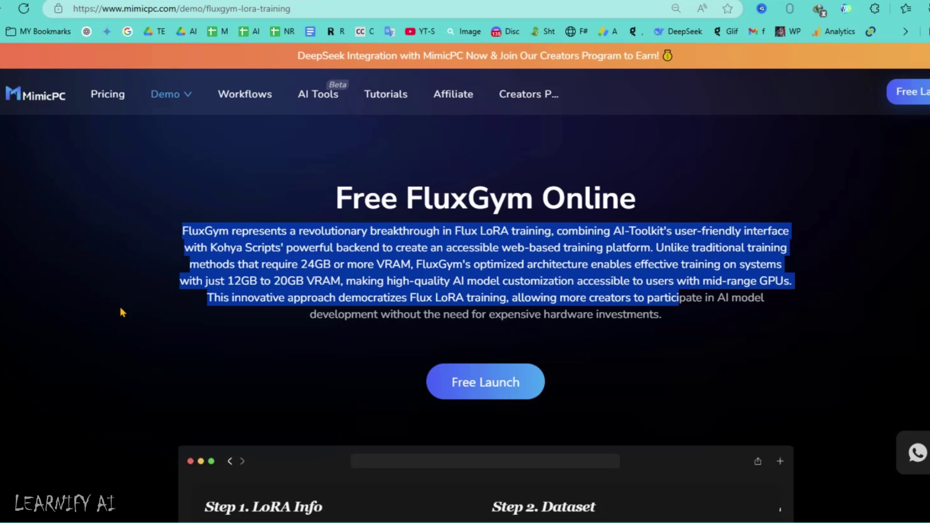
pyautogui.scroll(-10, 121, 313)
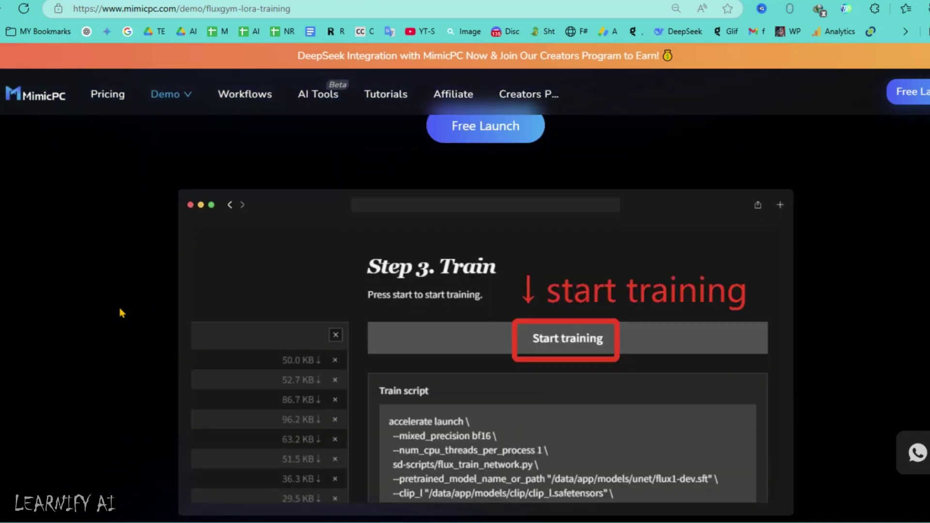
pyautogui.scroll(-5, 198, 251)
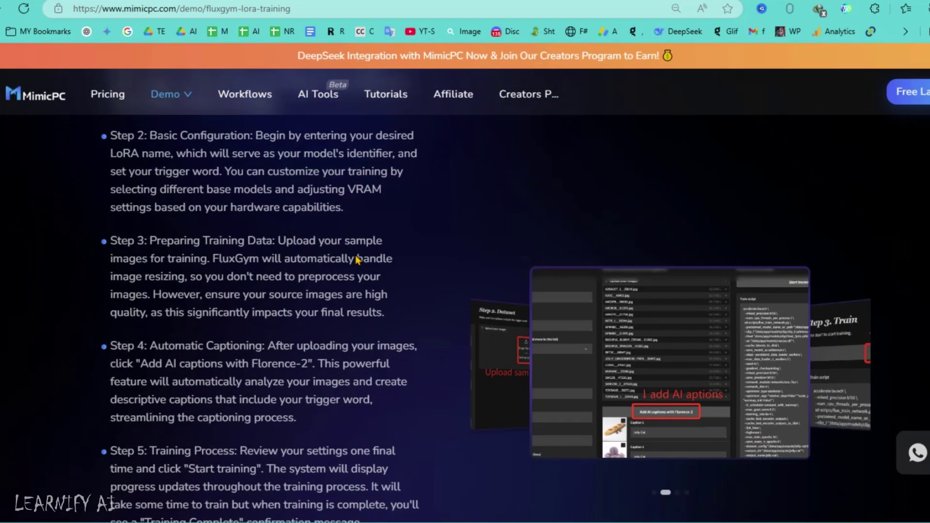
pyautogui.scroll(3, 197, 251)
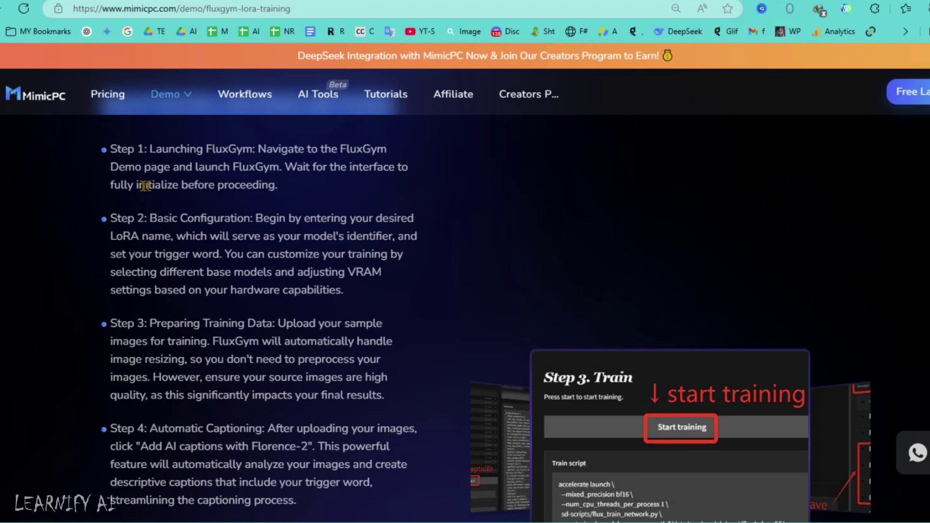
pyautogui.moveTo(149, 150)
pyautogui.mouseDown()
pyautogui.moveTo(407, 171)
pyautogui.moveTo(280, 186)
pyautogui.mouseUp()
pyautogui.moveTo(150, 220); pyautogui.dragTo(276, 237)
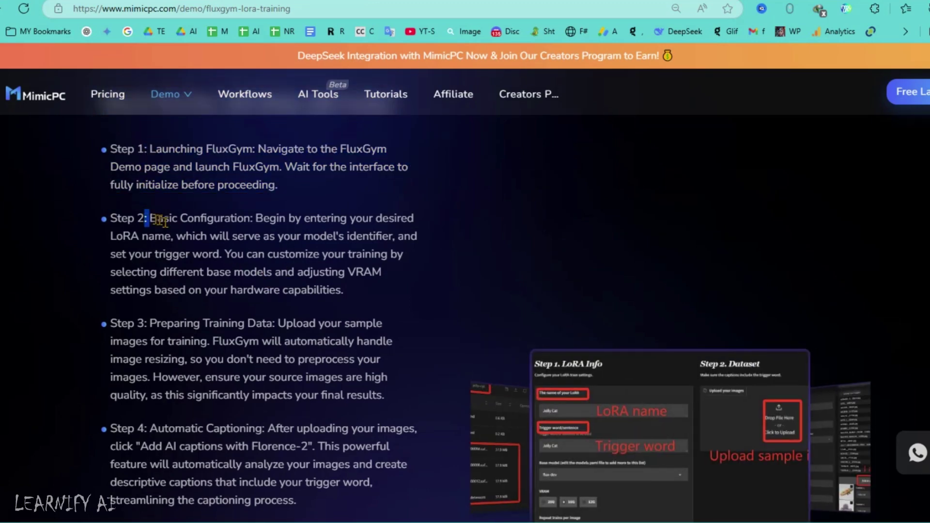
pyautogui.scroll(-3, 262, 355)
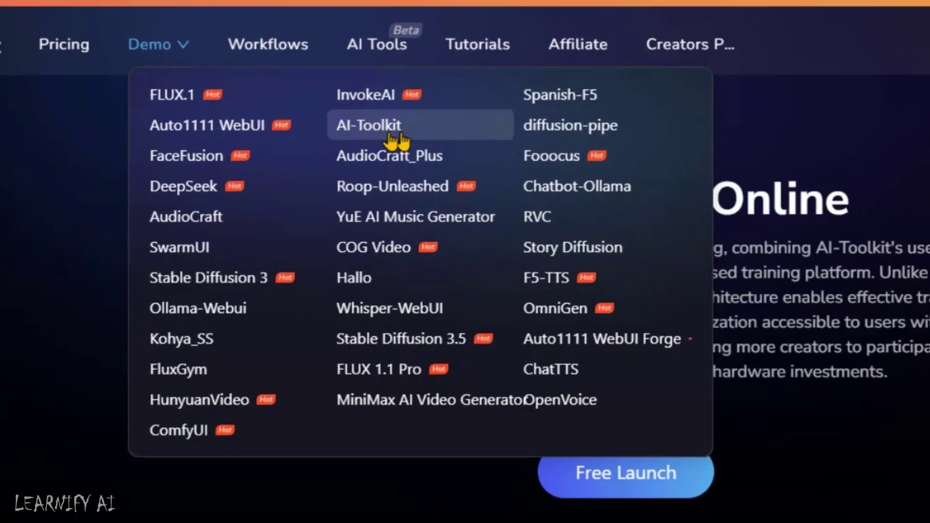
# Step: Open the AI-Toolkit demo page and highlight its description sentence
pyautogui.click(393, 138)
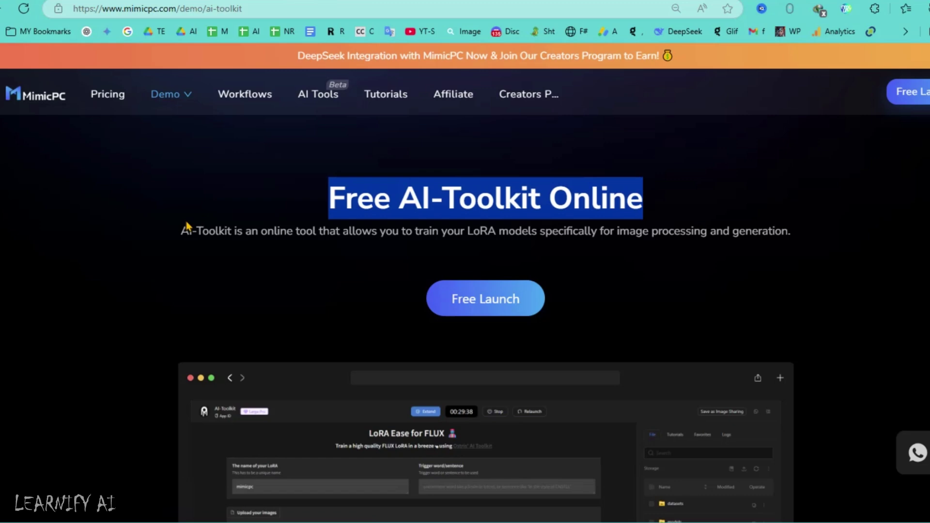
pyautogui.moveTo(187, 228)
pyautogui.mouseDown()
pyautogui.moveTo(500, 245)
pyautogui.moveTo(685, 231)
pyautogui.mouseUp()
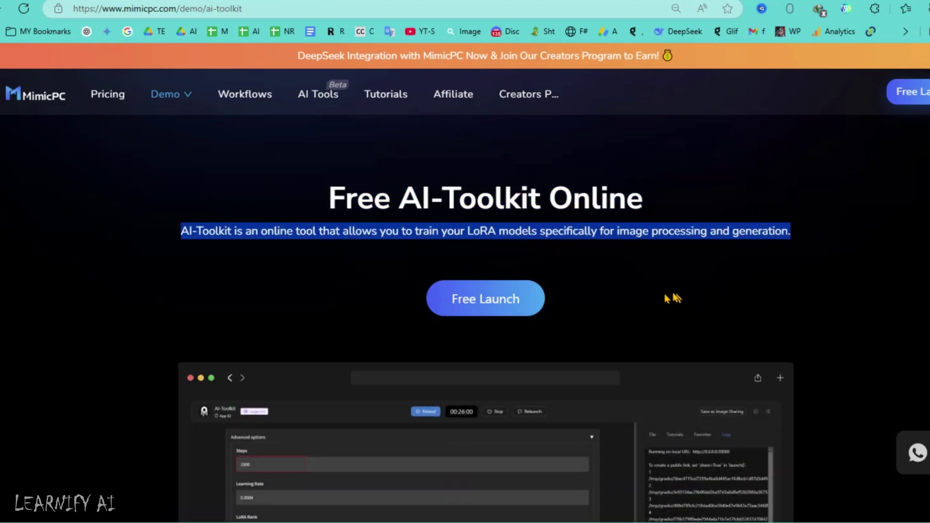
pyautogui.scroll(-5, 673, 298)
pyautogui.scroll(-3, 509, 335)
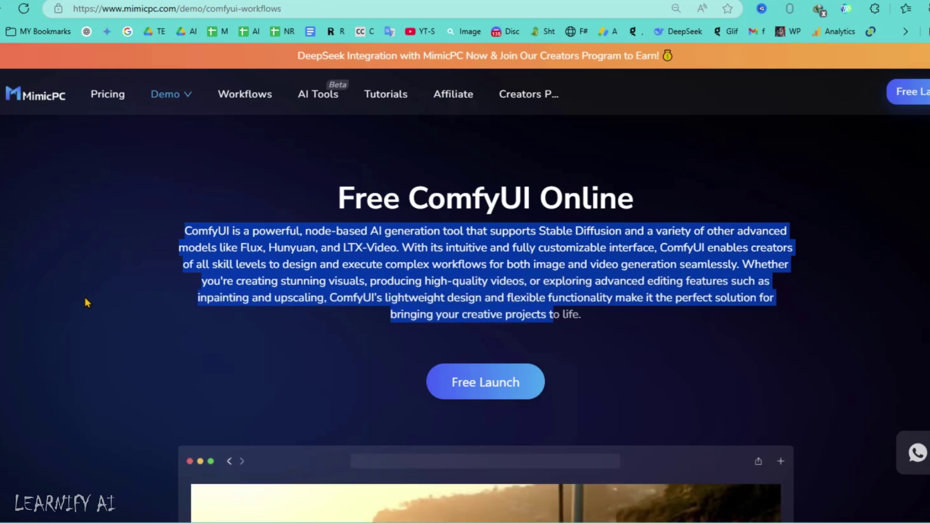
pyautogui.scroll(-5, 42, 343)
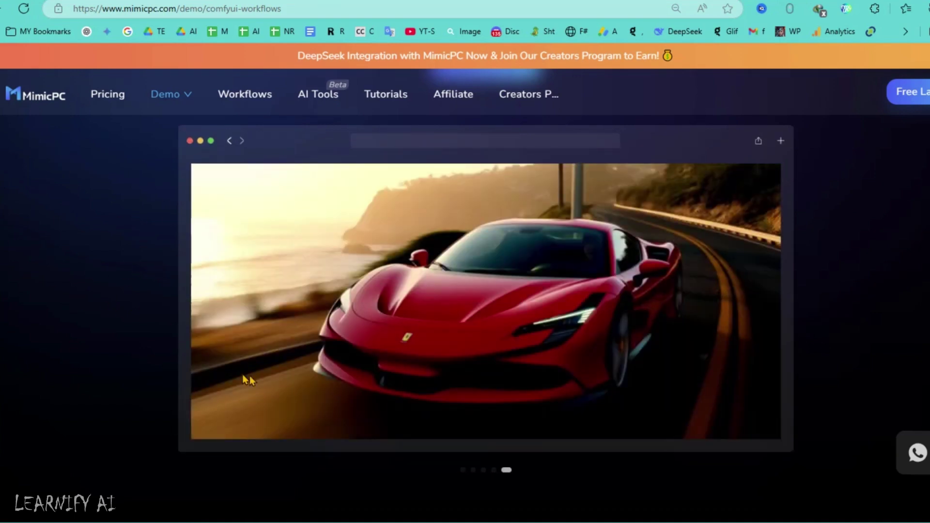
pyautogui.scroll(-5, 170, 366)
pyautogui.scroll(-3, 156, 306)
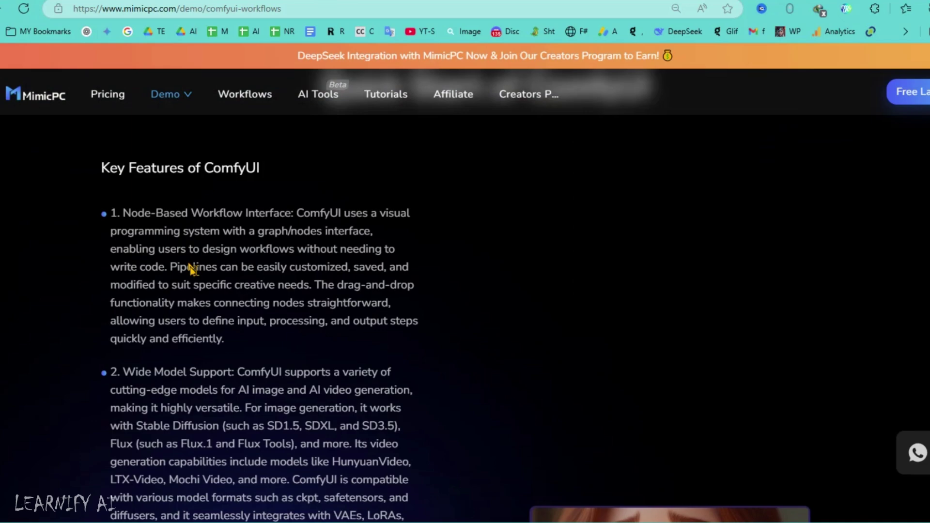
pyautogui.scroll(-3, 196, 273)
pyautogui.scroll(-3, 208, 281)
pyautogui.scroll(-5, 214, 296)
pyautogui.scroll(-3, 208, 284)
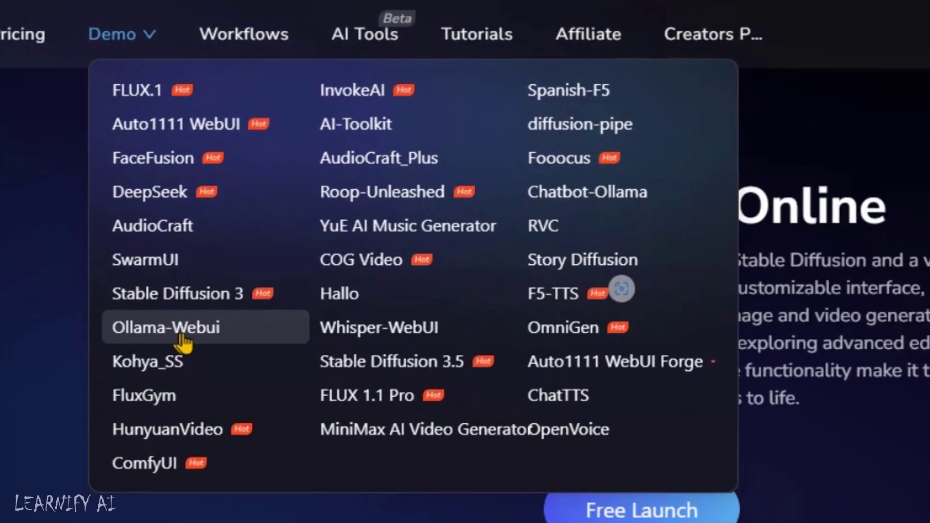
# Step: Open the Ollama-Webui demo page and highlight its heading and description paragraph
pyautogui.click(181, 331)
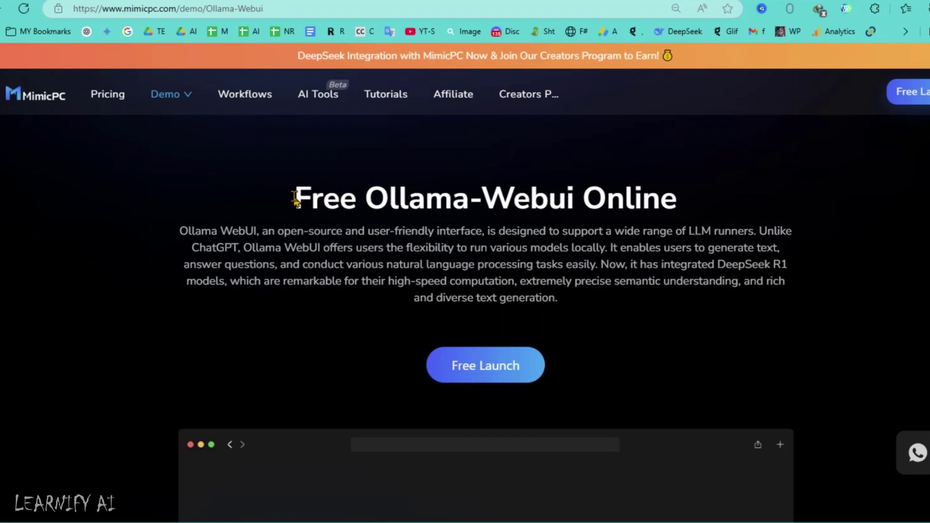
pyautogui.tripleClick(297, 198)
pyautogui.moveTo(181, 231); pyautogui.dragTo(275, 231)
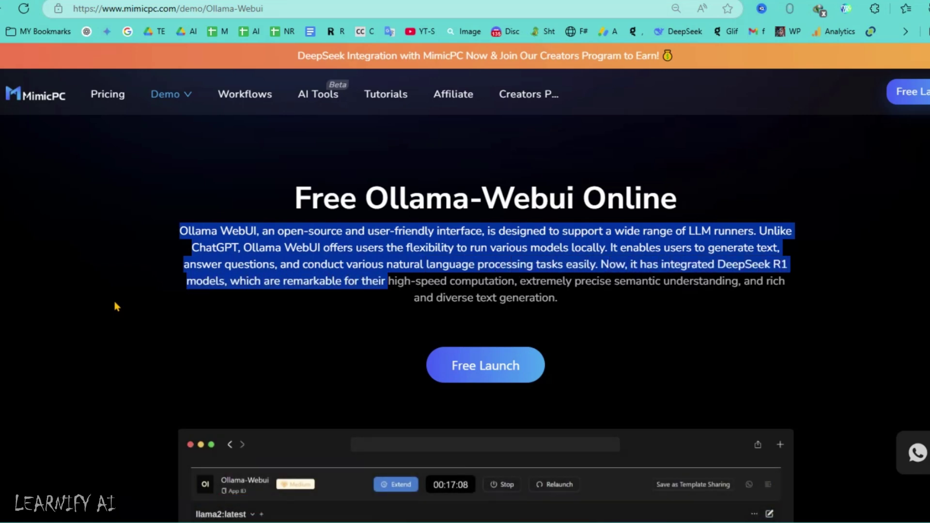
pyautogui.scroll(-3, 115, 303)
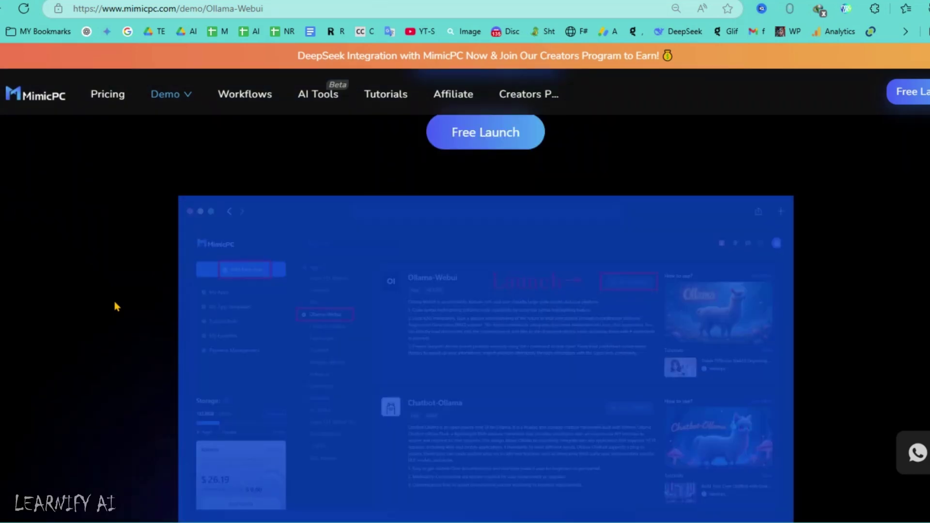
pyautogui.scroll(-5, 81, 387)
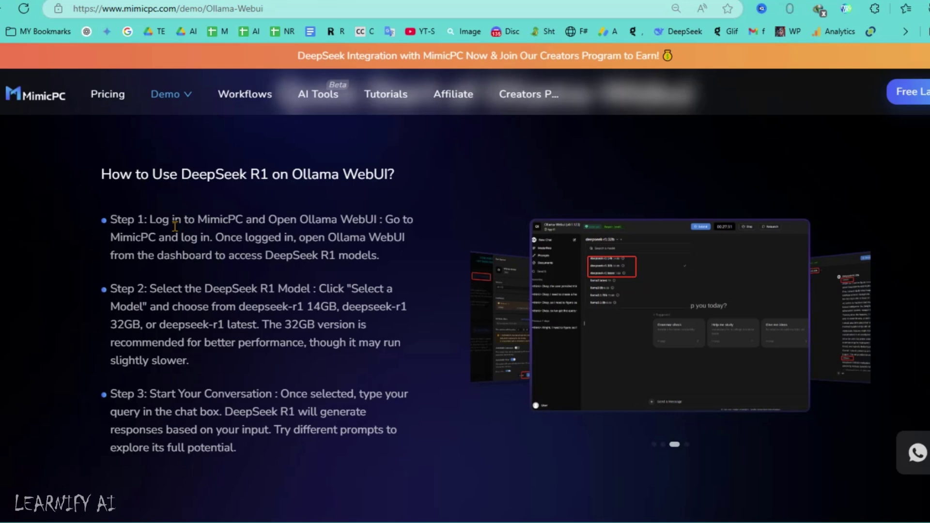
# Step: Highlight the three DeepSeek R1 steps: log in, choose the model, start a conversation
pyautogui.moveTo(104, 173); pyautogui.dragTo(395, 174)
pyautogui.moveTo(149, 218); pyautogui.dragTo(368, 221)
pyautogui.moveTo(112, 237)
pyautogui.mouseDown()
pyautogui.moveTo(375, 237)
pyautogui.moveTo(402, 260)
pyautogui.mouseUp()
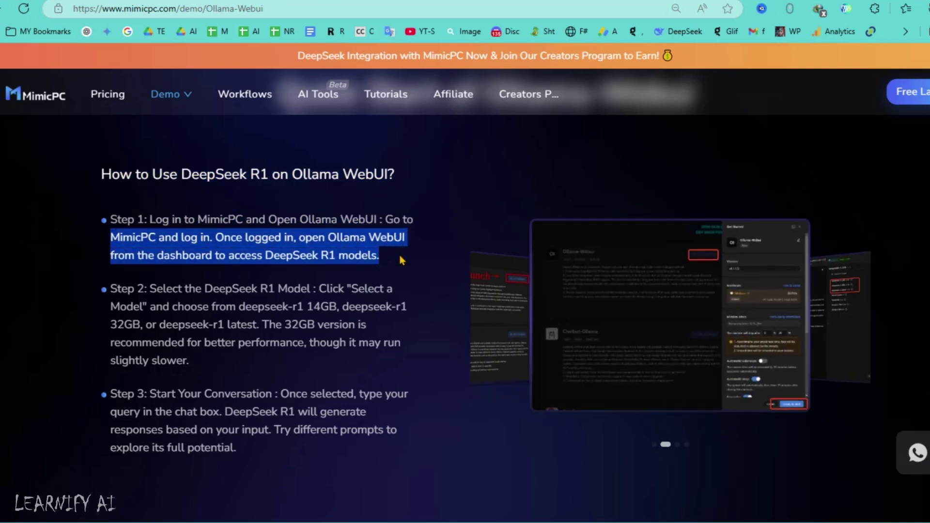
pyautogui.moveTo(148, 290); pyautogui.dragTo(206, 289)
pyautogui.moveTo(318, 289)
pyautogui.mouseDown()
pyautogui.moveTo(347, 307)
pyautogui.moveTo(377, 370)
pyautogui.mouseUp()
pyautogui.moveTo(150, 394); pyautogui.dragTo(266, 393)
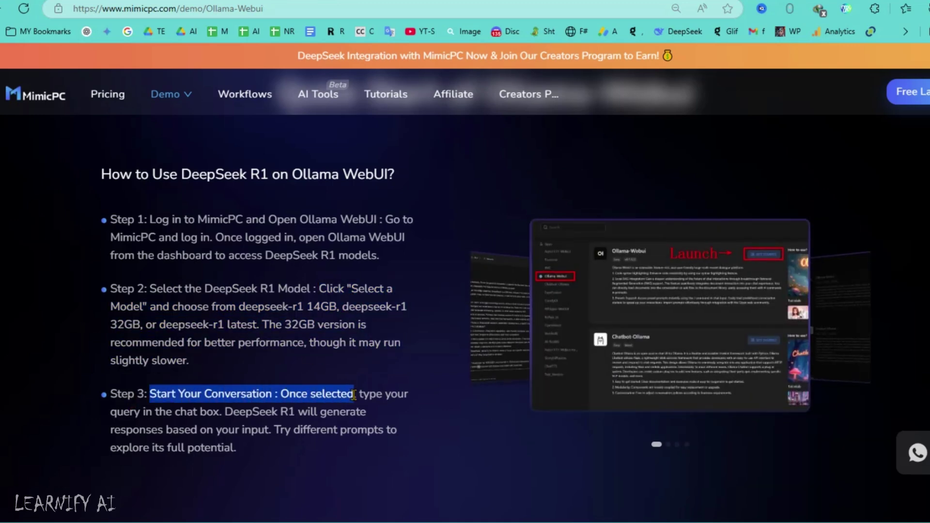
pyautogui.moveTo(355, 394)
pyautogui.mouseDown()
pyautogui.moveTo(339, 430)
pyautogui.moveTo(283, 449)
pyautogui.mouseUp()
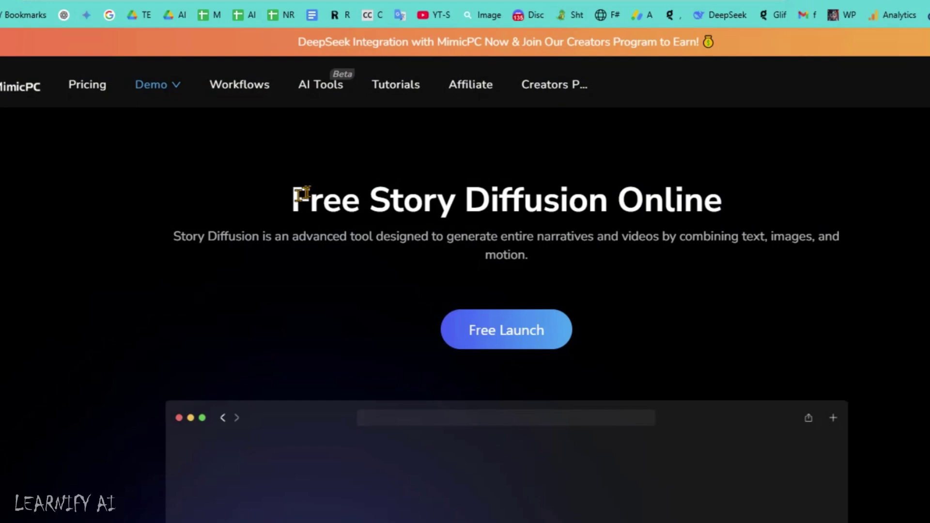
# Step: Highlight the Story Diffusion page's description sentence
pyautogui.moveTo(186, 231); pyautogui.dragTo(397, 231)
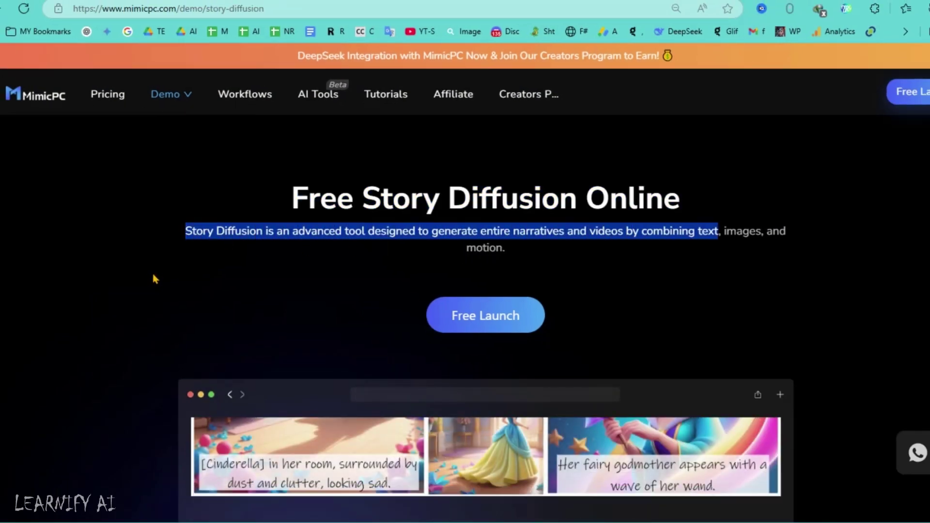
pyautogui.scroll(-3, 155, 271)
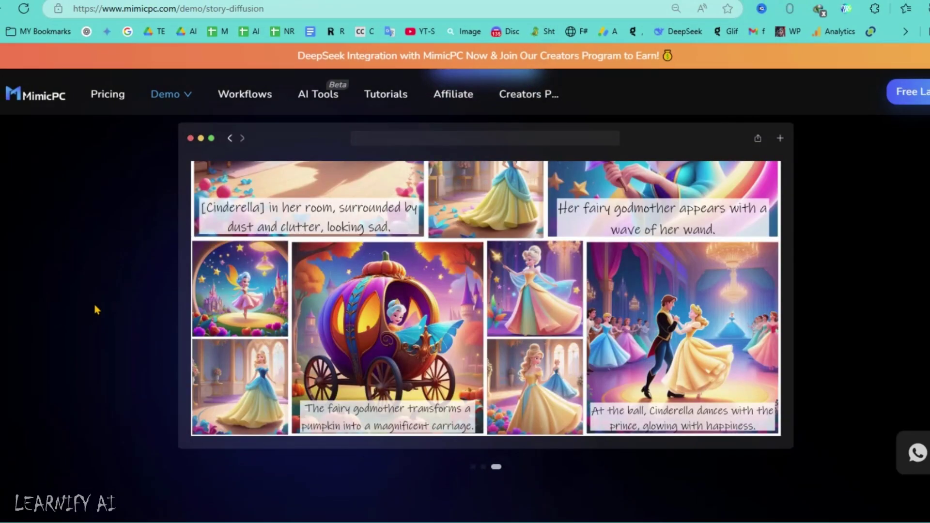
pyautogui.scroll(-4, 93, 306)
pyautogui.scroll(-2, 97, 311)
pyautogui.moveTo(103, 165); pyautogui.dragTo(167, 187)
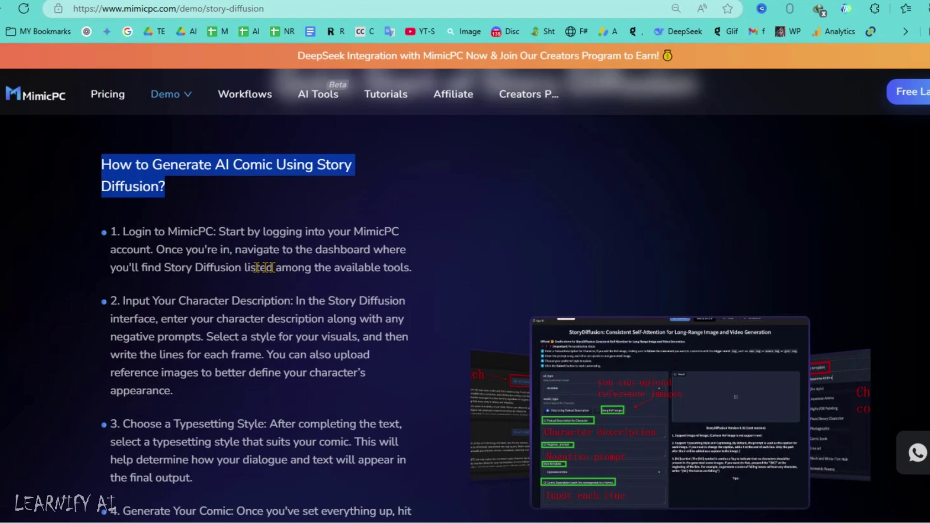
pyautogui.scroll(-1, 256, 267)
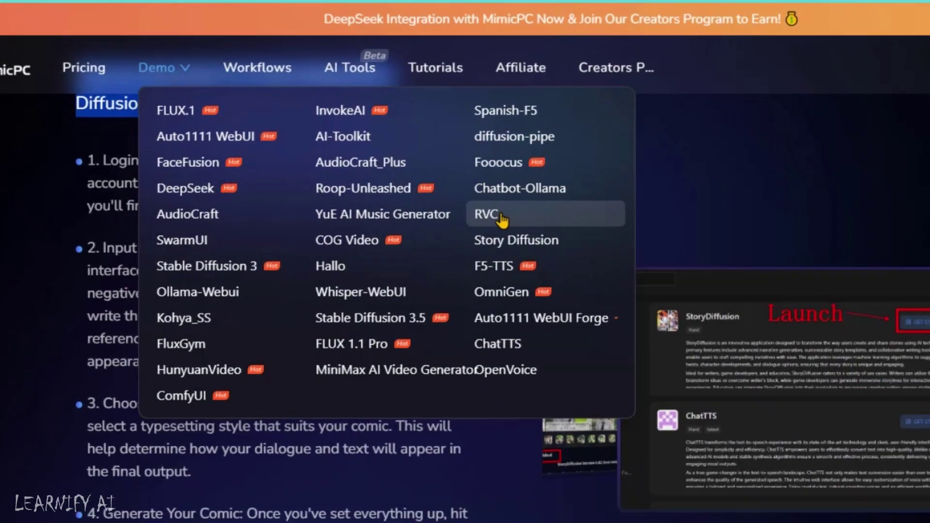
# Step: Open the RVC demo page and highlight its description and 'How Do I Use RVC' heading
pyautogui.click(536, 218)
pyautogui.moveTo(350, 171); pyautogui.dragTo(93, 298)
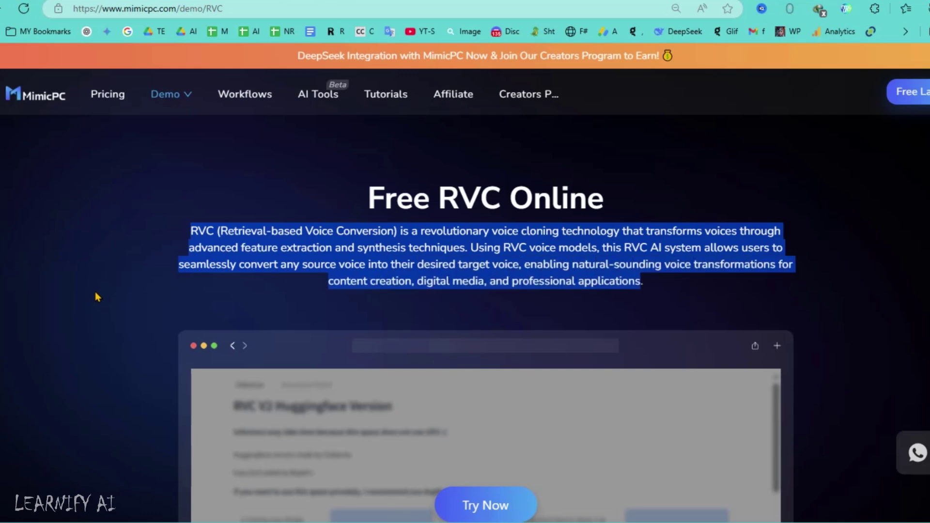
pyautogui.scroll(-1, 155, 321)
pyautogui.scroll(-6, 155, 321)
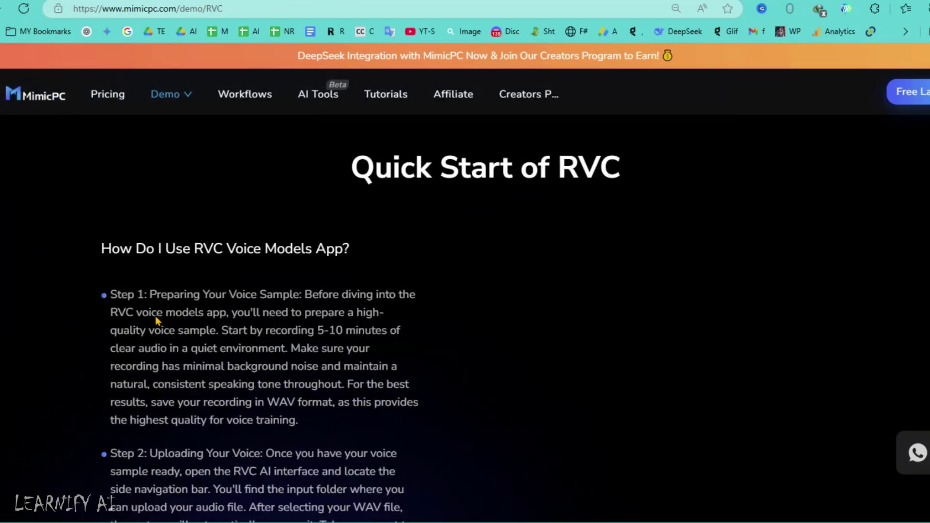
pyautogui.scroll(-1, 152, 326)
pyautogui.moveTo(102, 176); pyautogui.dragTo(275, 176)
pyautogui.moveTo(204, 223); pyautogui.dragTo(301, 222)
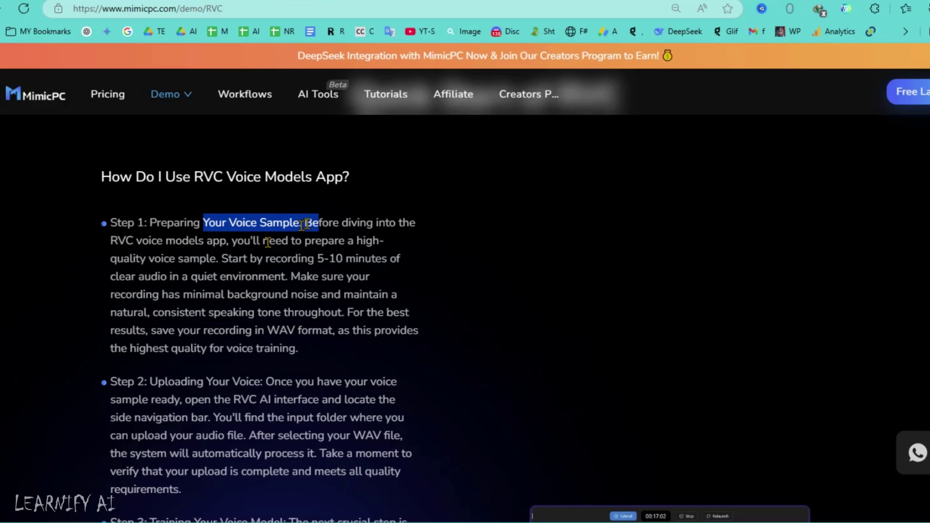
pyautogui.moveTo(150, 382); pyautogui.dragTo(264, 381)
pyautogui.scroll(-3, 263, 381)
pyautogui.moveTo(151, 330); pyautogui.dragTo(287, 331)
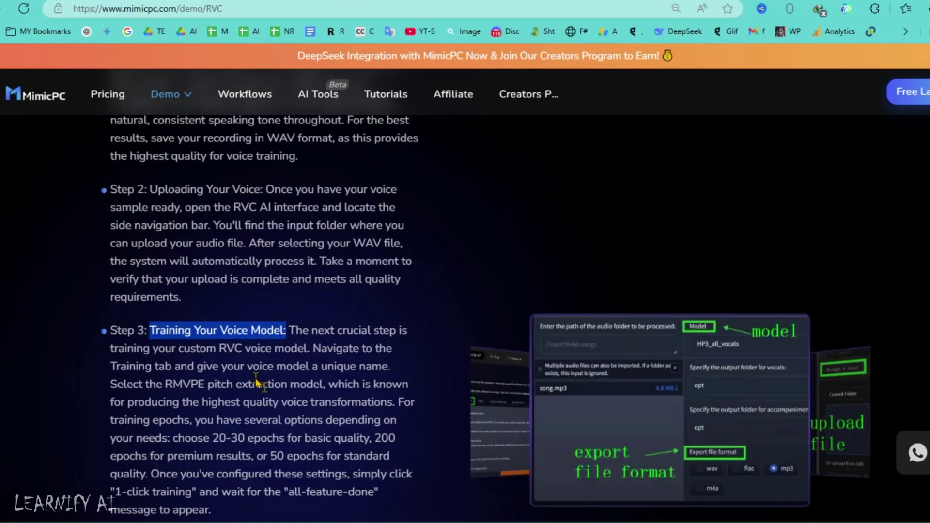
pyautogui.scroll(-1, 260, 383)
pyautogui.scroll(-2, 195, 416)
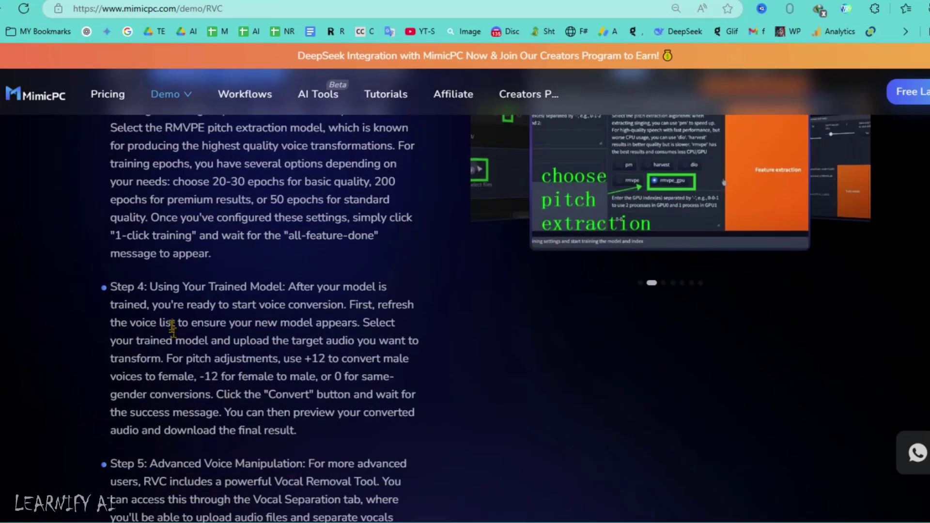
pyautogui.moveTo(151, 345); pyautogui.dragTo(285, 344)
pyautogui.scroll(-4, 160, 312)
pyautogui.moveTo(151, 271); pyautogui.dragTo(307, 271)
pyautogui.scroll(1, 343, 427)
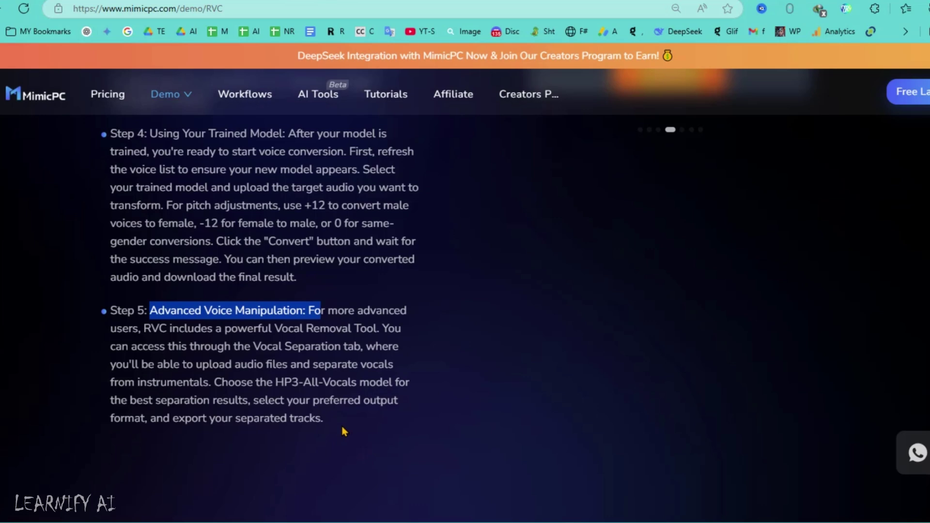
pyautogui.scroll(4, 343, 427)
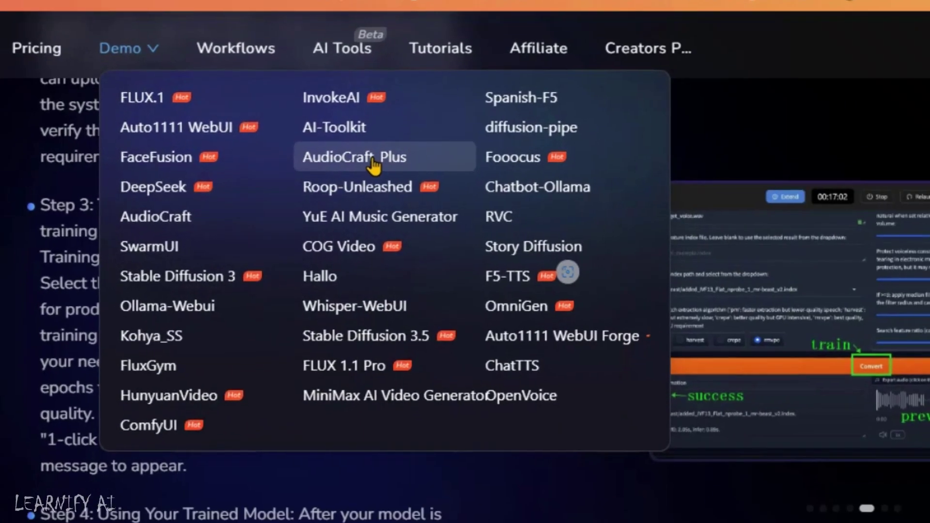
pyautogui.click(372, 166)
pyautogui.moveTo(282, 198); pyautogui.dragTo(685, 197)
pyautogui.moveTo(178, 231); pyautogui.dragTo(209, 234)
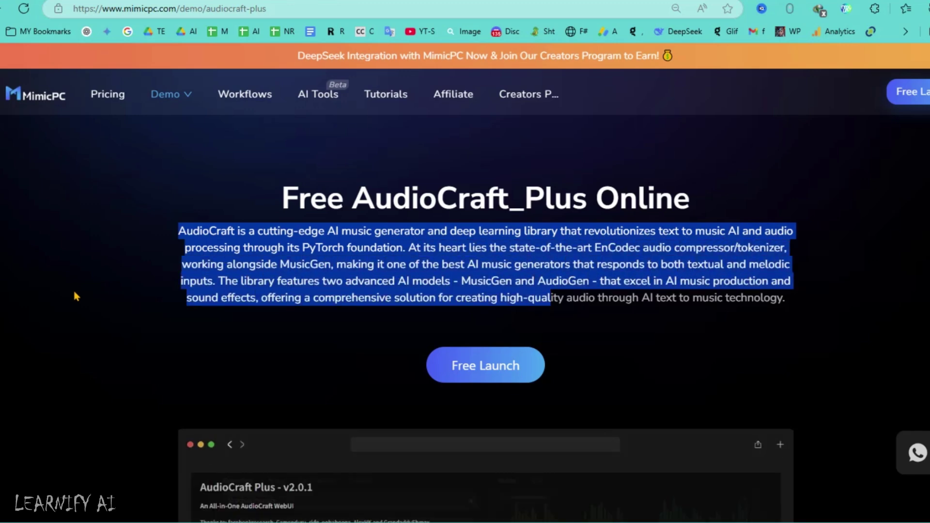
pyautogui.scroll(-4, 658, 305)
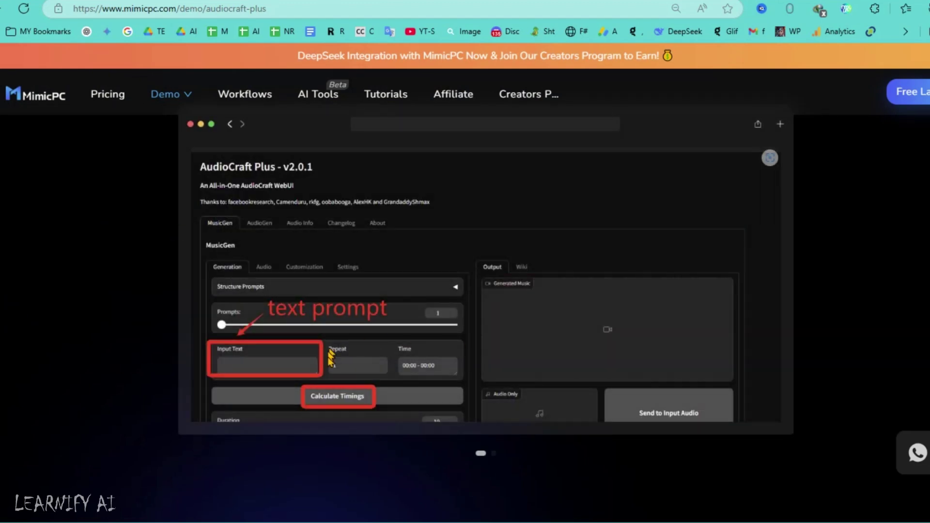
pyautogui.scroll(-5, 276, 213)
pyautogui.moveTo(275, 200); pyautogui.dragTo(473, 202)
pyautogui.moveTo(102, 281); pyautogui.dragTo(159, 329)
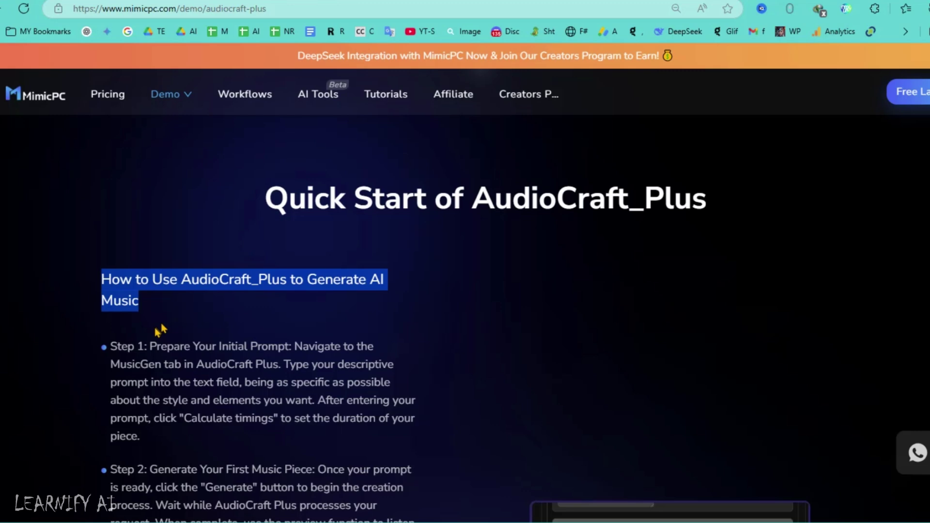
pyautogui.scroll(-2, 159, 329)
pyautogui.moveTo(149, 284); pyautogui.dragTo(294, 284)
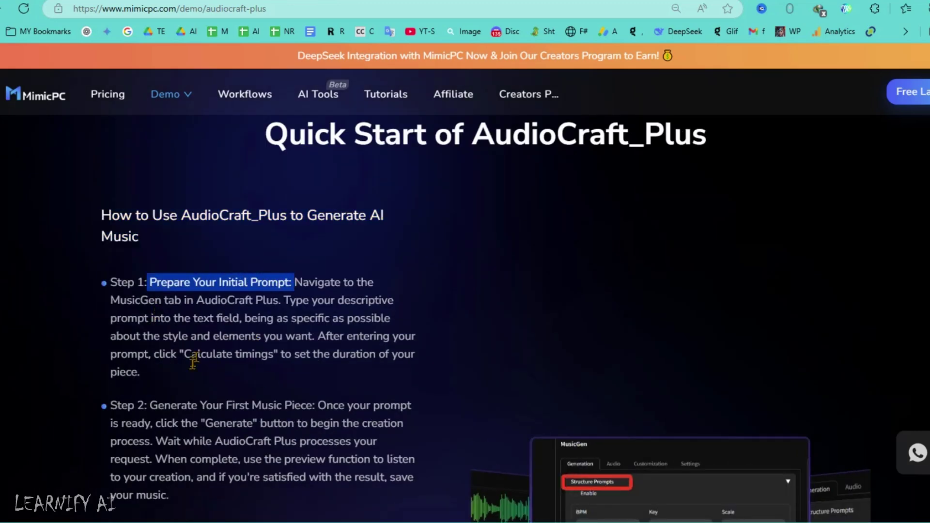
pyautogui.scroll(-2, 153, 338)
pyautogui.moveTo(149, 340); pyautogui.dragTo(307, 342)
pyautogui.moveTo(202, 359); pyautogui.dragTo(278, 359)
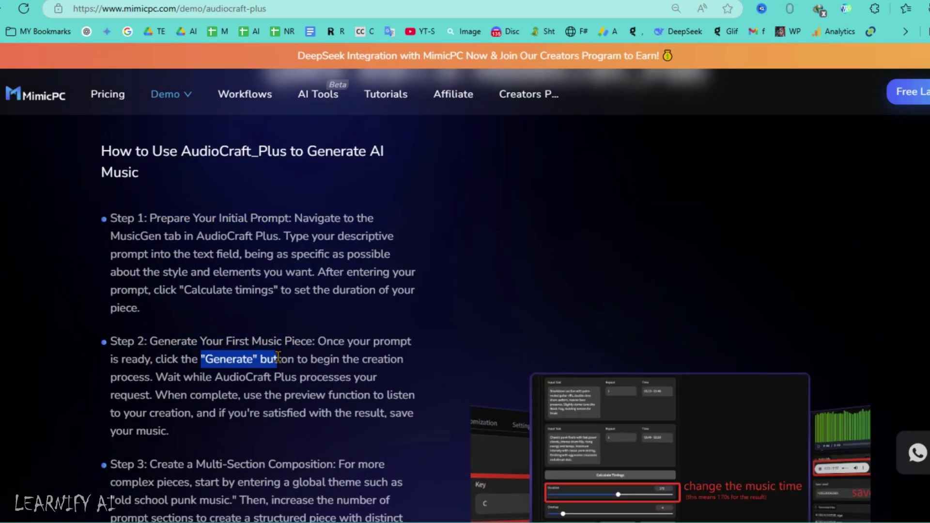
pyautogui.scroll(-2, 151, 338)
pyautogui.scroll(-2, 151, 339)
pyautogui.moveTo(150, 336); pyautogui.dragTo(332, 336)
pyautogui.moveTo(111, 371); pyautogui.dragTo(237, 371)
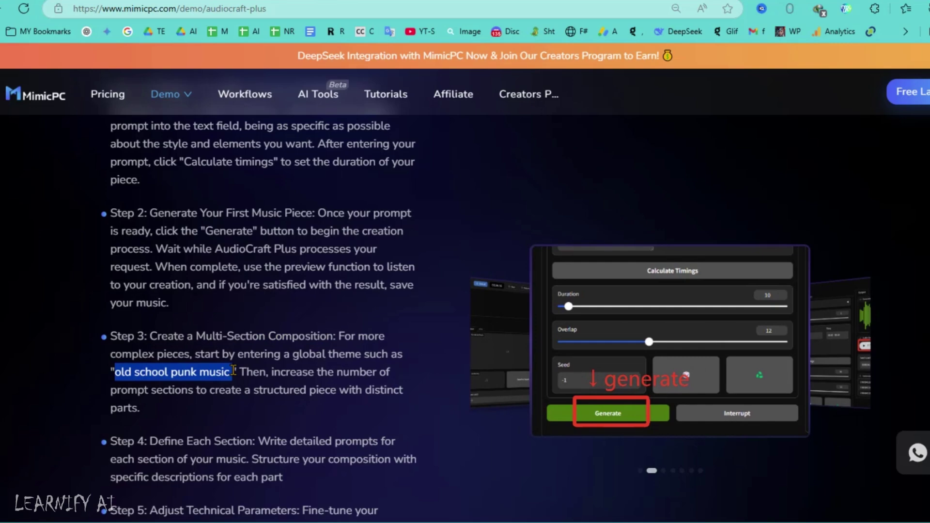
pyautogui.scroll(-4, 177, 326)
pyautogui.moveTo(160, 331); pyautogui.dragTo(283, 331)
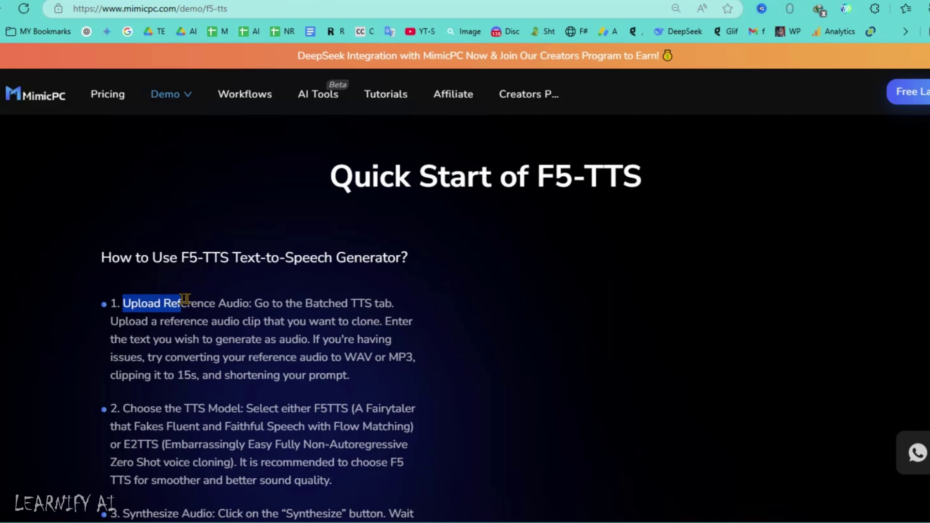
# Step: Highlight the F5-TTS reference-audio, multilingual, speaker-setup and podcast-script quick-start steps
pyautogui.moveTo(244, 303); pyautogui.dragTo(405, 306)
pyautogui.scroll(-1, 244, 396)
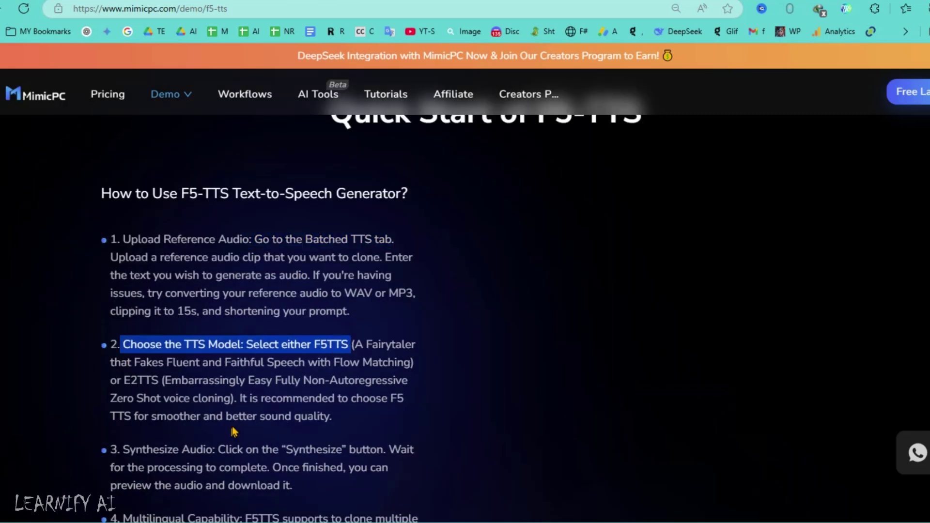
pyautogui.scroll(-2, 304, 313)
pyautogui.scroll(-2, 303, 313)
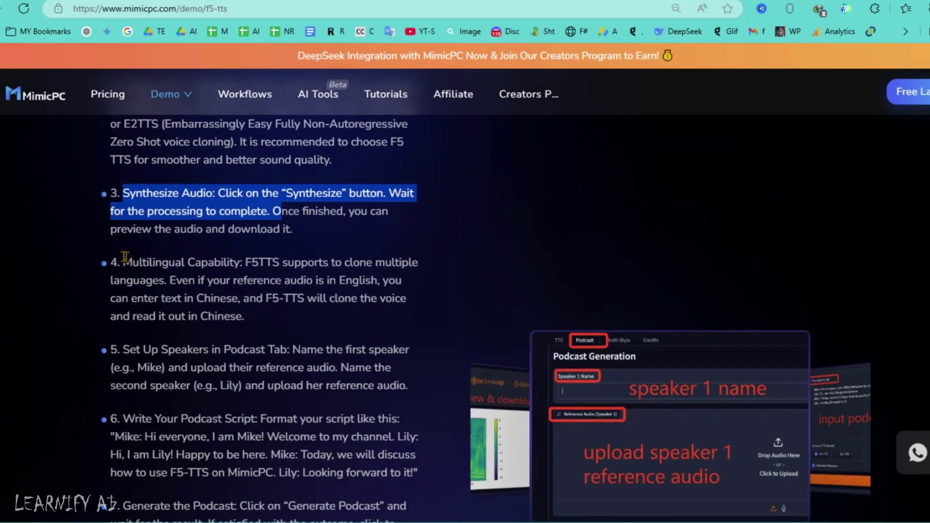
pyautogui.moveTo(163, 298); pyautogui.dragTo(290, 300)
pyautogui.scroll(-1, 245, 317)
pyautogui.moveTo(135, 298)
pyautogui.mouseDown()
pyautogui.moveTo(245, 316)
pyautogui.moveTo(285, 285)
pyautogui.mouseUp()
pyautogui.moveTo(154, 354); pyautogui.dragTo(257, 354)
pyautogui.scroll(-1, 292, 360)
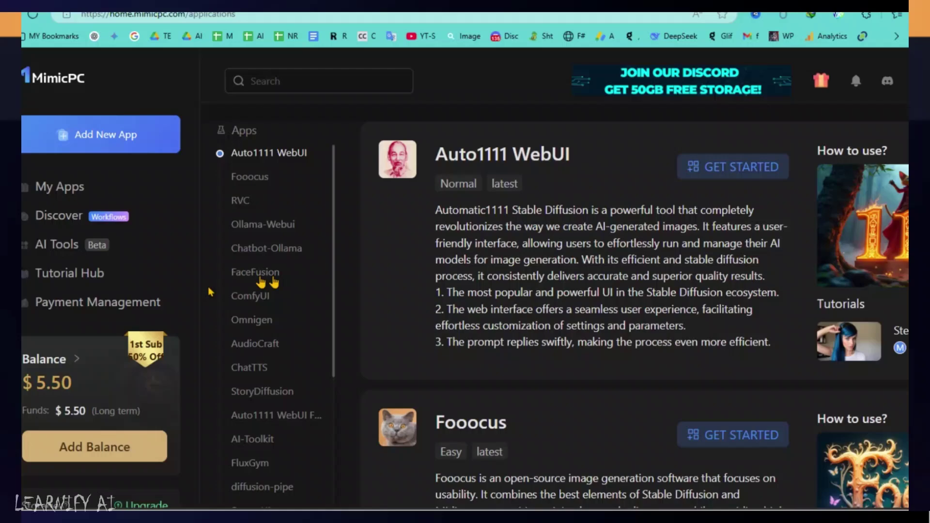
pyautogui.scroll(-3, 305, 306)
pyautogui.scroll(-3, 248, 269)
pyautogui.scroll(-8, 255, 270)
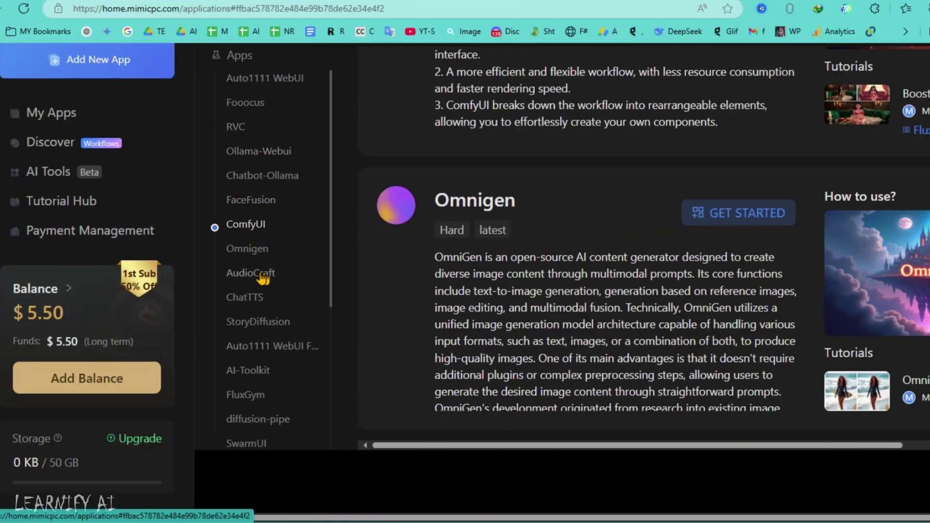
pyautogui.scroll(-8, 261, 313)
pyautogui.scroll(-5, 261, 320)
pyautogui.scroll(-3, 258, 305)
pyautogui.scroll(-5, 251, 327)
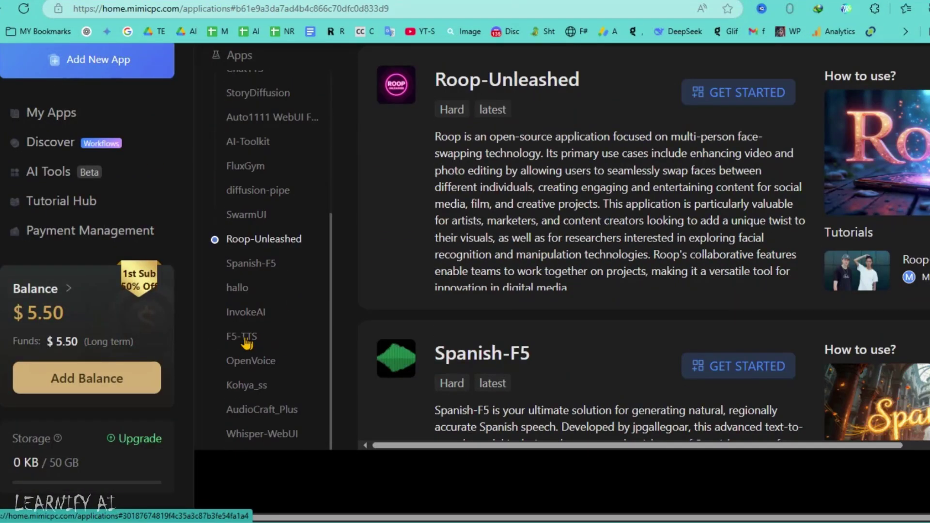
pyautogui.scroll(-5, 283, 364)
pyautogui.scroll(-5, 290, 377)
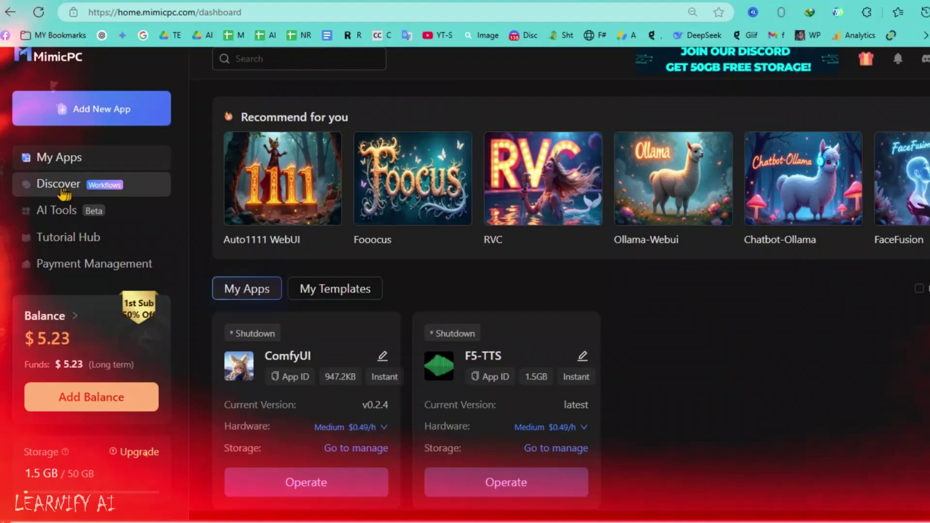
# Step: Open the Discover gallery of ready-made workflow templates from the sidebar
pyautogui.click(58, 184)
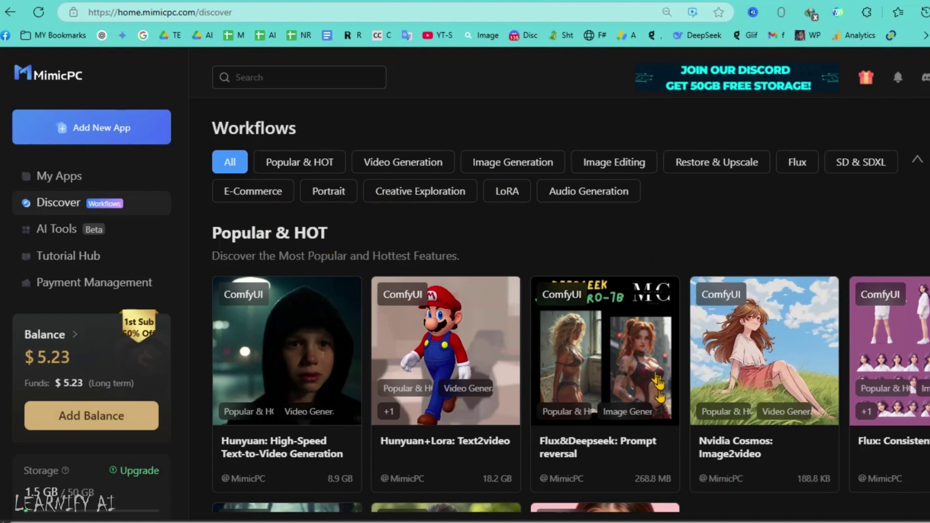
pyautogui.scroll(-7, 658, 382)
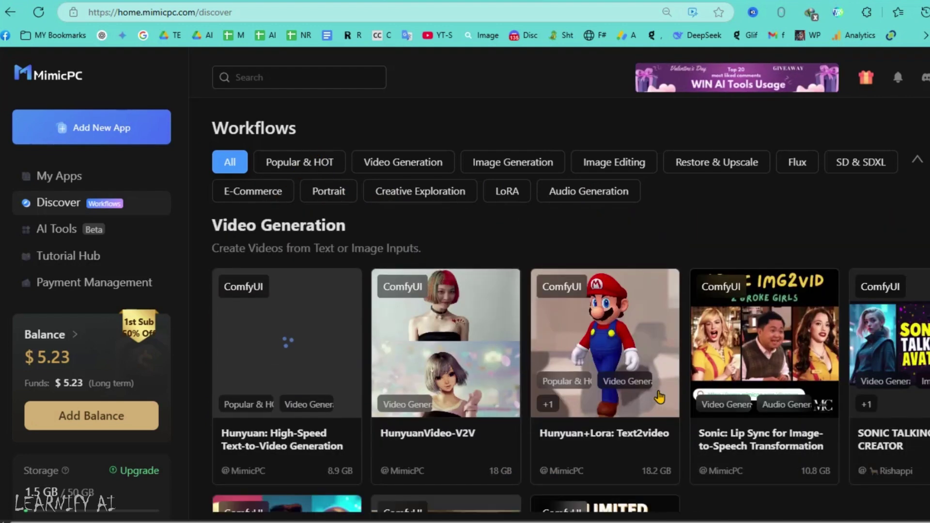
pyautogui.scroll(-2, 660, 397)
pyautogui.scroll(-1, 659, 397)
pyautogui.scroll(-2, 659, 397)
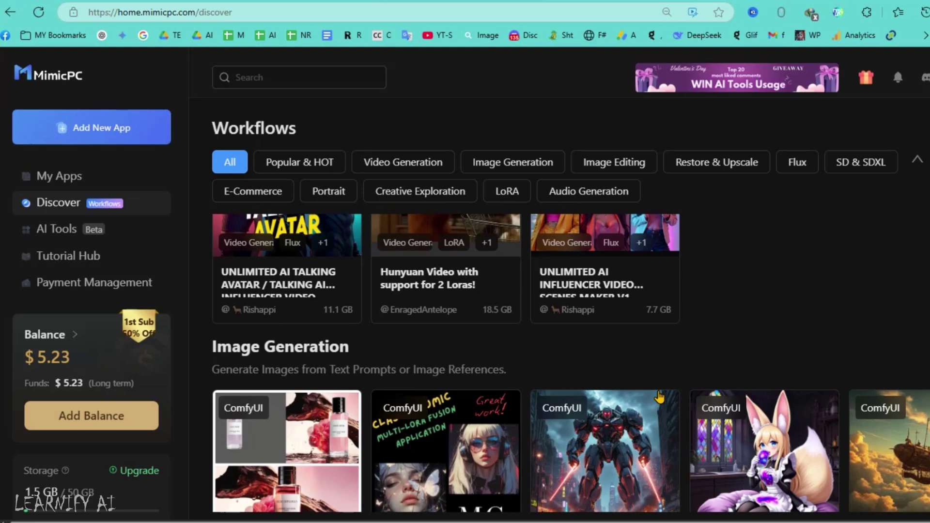
pyautogui.scroll(-1, 657, 404)
pyautogui.scroll(-1, 643, 426)
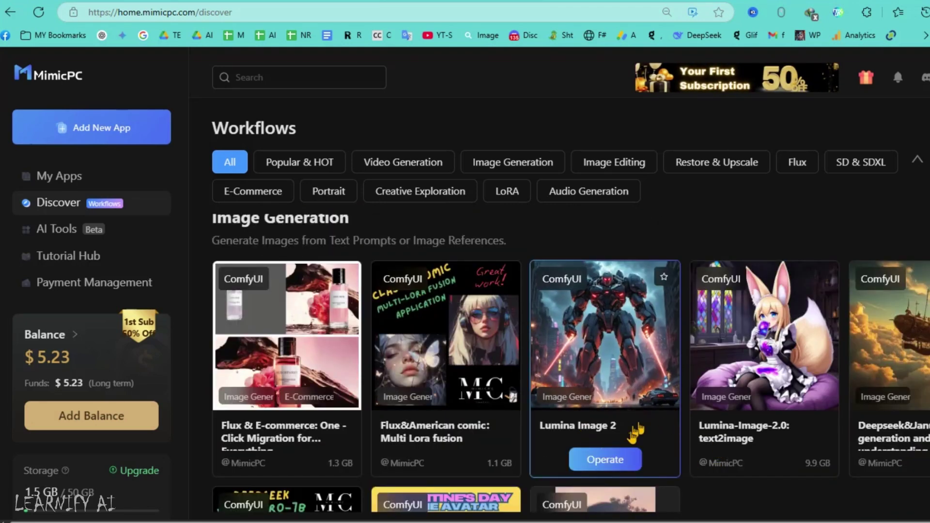
pyautogui.scroll(-3, 774, 462)
pyautogui.scroll(-1, 756, 444)
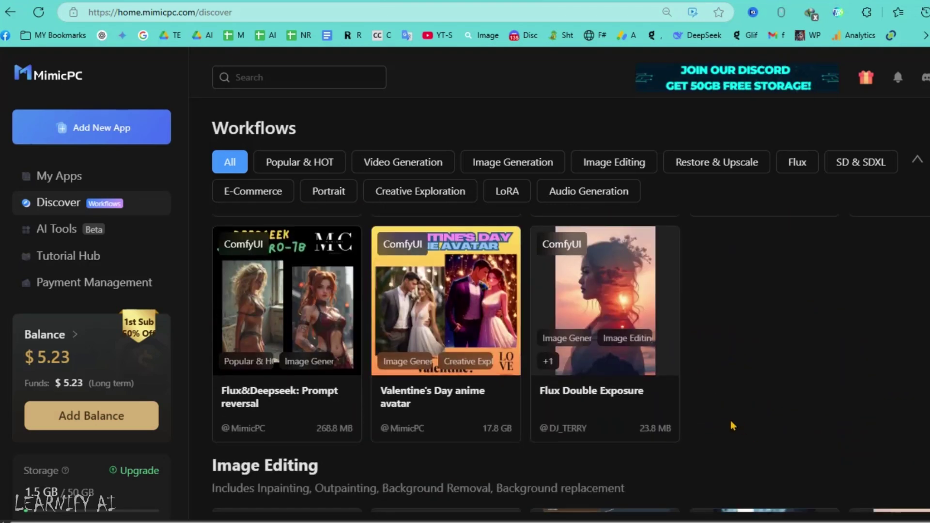
pyautogui.scroll(-3, 733, 426)
pyautogui.scroll(-2, 733, 426)
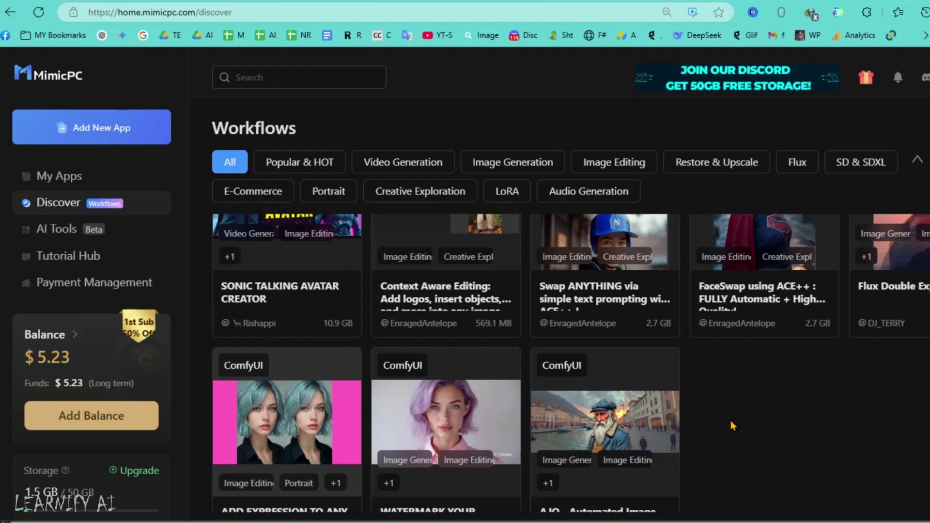
pyautogui.scroll(-1, 733, 426)
pyautogui.scroll(-2, 733, 426)
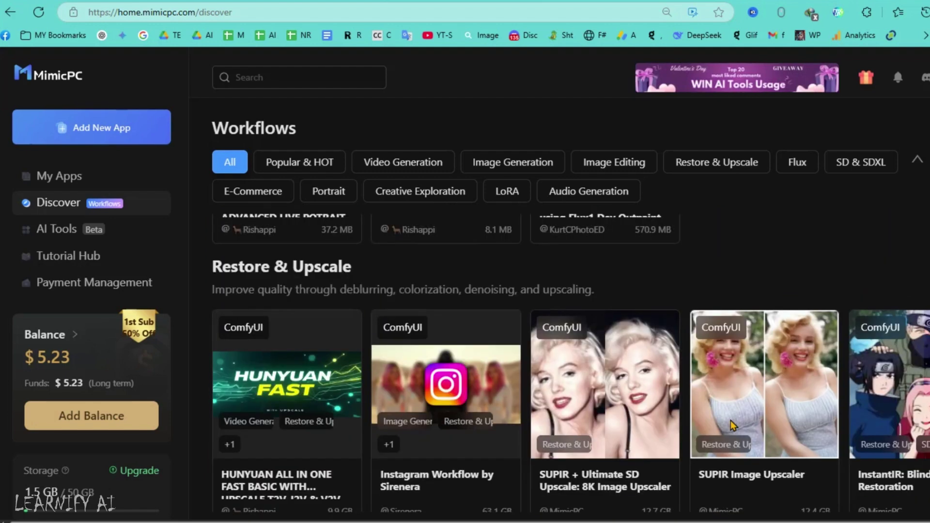
pyautogui.scroll(-3, 734, 426)
pyautogui.scroll(-3, 733, 426)
pyautogui.scroll(-3, 756, 414)
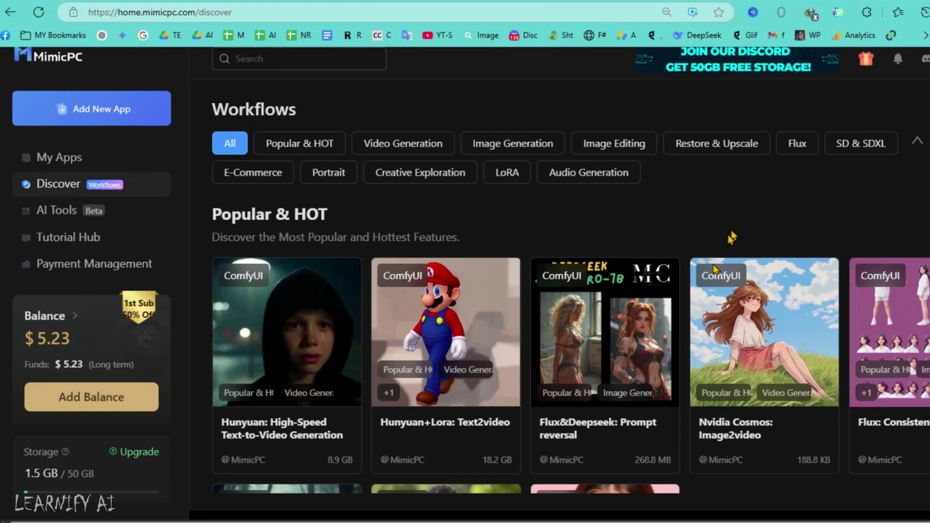
pyautogui.scroll(-1, 754, 363)
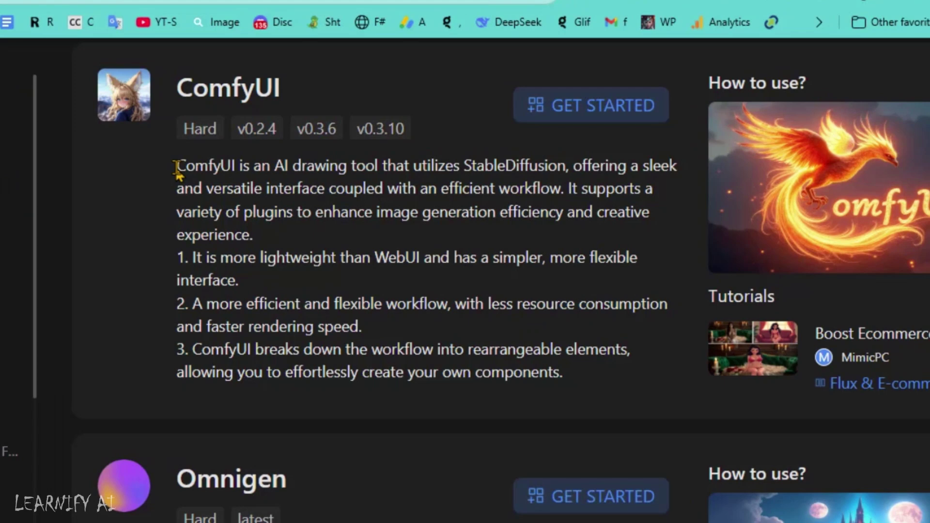
# Step: Highlight the ComfyUI description and bring up its GET STARTED launch panel
pyautogui.moveTo(149, 171); pyautogui.dragTo(539, 174)
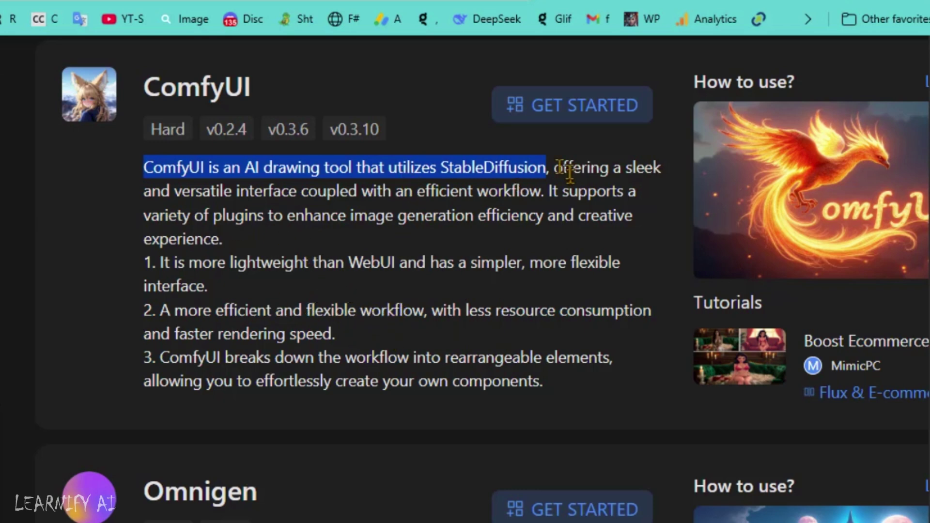
pyautogui.click(550, 109)
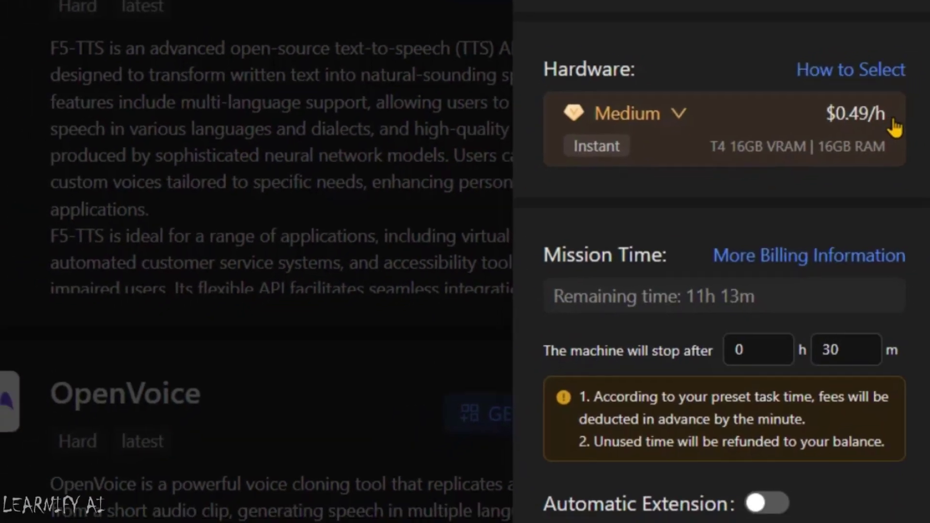
pyautogui.click(865, 124)
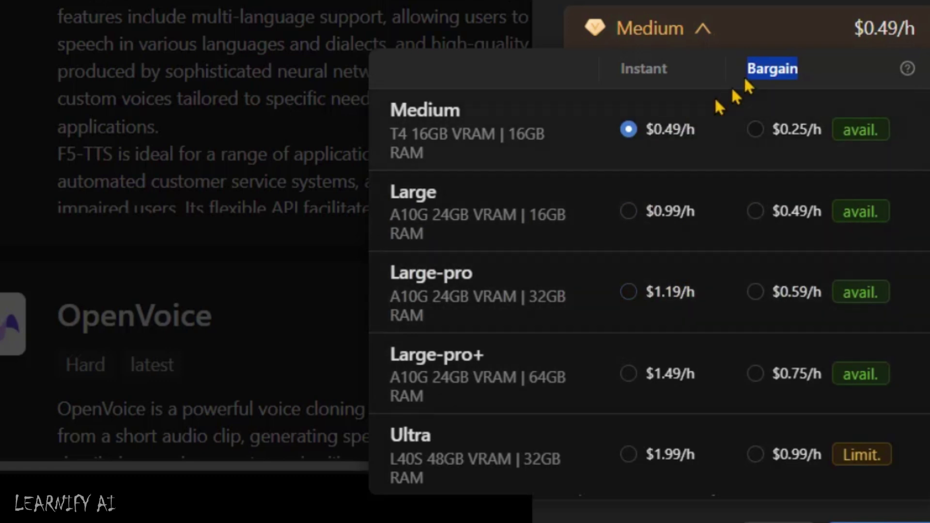
pyautogui.click(760, 29)
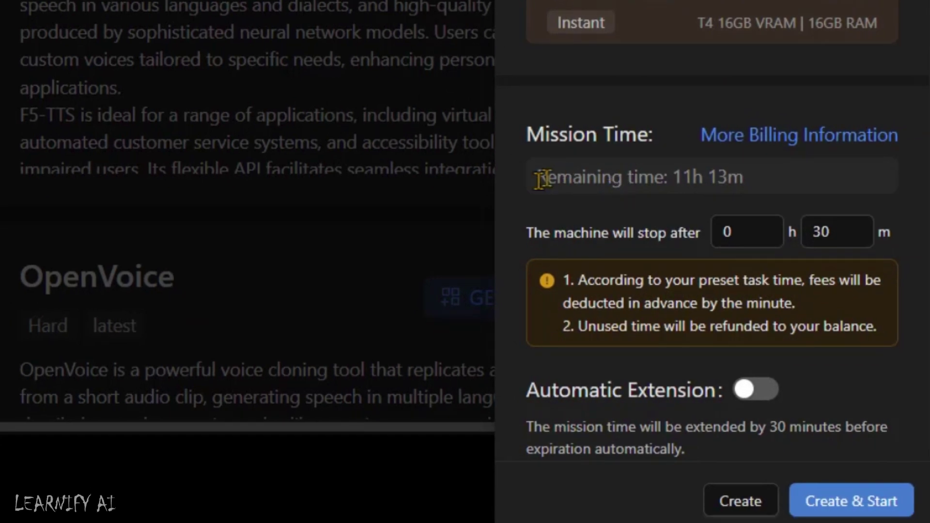
pyautogui.moveTo(541, 177); pyautogui.dragTo(754, 192)
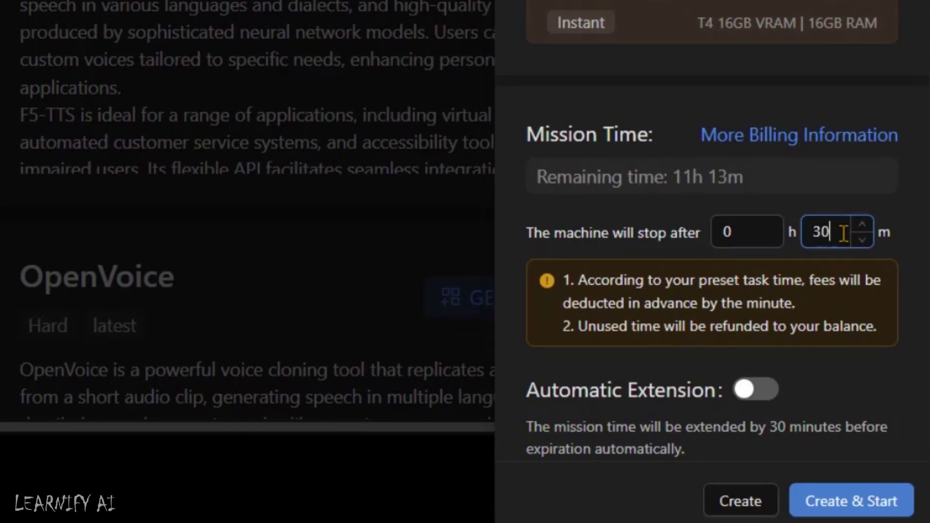
pyautogui.write('20')
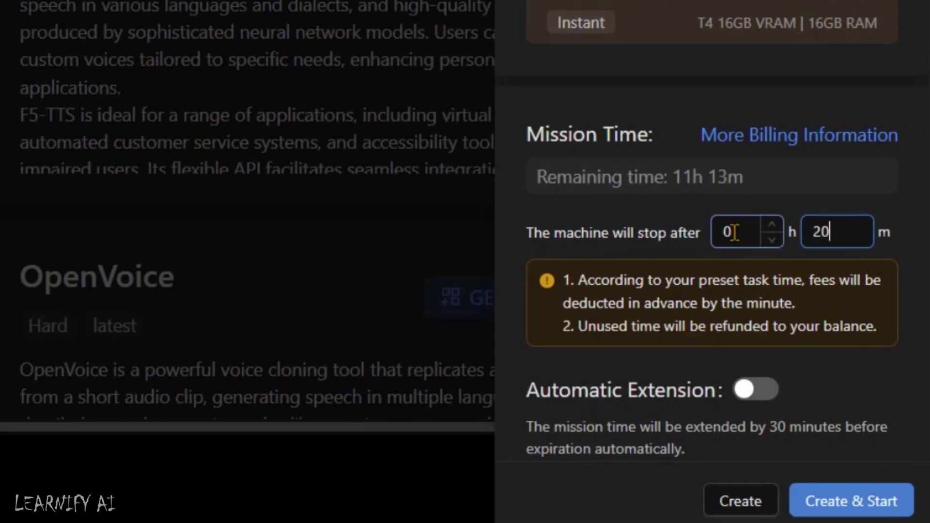
pyautogui.moveTo(730, 233); pyautogui.dragTo(692, 219)
pyautogui.write('1')
pyautogui.moveTo(542, 233); pyautogui.dragTo(694, 233)
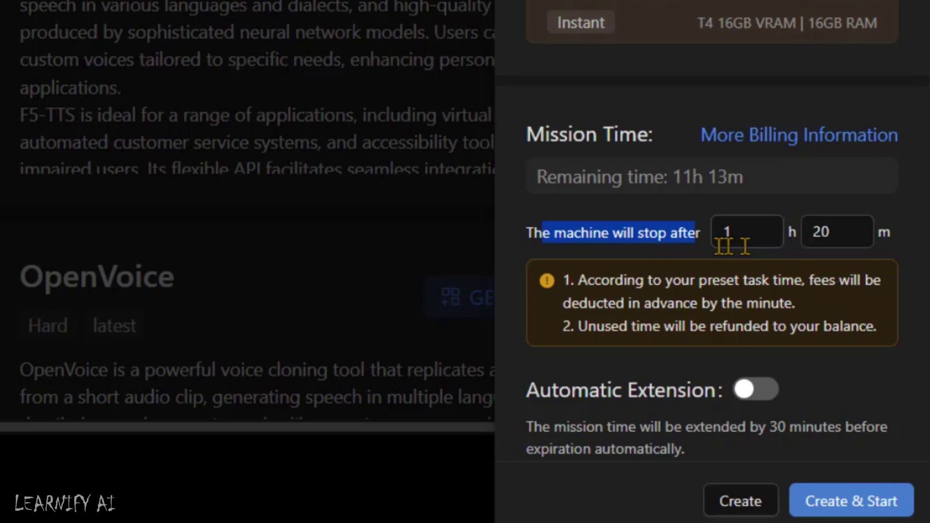
pyautogui.doubleClick(720, 230)
pyautogui.scroll(-5, 668, 325)
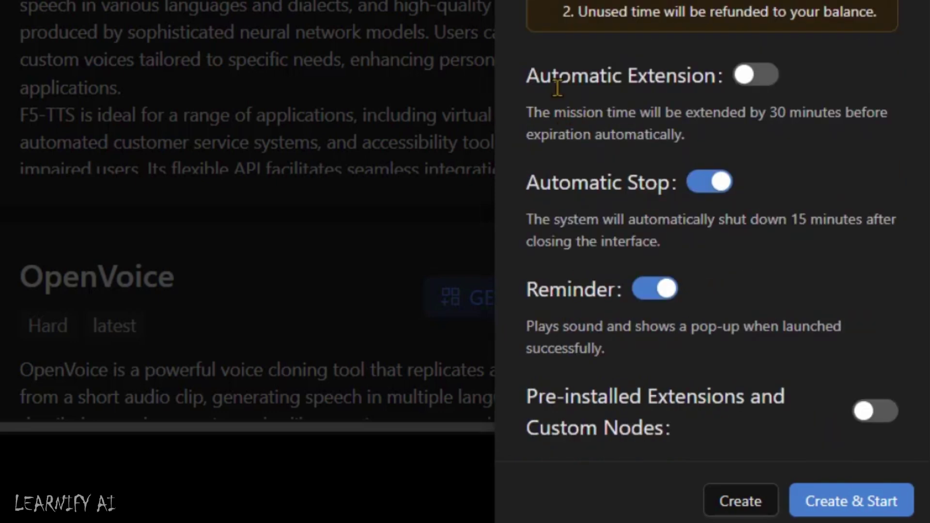
pyautogui.moveTo(528, 88); pyautogui.dragTo(702, 81)
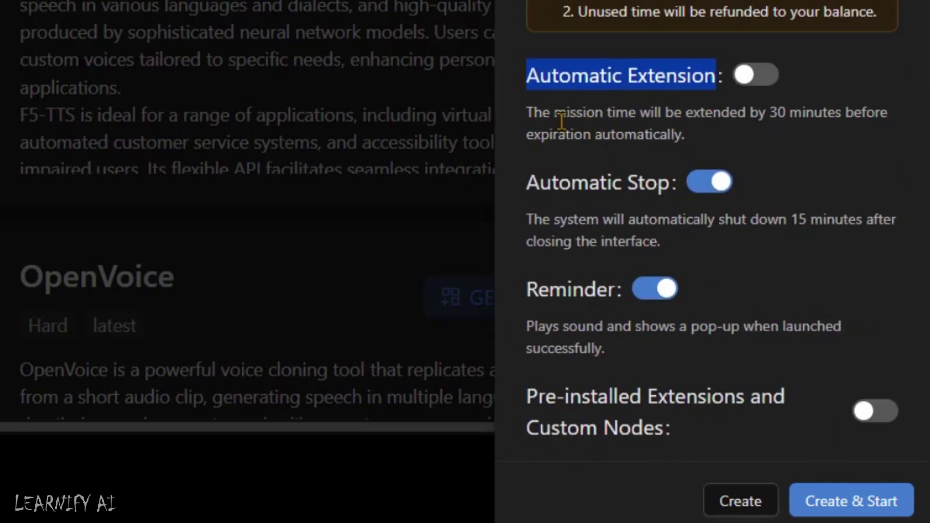
pyautogui.moveTo(523, 113); pyautogui.dragTo(596, 167)
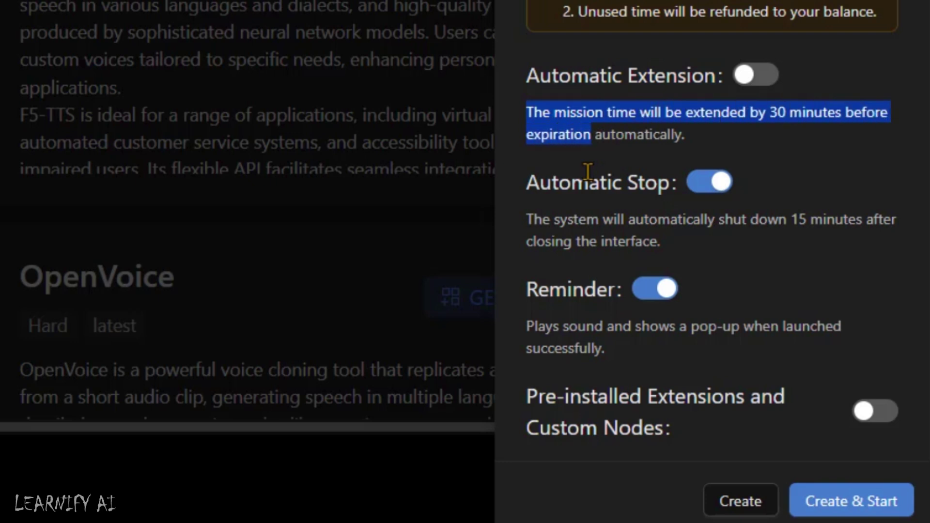
pyautogui.click(760, 77)
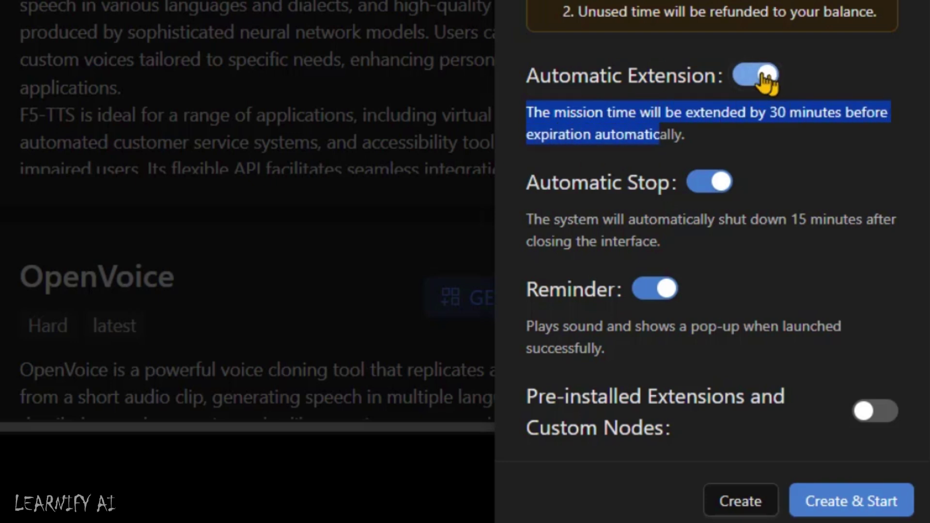
pyautogui.click(766, 80)
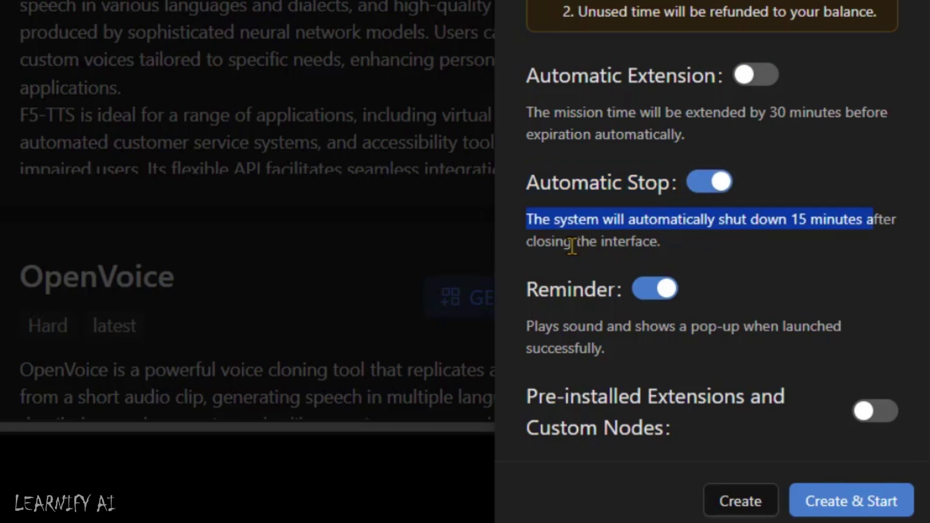
pyautogui.moveTo(571, 248); pyautogui.dragTo(768, 267)
pyautogui.click(647, 310)
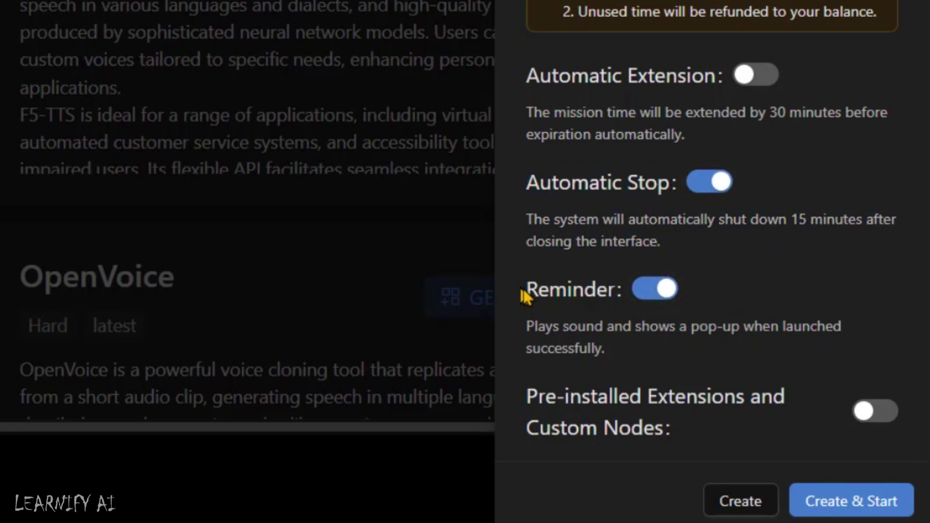
pyautogui.moveTo(527, 320); pyautogui.dragTo(603, 348)
pyautogui.scroll(-3, 687, 436)
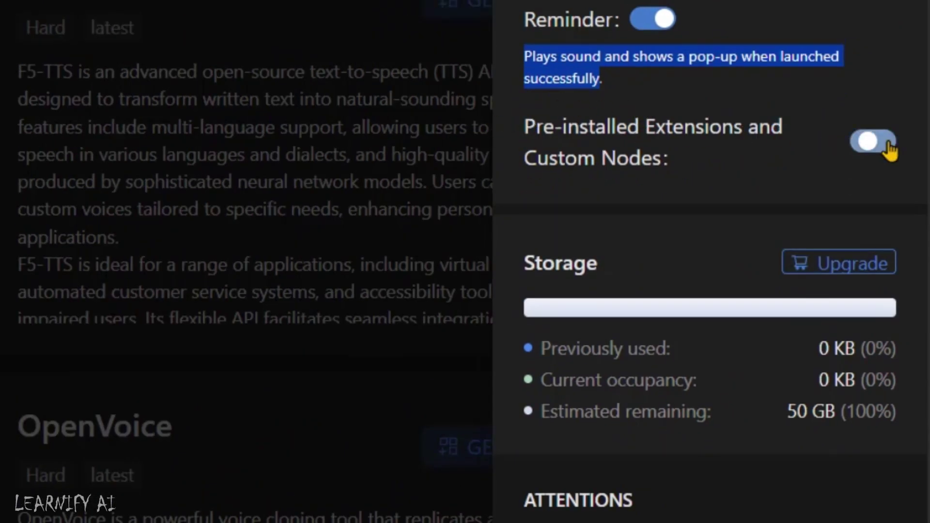
pyautogui.click(887, 145)
pyautogui.click(884, 147)
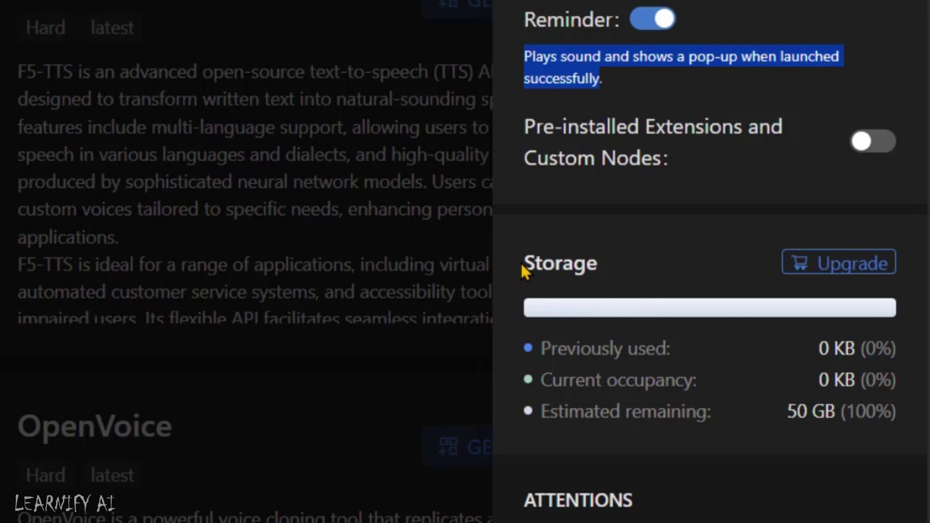
pyautogui.moveTo(521, 268); pyautogui.dragTo(627, 268)
pyautogui.click(645, 351)
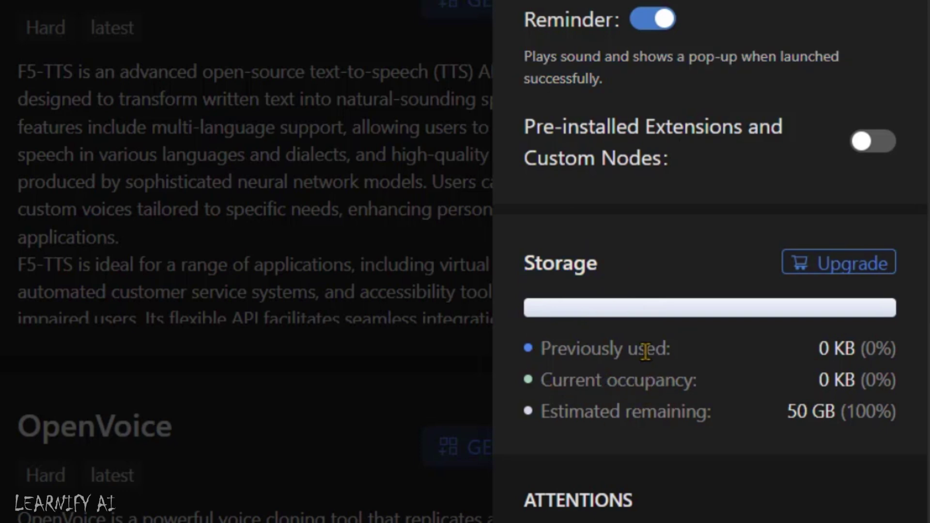
pyautogui.moveTo(540, 351); pyautogui.dragTo(857, 357)
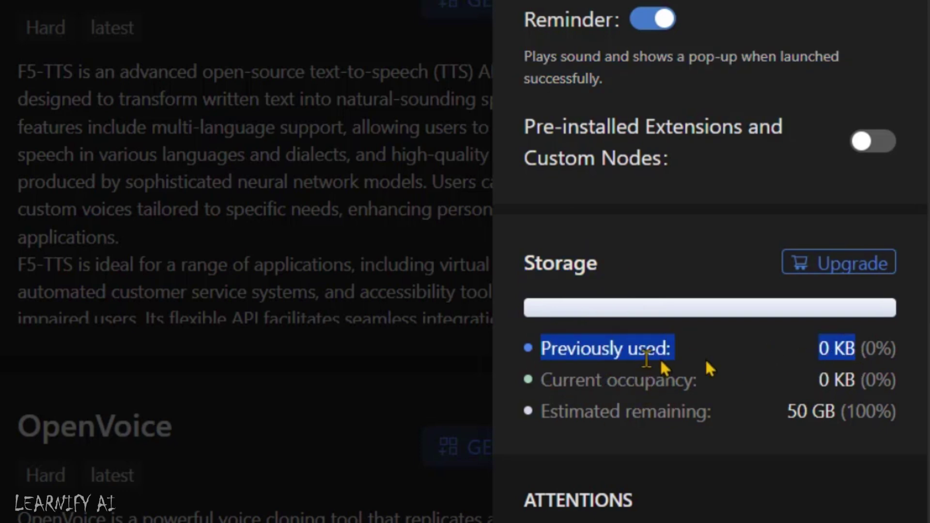
pyautogui.moveTo(554, 380); pyautogui.dragTo(853, 396)
pyautogui.moveTo(547, 415); pyautogui.dragTo(829, 414)
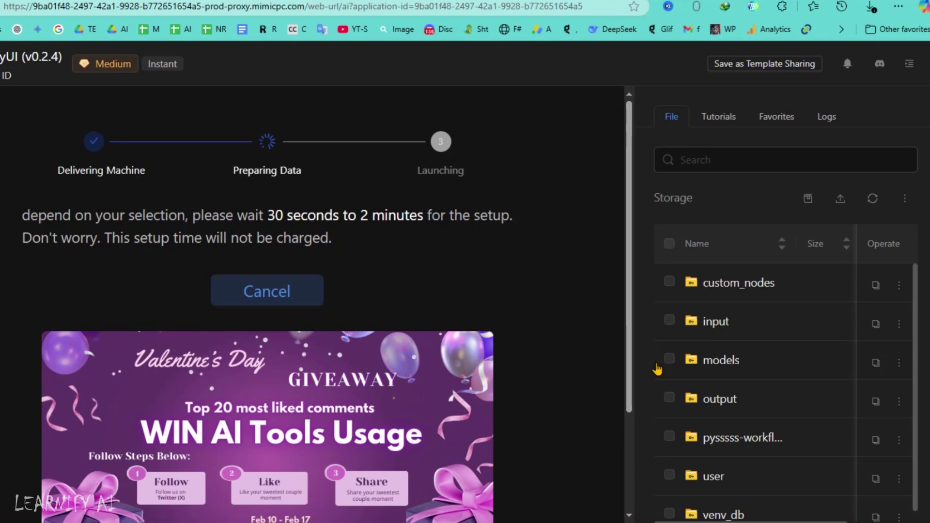
pyautogui.scroll(-1, 656, 369)
pyautogui.scroll(1, 679, 342)
pyautogui.scroll(-1, 711, 355)
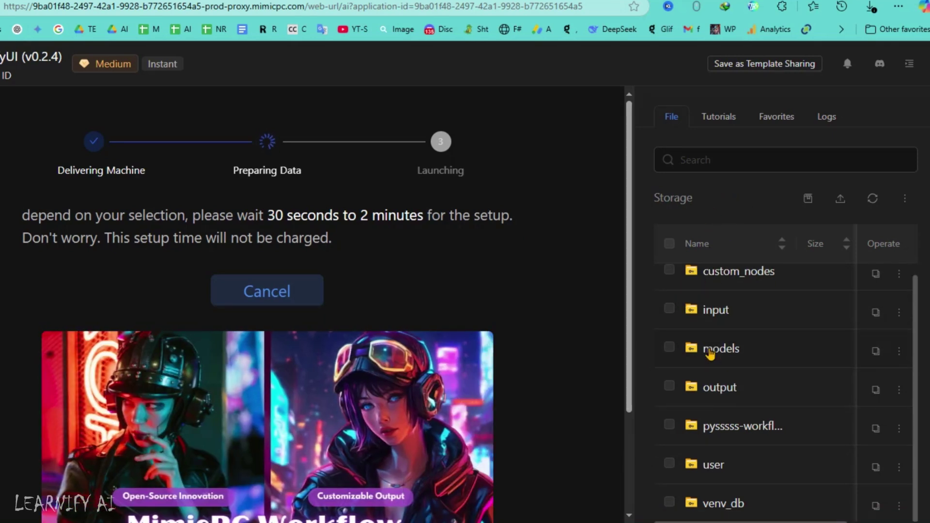
pyautogui.scroll(1, 712, 356)
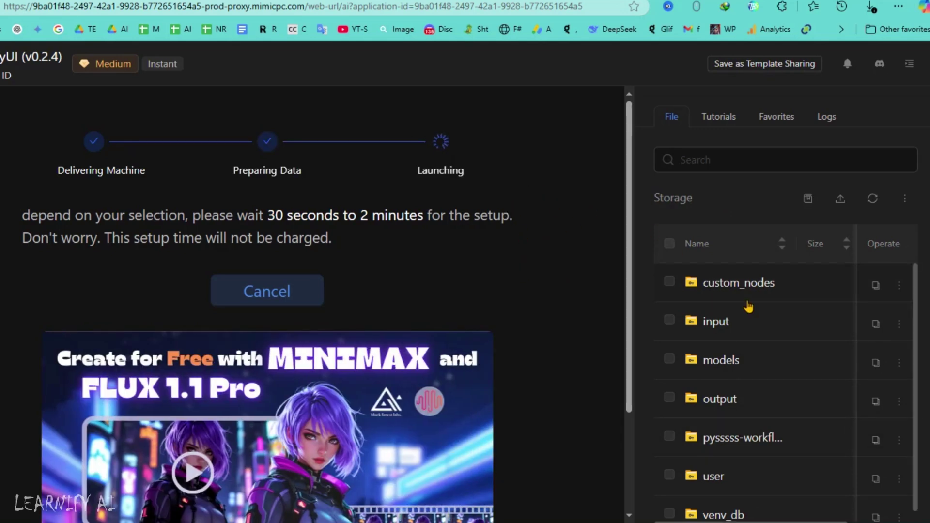
pyautogui.scroll(-1, 748, 308)
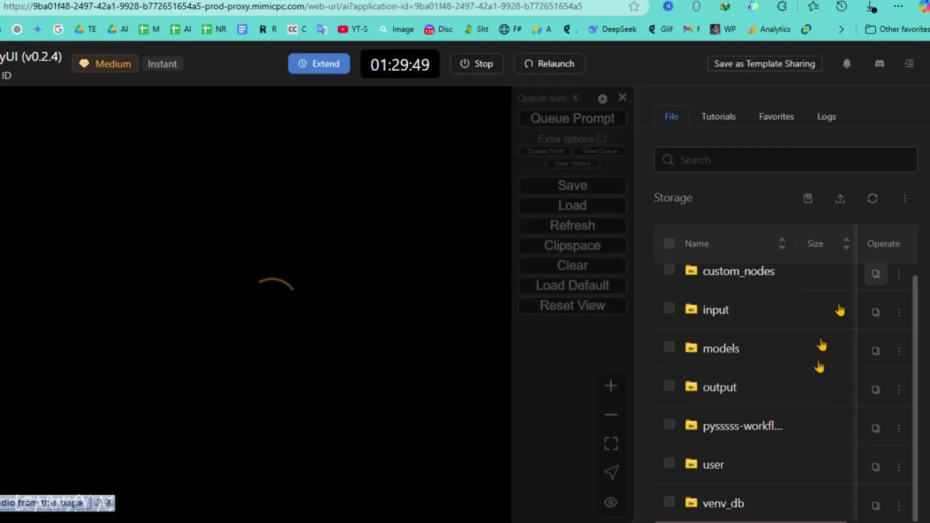
# Step: Check the models folder, keep the cyberrealistic classic311 checkpoint, and enlarge the Save Image node
pyautogui.click(718, 350)
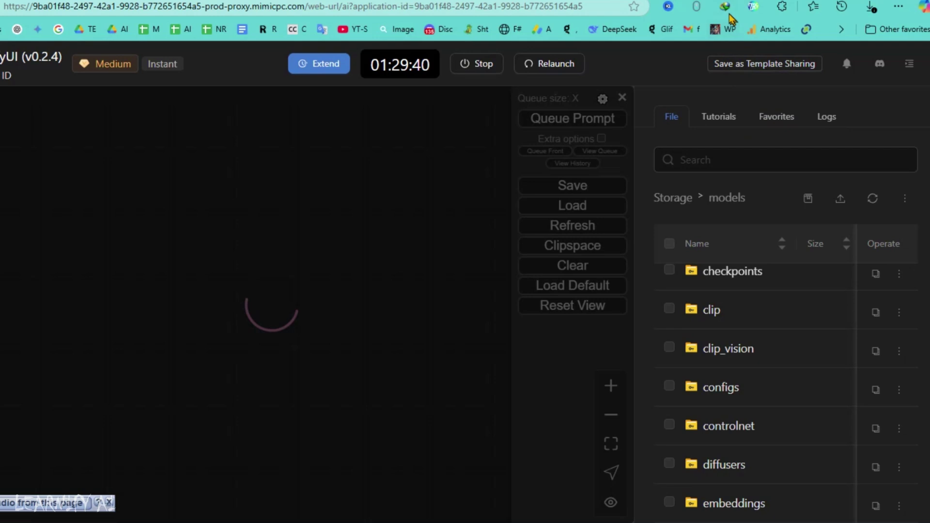
pyautogui.scroll(-3, 705, 391)
pyautogui.scroll(-5, 706, 391)
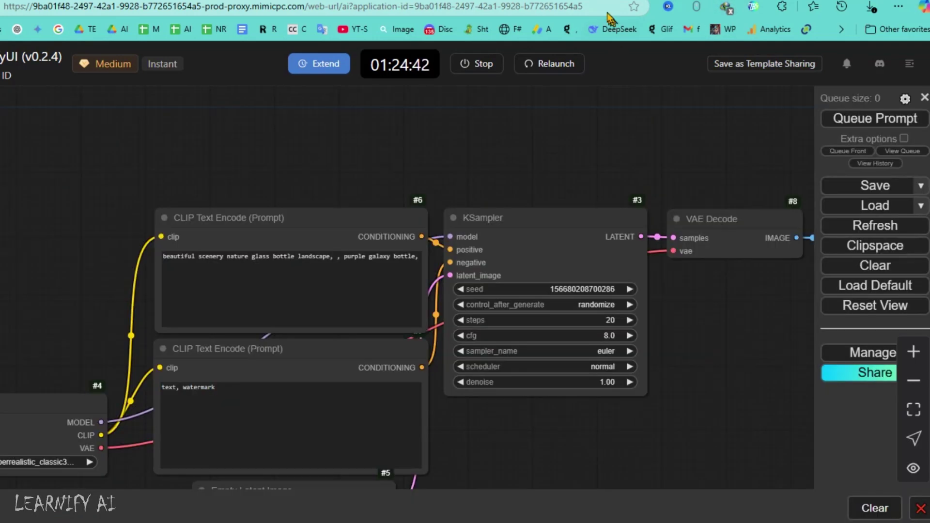
pyautogui.scroll(-2, 515, 244)
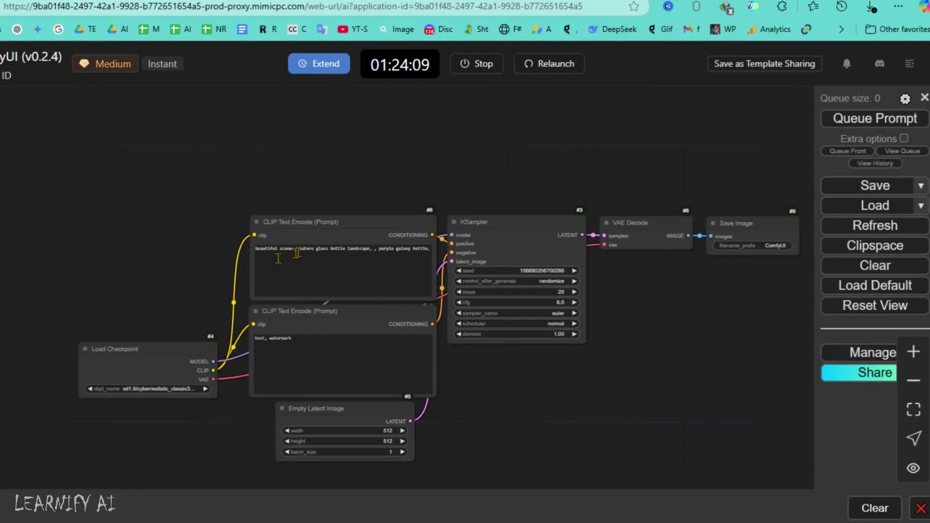
pyautogui.moveTo(191, 283); pyautogui.dragTo(203, 226)
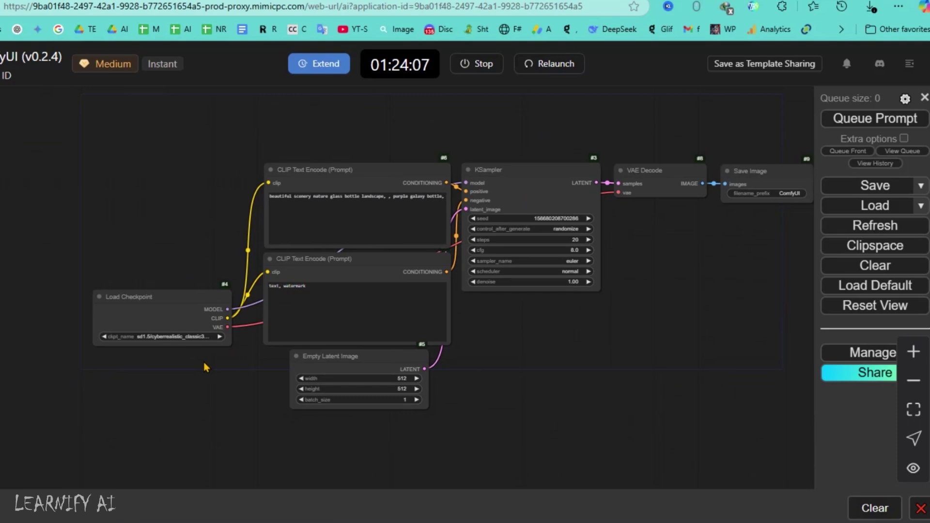
pyautogui.scroll(4, 205, 368)
pyautogui.scroll(4, 204, 363)
pyautogui.scroll(5, 264, 353)
pyautogui.moveTo(264, 354); pyautogui.dragTo(262, 228)
pyautogui.scroll(-5, 261, 229)
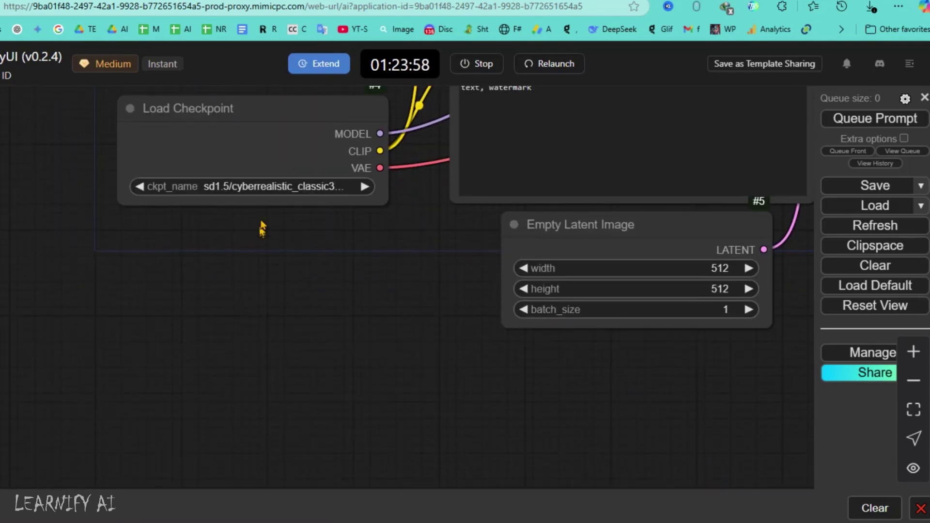
pyautogui.click(276, 187)
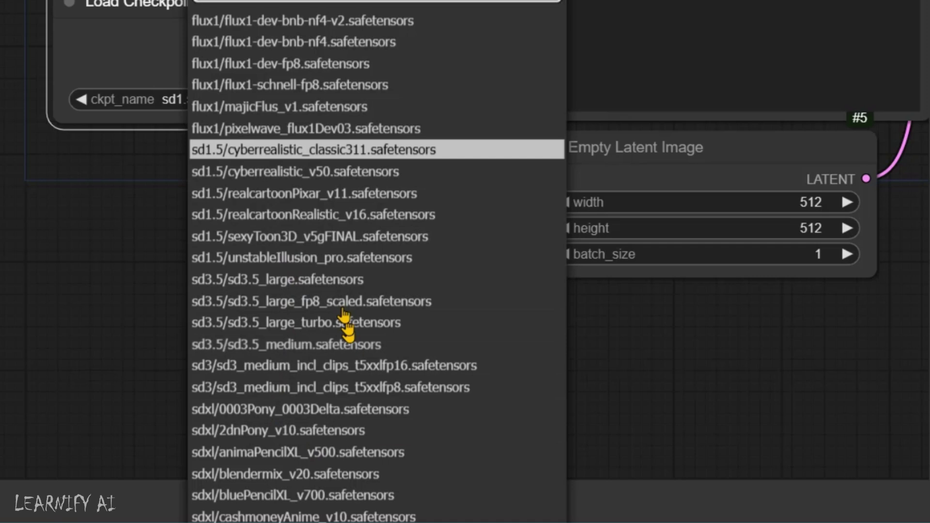
pyautogui.scroll(1, 353, 259)
pyautogui.scroll(-1, 342, 321)
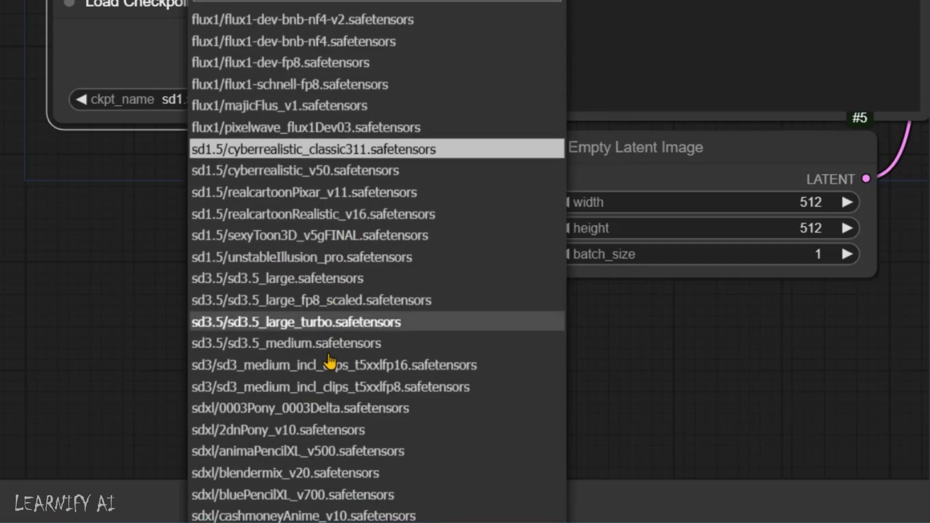
pyautogui.scroll(-2, 329, 361)
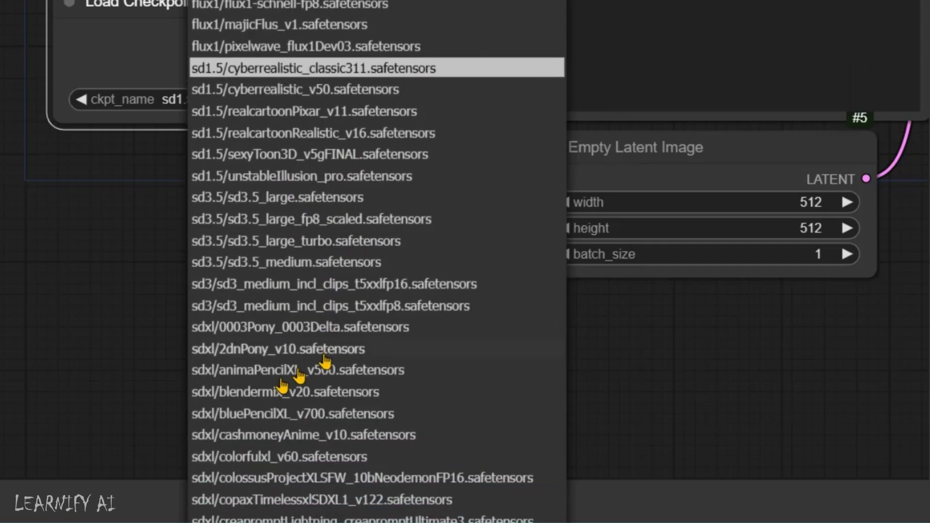
pyautogui.click(148, 60)
pyautogui.scroll(2, 590, 297)
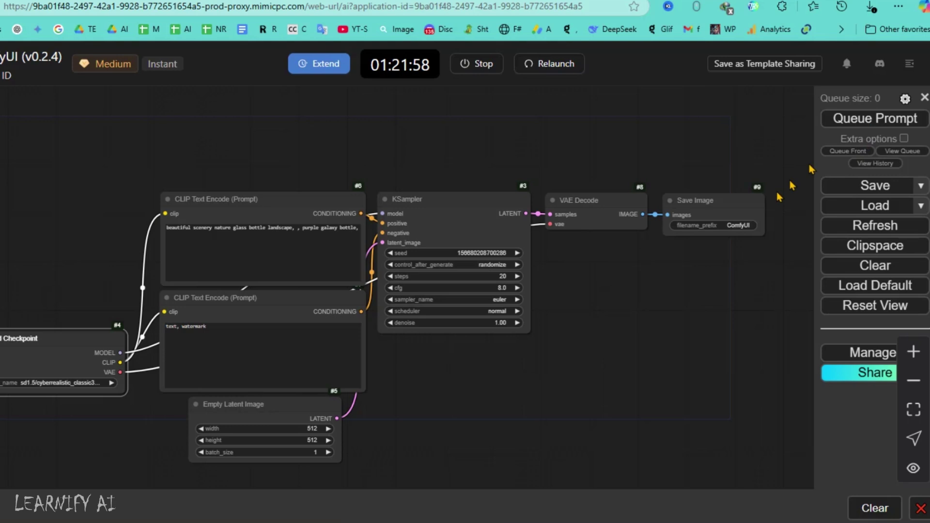
pyautogui.moveTo(763, 232); pyautogui.dragTo(807, 417)
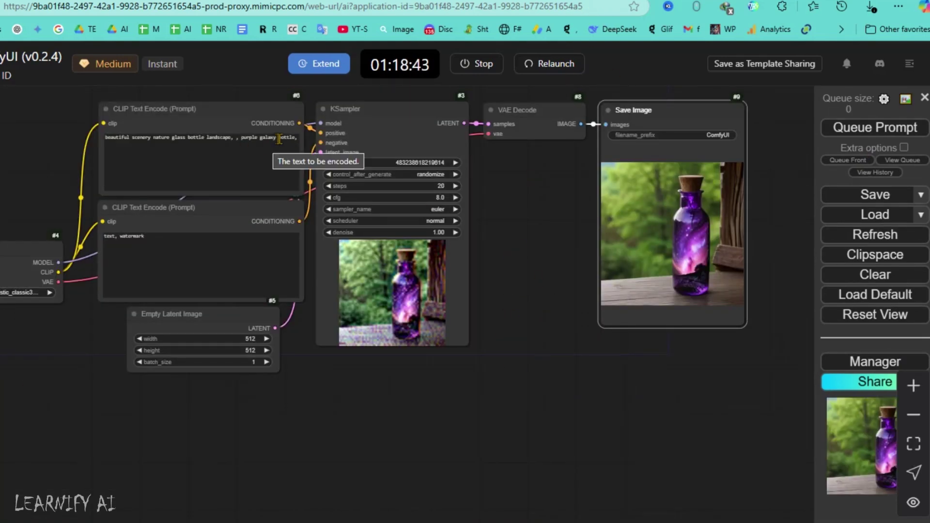
# Step: Replace the bottle prompt with 'beautiful woman smiling and sitting in collage' and queue it
pyautogui.click(279, 138)
pyautogui.hotkey('ctrl', 'a')
pyautogui.scroll(5, 279, 138)
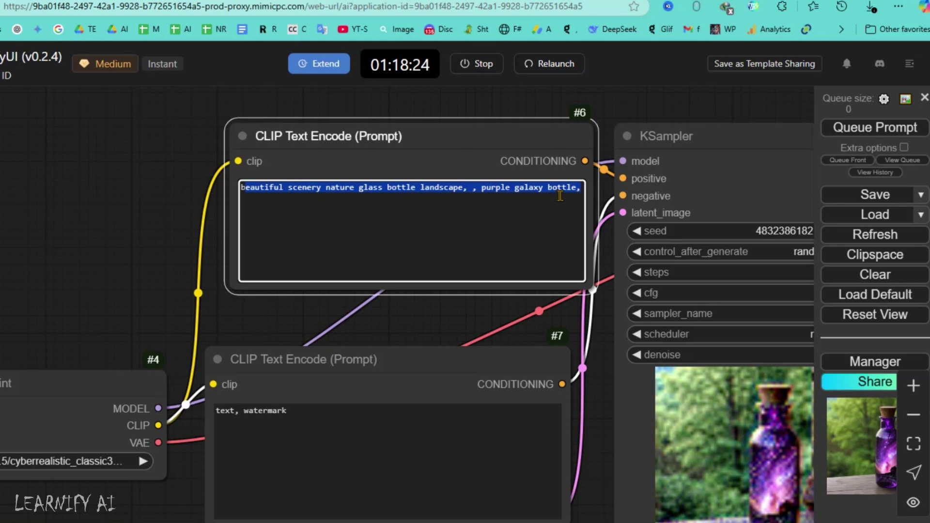
pyautogui.moveTo(581, 190); pyautogui.dragTo(304, 191)
pyautogui.press('BackSpace')
pyautogui.write('beautiful woman smiling and sitting in collage')
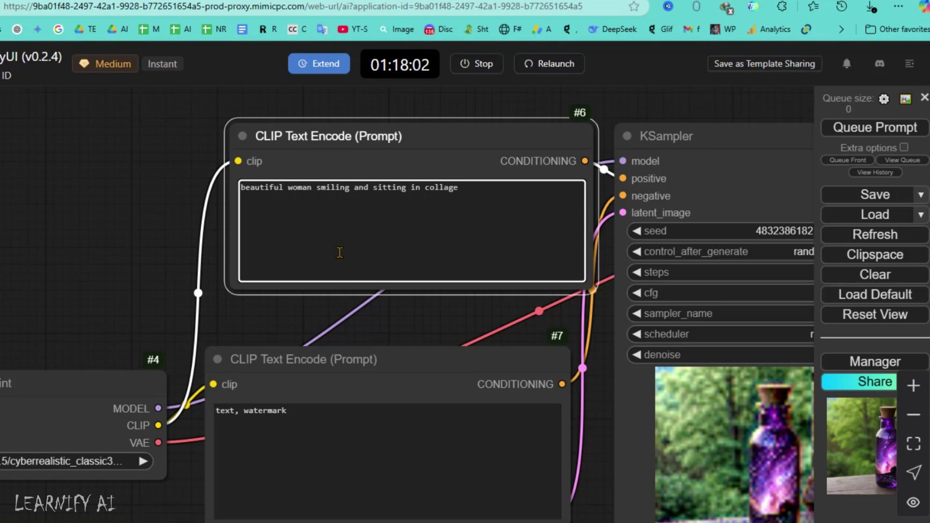
pyautogui.click(876, 127)
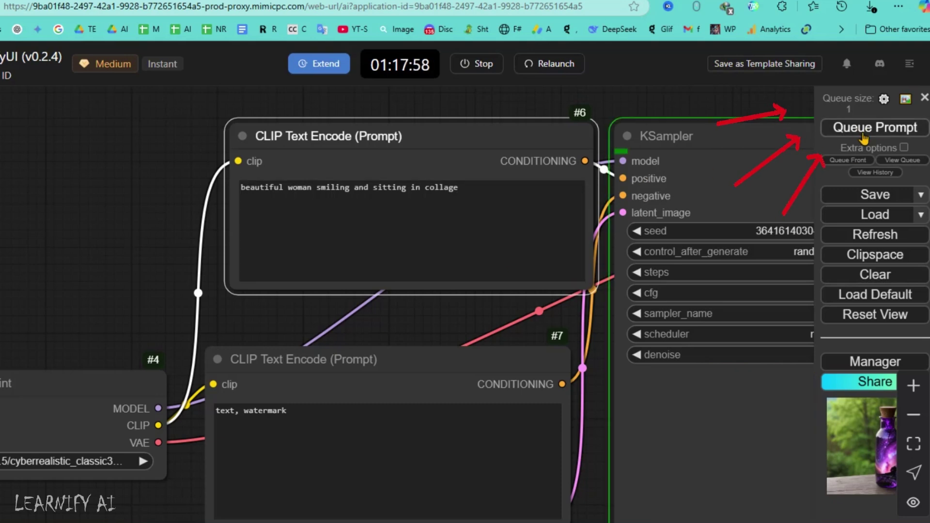
pyautogui.scroll(-1, 642, 280)
pyautogui.scroll(-2, 643, 279)
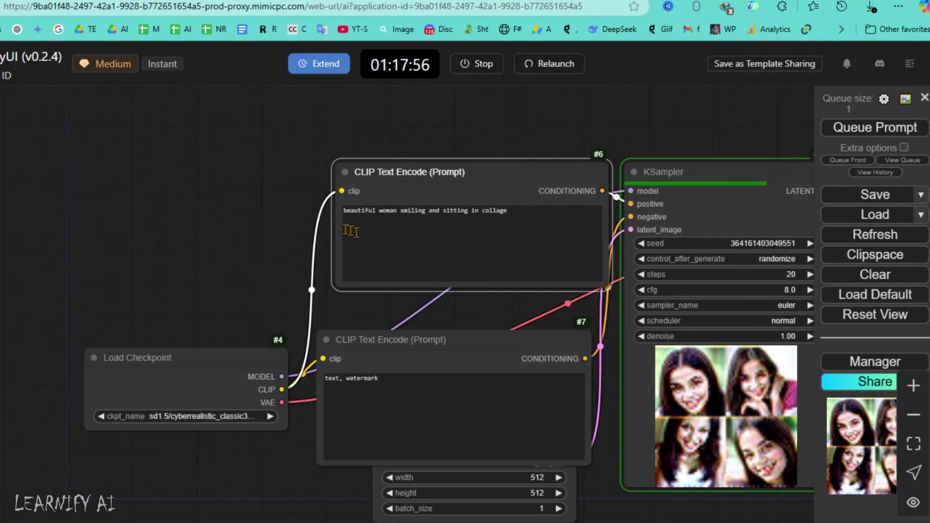
pyautogui.moveTo(293, 233)
pyautogui.mouseDown()
pyautogui.moveTo(186, 222)
pyautogui.moveTo(130, 171)
pyautogui.mouseUp()
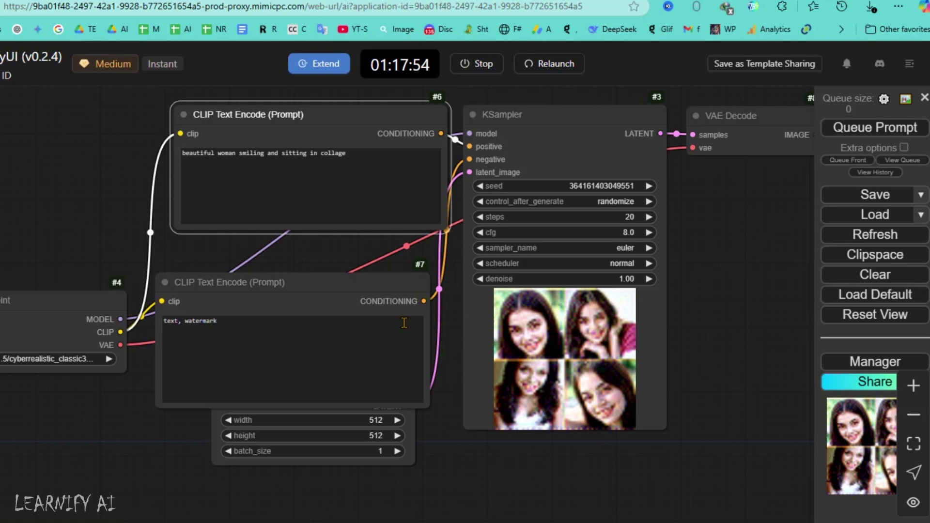
pyautogui.scroll(-2, 673, 282)
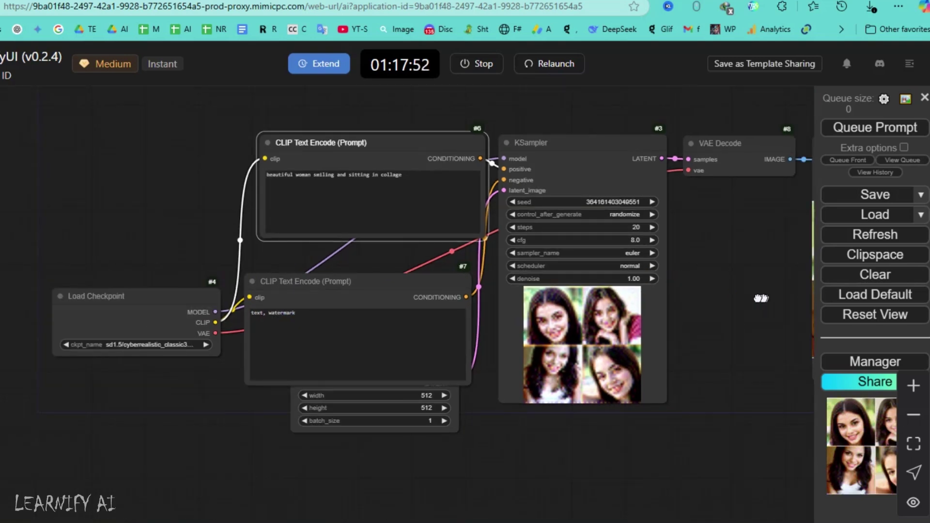
pyautogui.moveTo(761, 299)
pyautogui.mouseDown()
pyautogui.moveTo(544, 256)
pyautogui.moveTo(560, 281)
pyautogui.mouseUp()
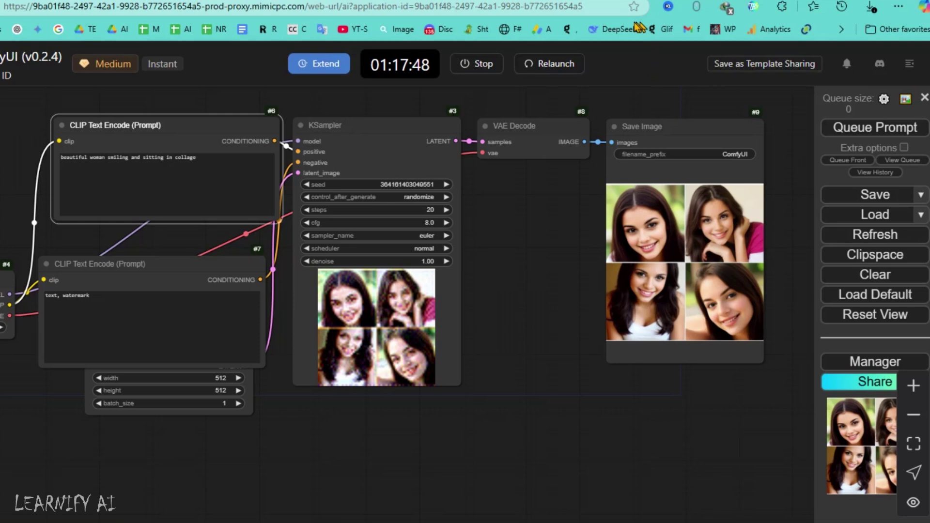
pyautogui.scroll(1, 510, 185)
pyautogui.scroll(1, 418, 215)
pyautogui.scroll(2, 501, 335)
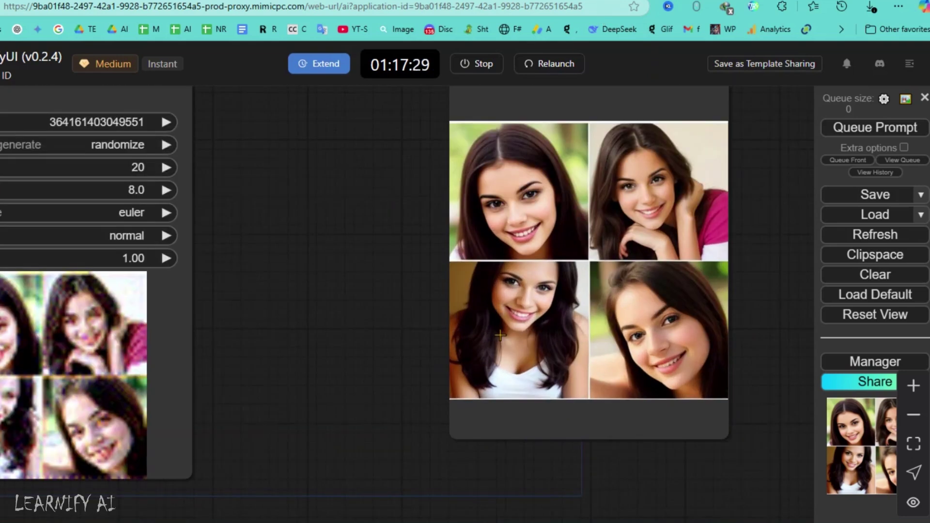
pyautogui.scroll(-1, 500, 336)
pyautogui.scroll(-1, 426, 270)
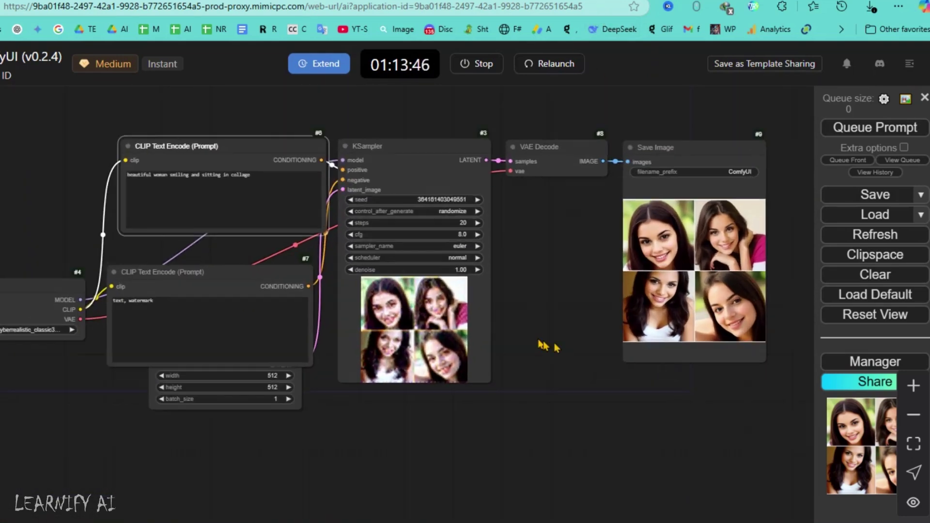
# Step: Stop the running ComfyUI machine from the top bar
pyautogui.click(477, 71)
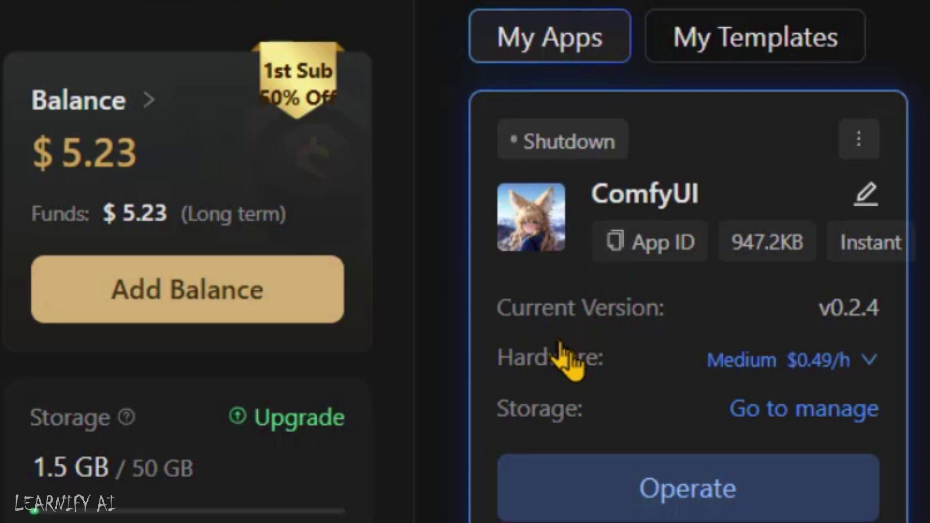
pyautogui.moveTo(689, 305)
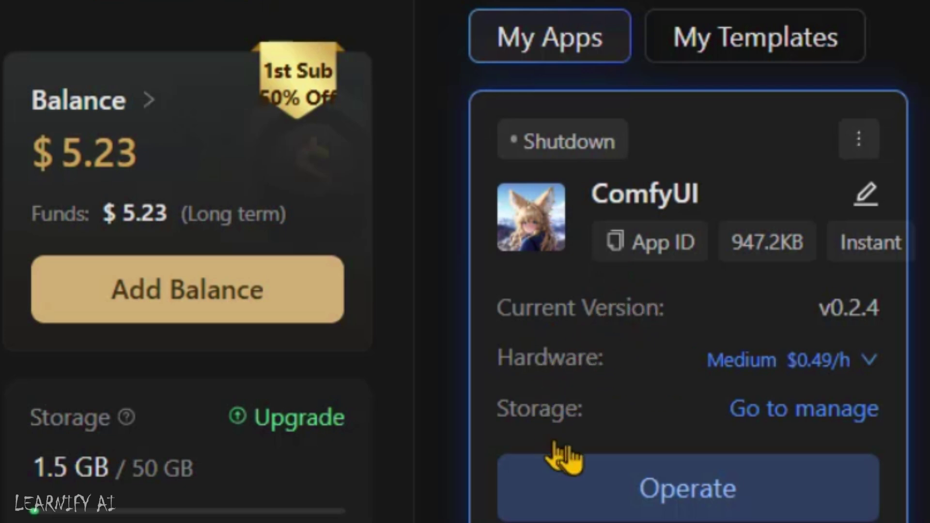
pyautogui.scroll(-1, 328, 418)
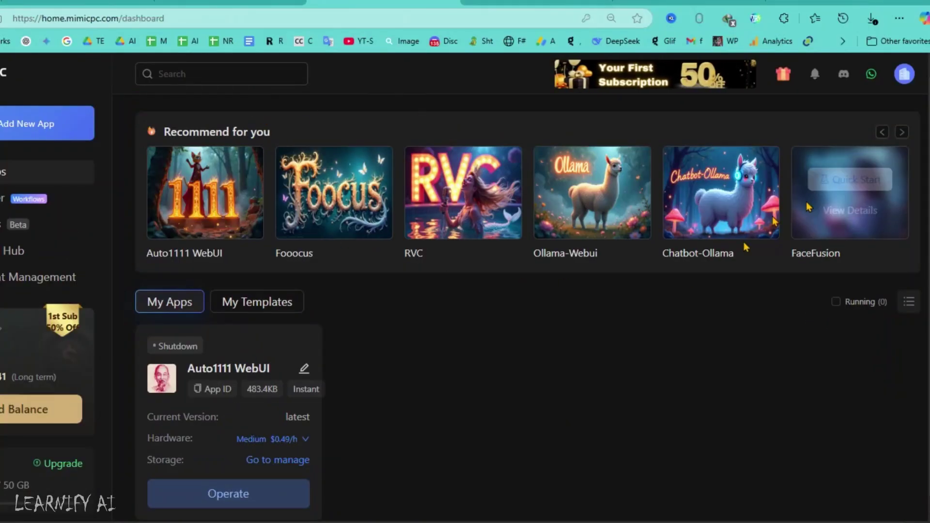
pyautogui.moveTo(849, 193)
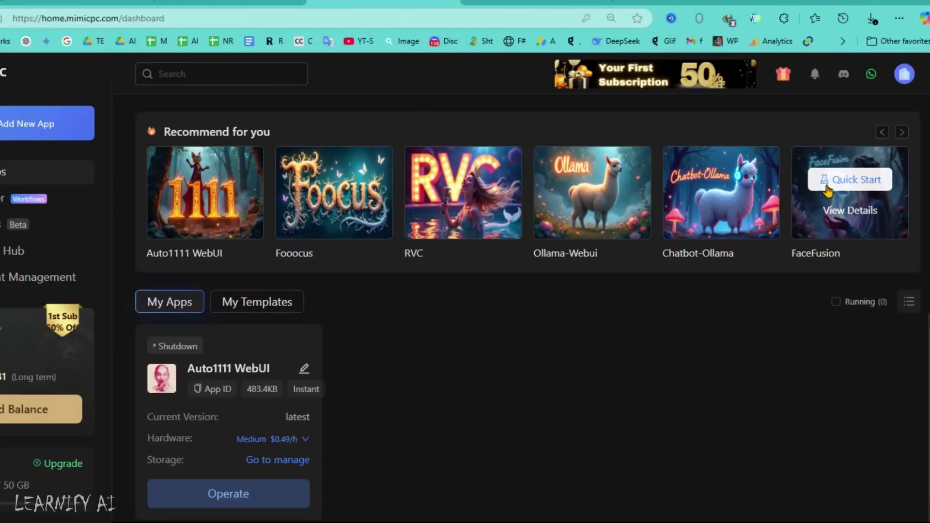
pyautogui.click(851, 179)
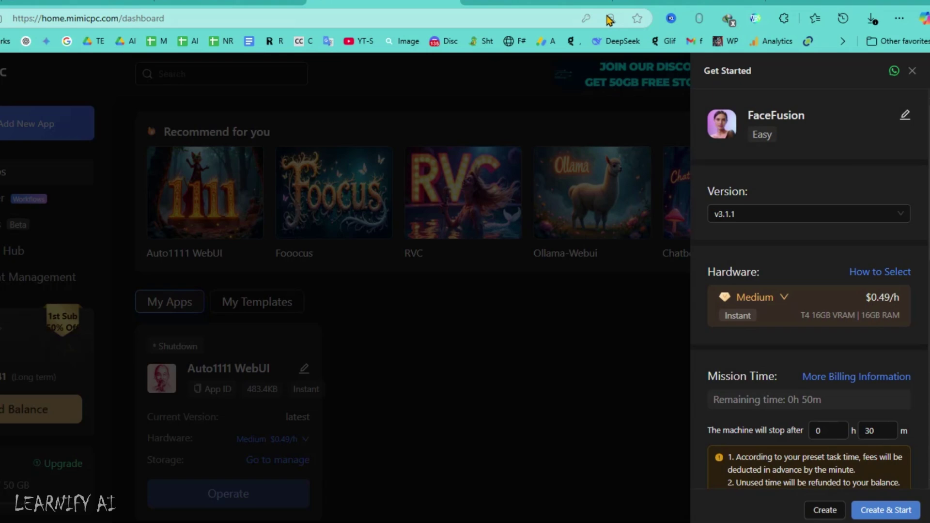
pyautogui.click(785, 299)
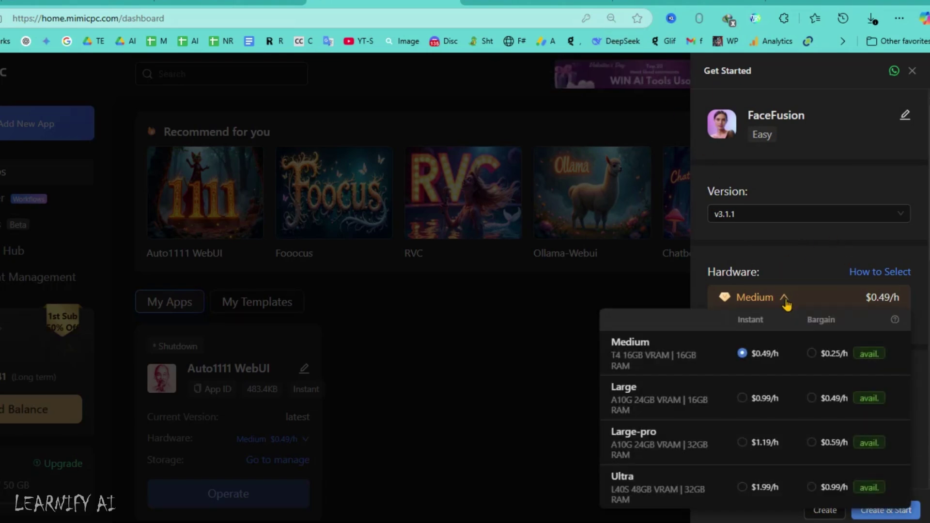
pyautogui.click(785, 299)
pyautogui.scroll(-5, 807, 320)
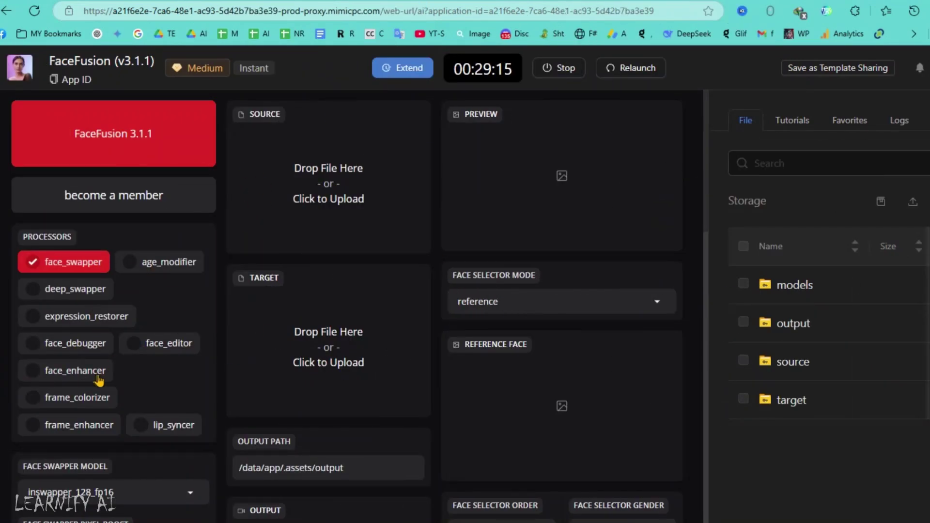
pyautogui.scroll(-5, 100, 379)
pyautogui.scroll(1, 129, 308)
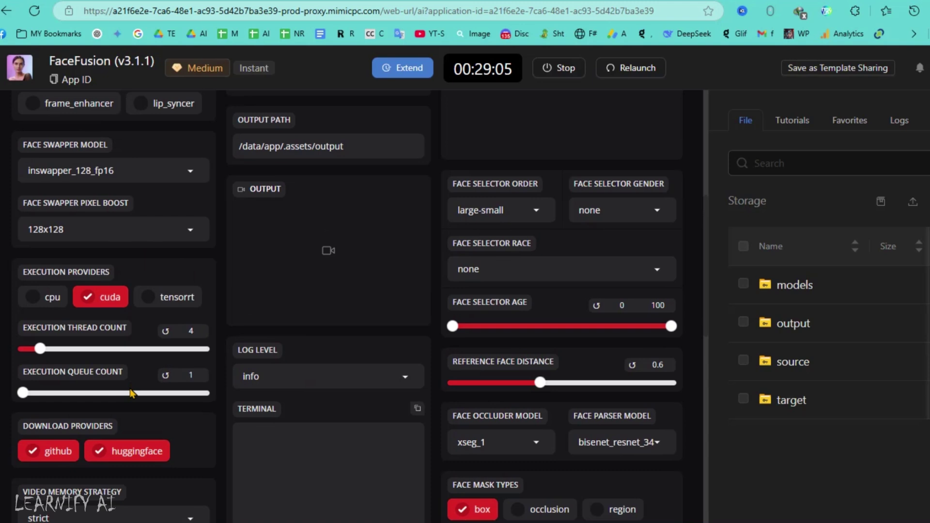
pyautogui.scroll(-1, 131, 394)
pyautogui.scroll(-1, 131, 393)
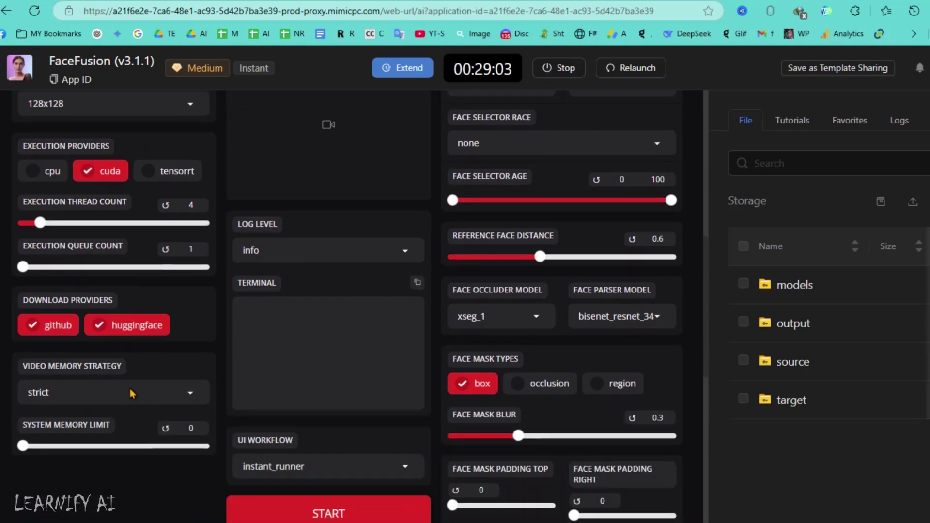
pyautogui.scroll(-1, 132, 393)
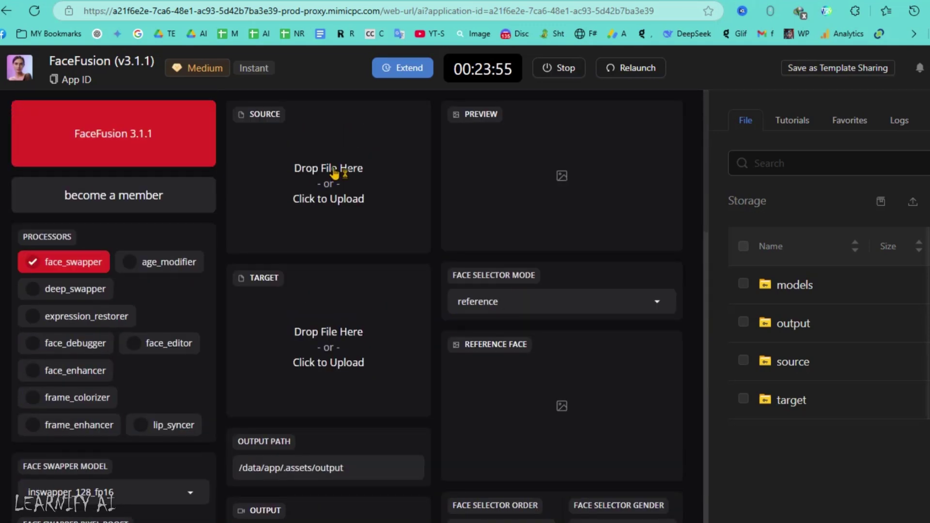
# Step: Swap p074mmrq.jpg's face onto the armoured warrior image with face_enhancer, then open the output's file actions
pyautogui.click(331, 173)
pyautogui.scroll(-2, 349, 237)
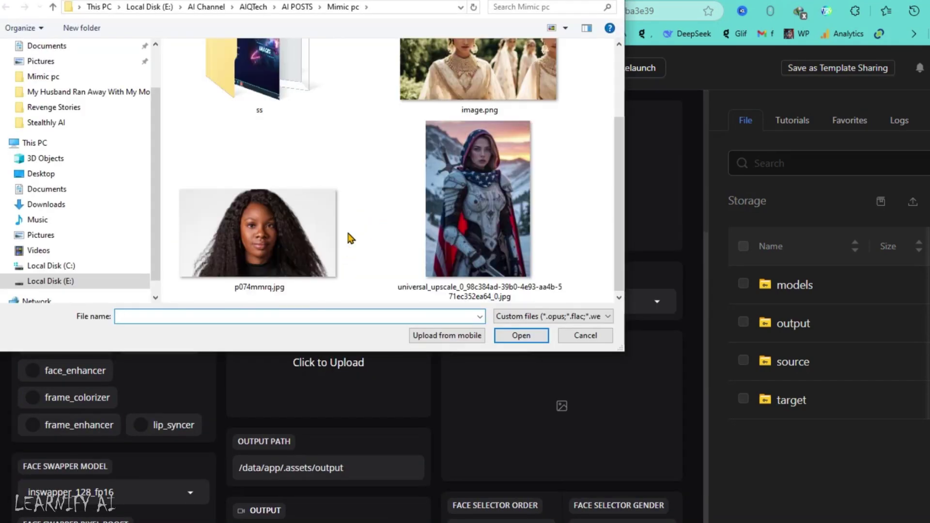
pyautogui.doubleClick(269, 236)
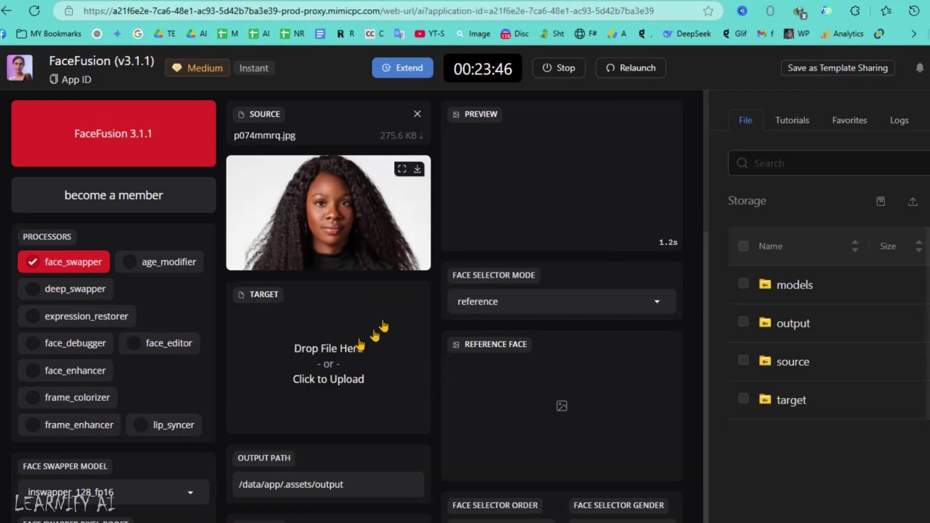
pyautogui.click(333, 374)
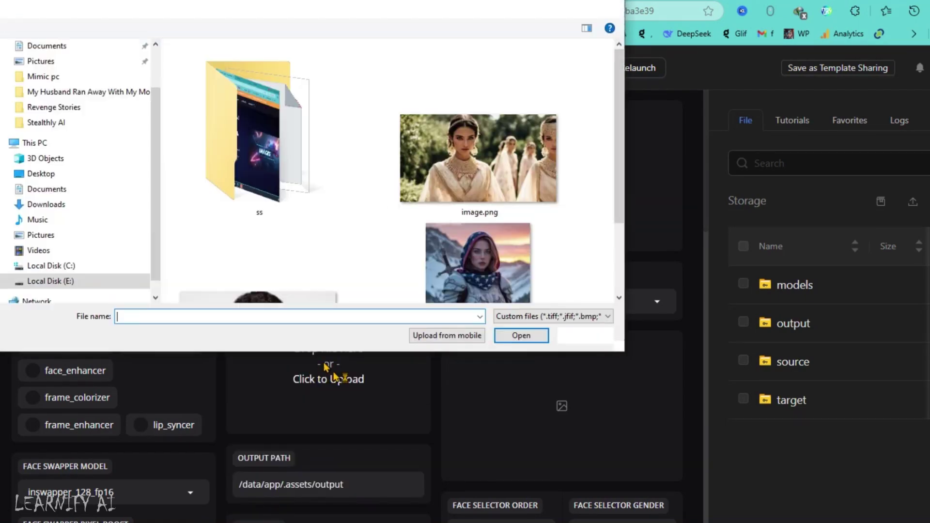
pyautogui.scroll(-2, 476, 244)
pyautogui.doubleClick(468, 195)
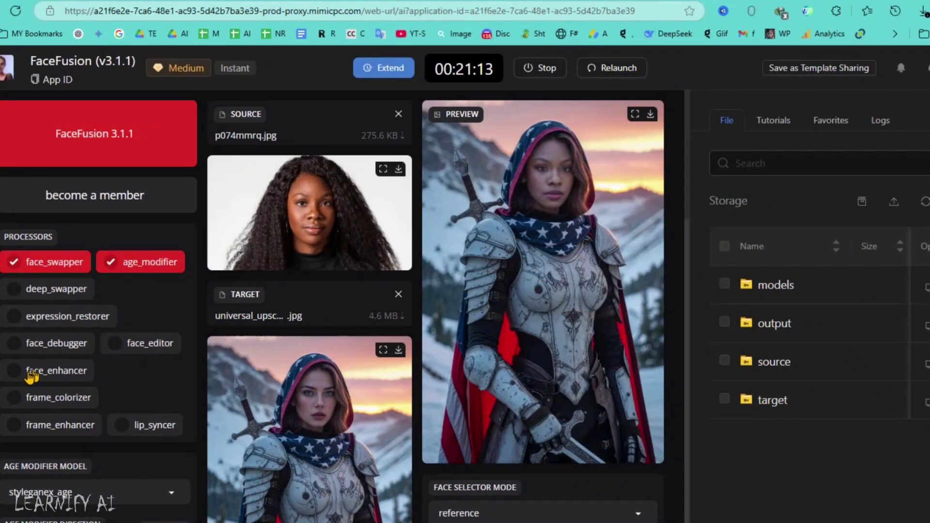
pyautogui.click(15, 373)
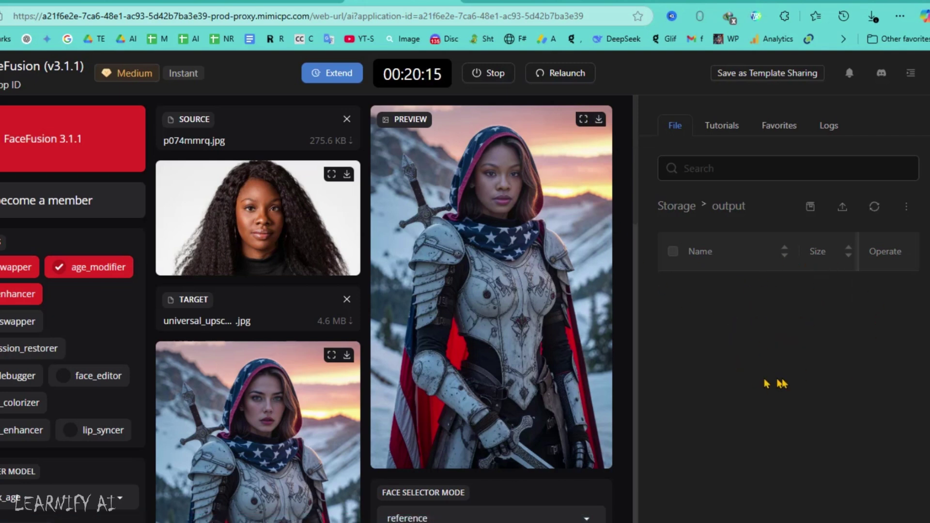
pyautogui.click(906, 210)
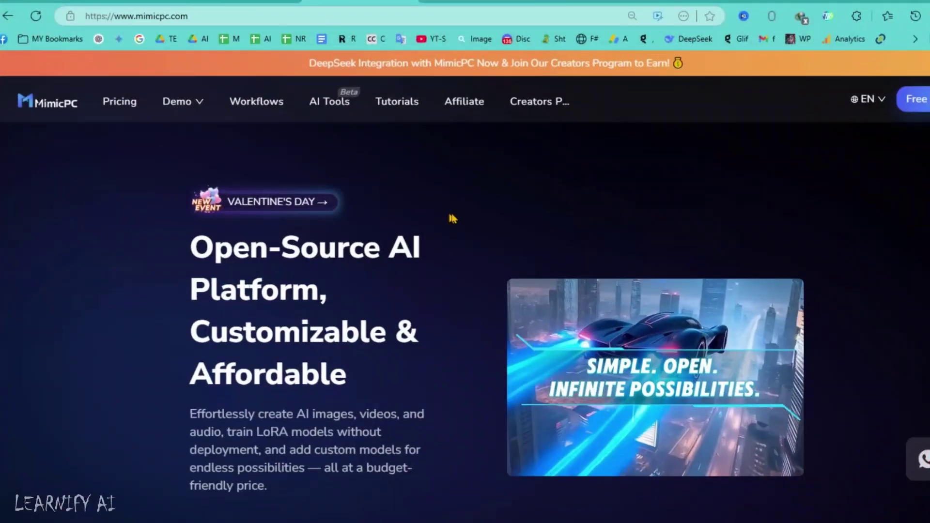
# Step: Open the Pricing page from the MimicPC navigation bar
pyautogui.click(128, 102)
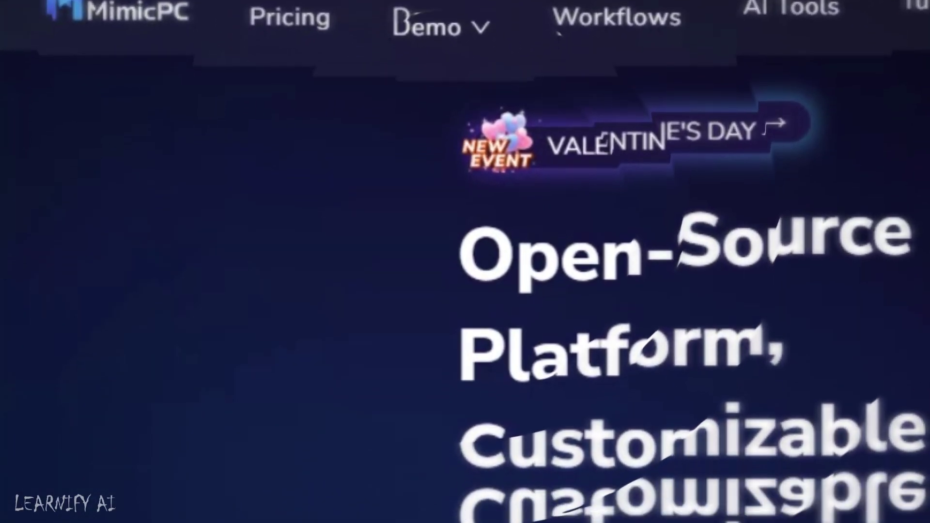
pyautogui.scroll(3, 465, 290)
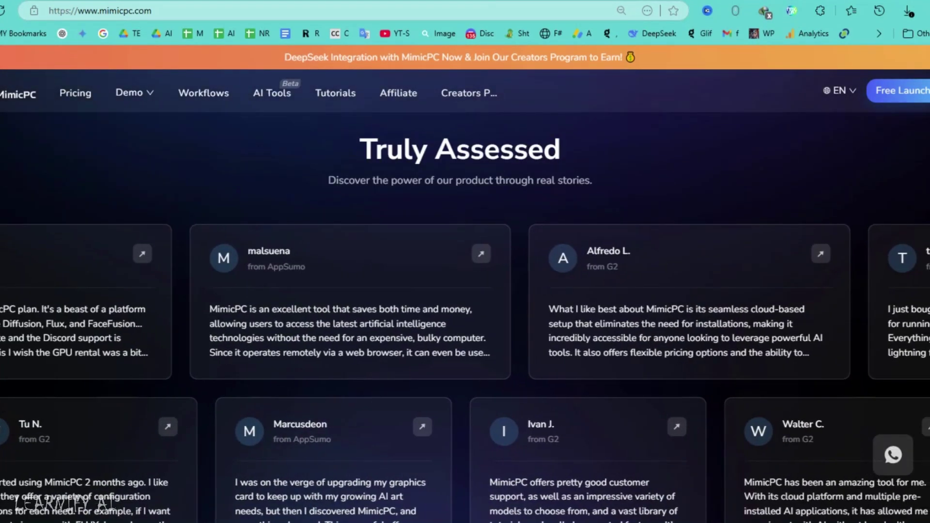
pyautogui.scroll(1, 466, 326)
pyautogui.scroll(2, 465, 291)
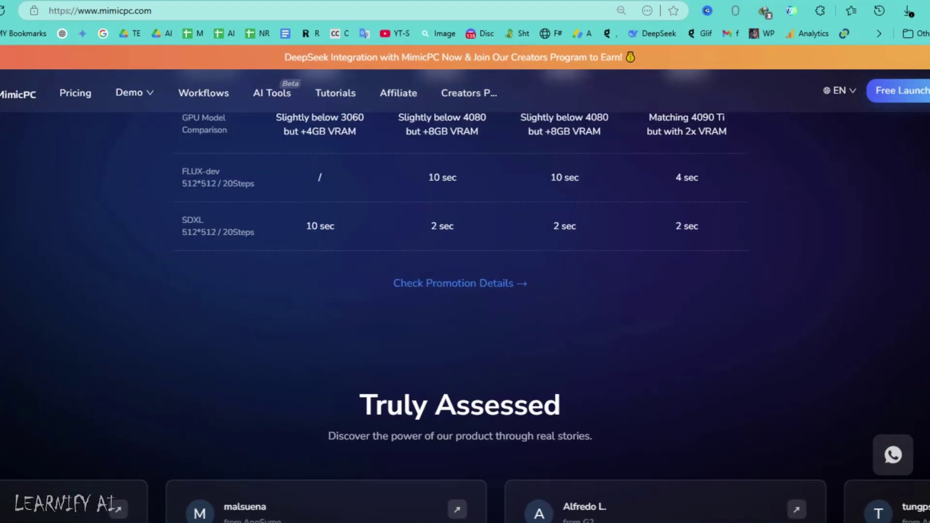
pyautogui.scroll(2, 465, 292)
pyautogui.scroll(1, 466, 291)
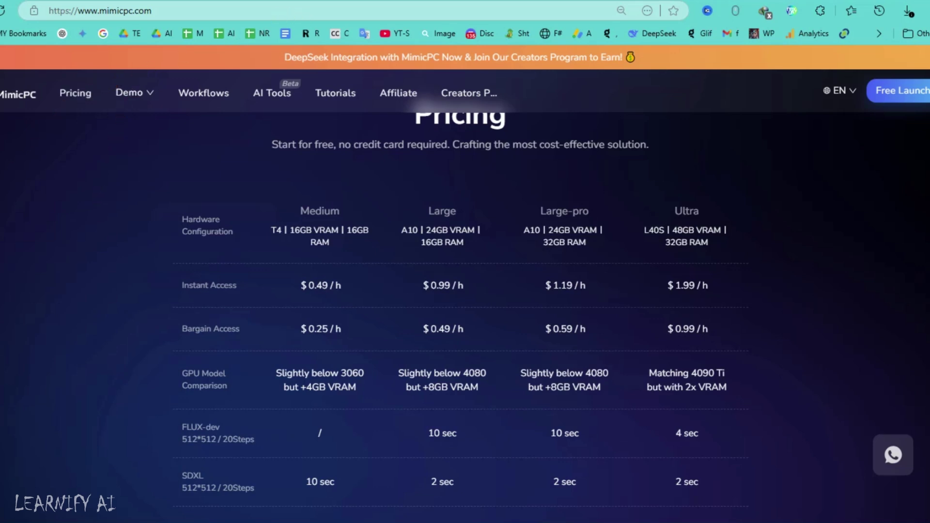
pyautogui.scroll(1, 465, 291)
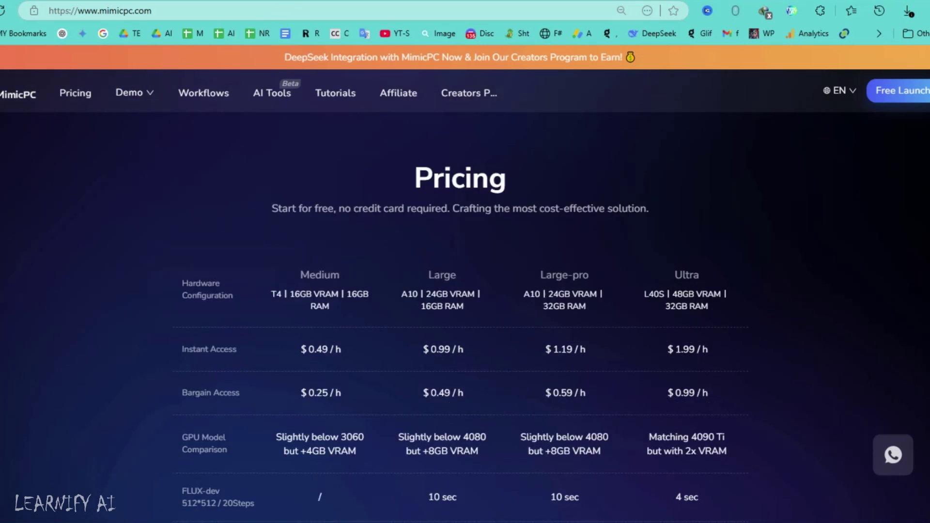
pyautogui.scroll(1, 462, 297)
pyautogui.scroll(1, 461, 297)
pyautogui.scroll(1, 462, 298)
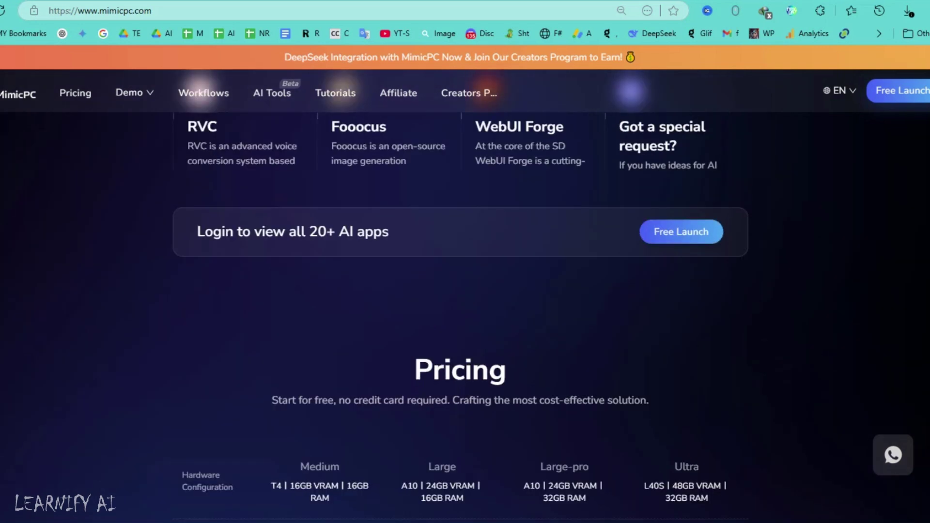
pyautogui.scroll(1, 461, 297)
pyautogui.scroll(1, 462, 296)
pyautogui.scroll(1, 461, 297)
pyautogui.scroll(2, 462, 296)
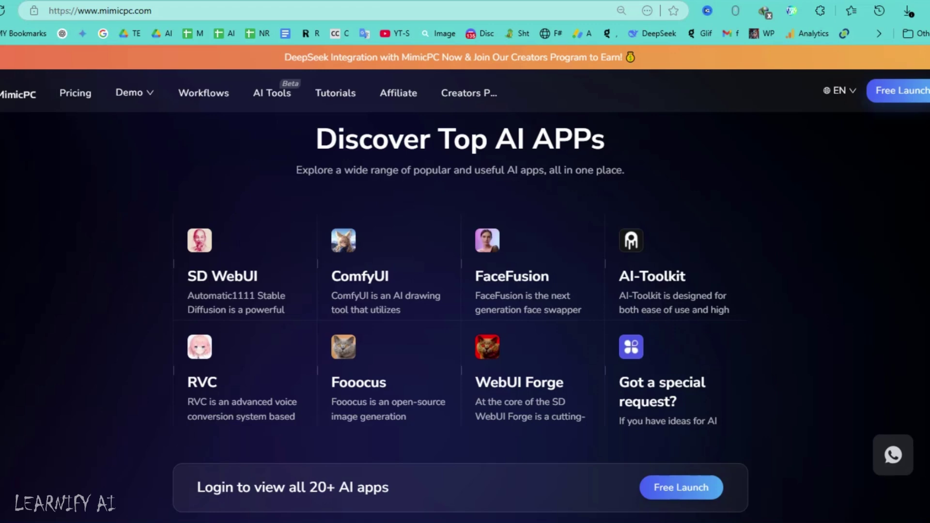
pyautogui.scroll(1, 462, 297)
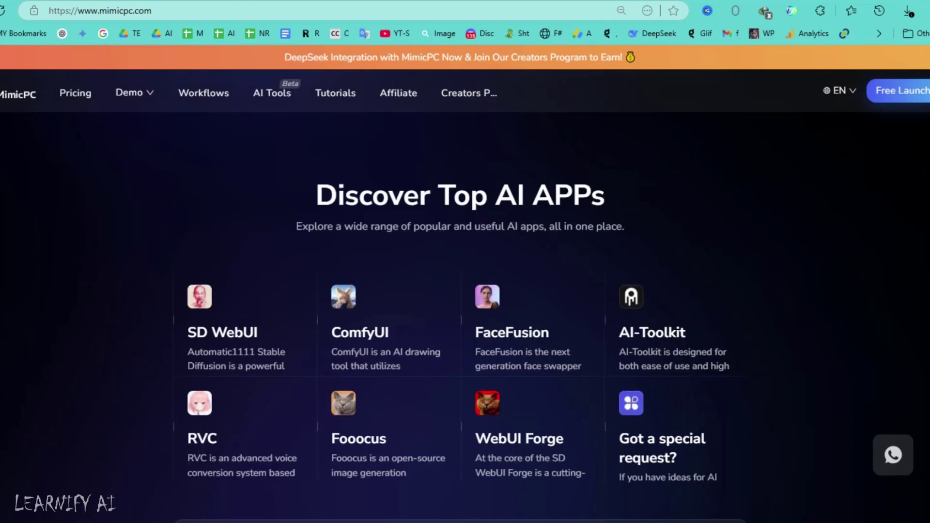
pyautogui.scroll(1, 462, 297)
pyautogui.scroll(1, 462, 297)
pyautogui.scroll(2, 462, 296)
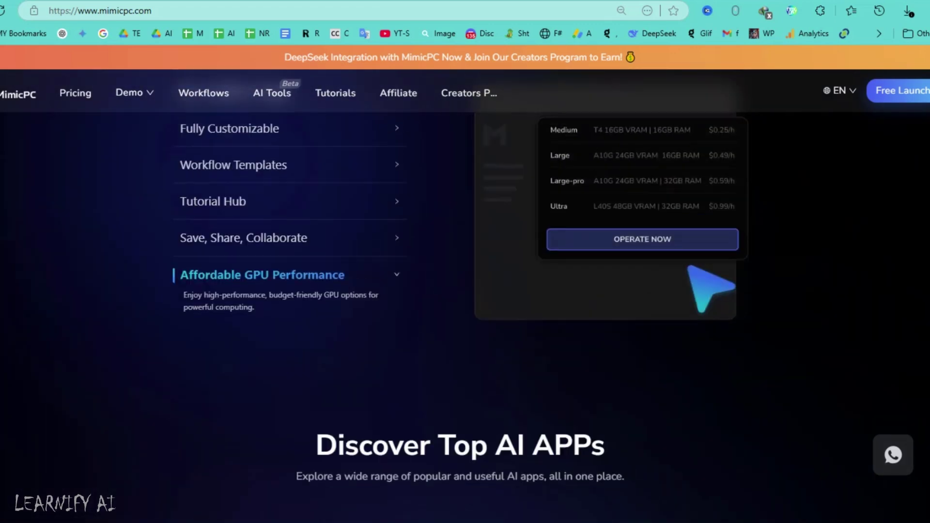
pyautogui.scroll(1, 461, 297)
pyautogui.scroll(1, 462, 297)
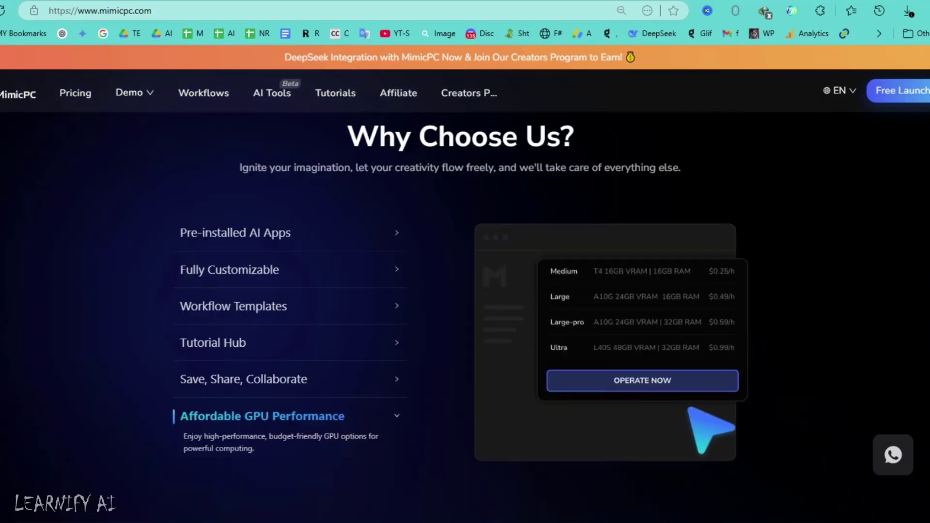
pyautogui.scroll(1, 465, 297)
pyautogui.scroll(1, 466, 297)
pyautogui.scroll(2, 465, 297)
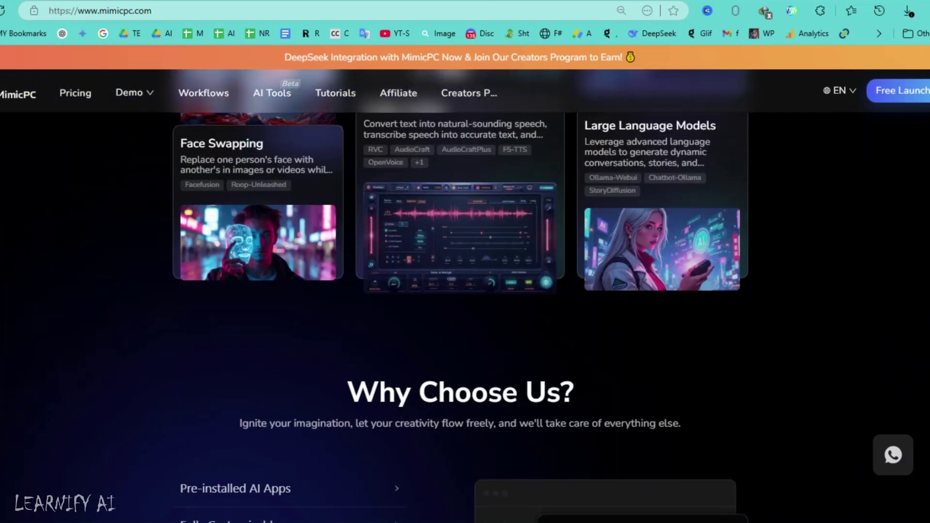
pyautogui.scroll(1, 465, 297)
pyautogui.scroll(2, 466, 298)
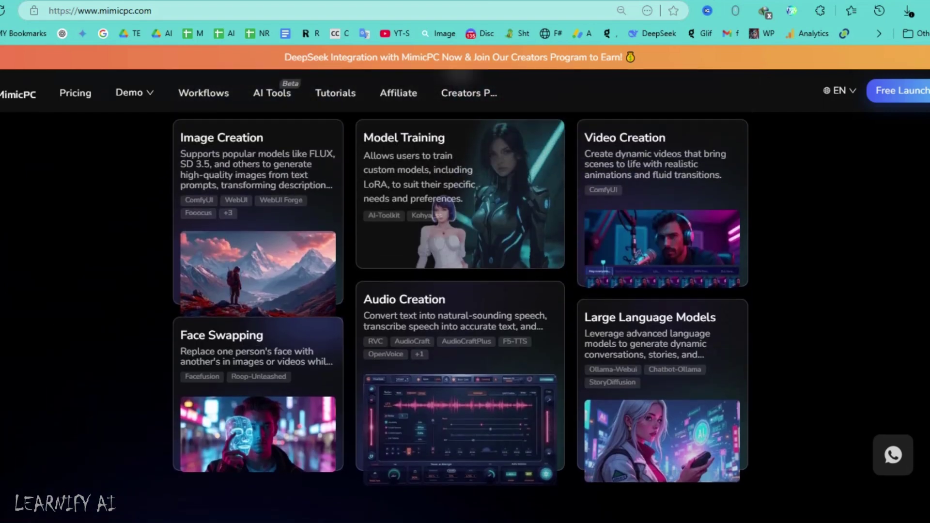
pyautogui.scroll(1, 466, 297)
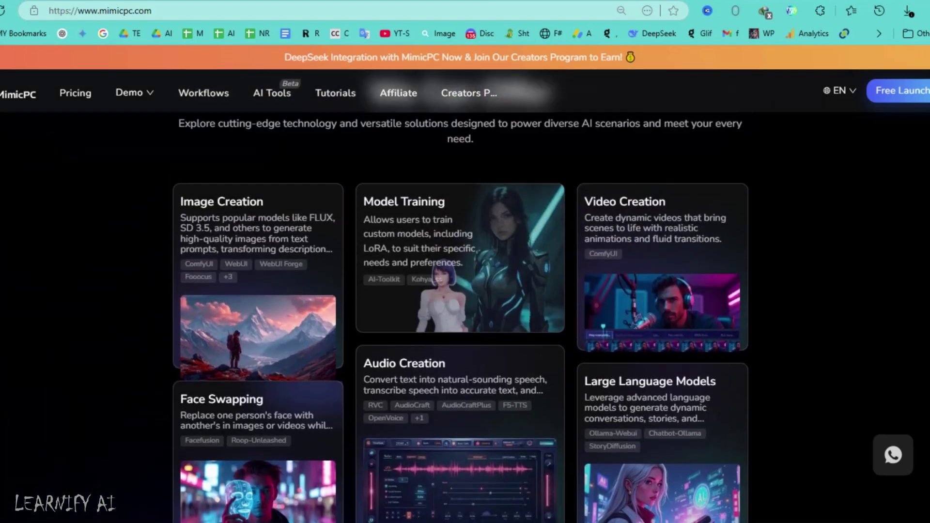
pyautogui.scroll(1, 465, 297)
pyautogui.scroll(2, 465, 297)
pyautogui.scroll(1, 465, 297)
pyautogui.scroll(1, 466, 297)
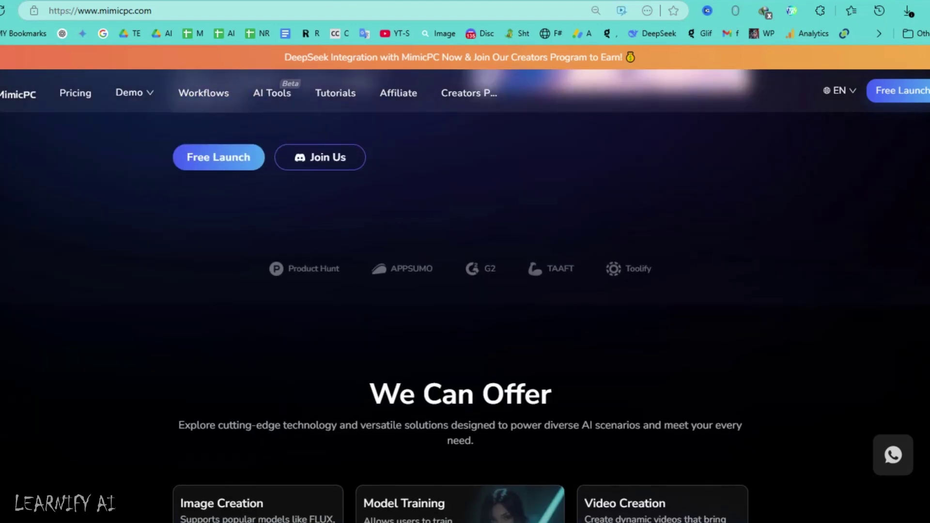
pyautogui.scroll(1, 465, 296)
pyautogui.scroll(1, 465, 297)
pyautogui.scroll(1, 465, 296)
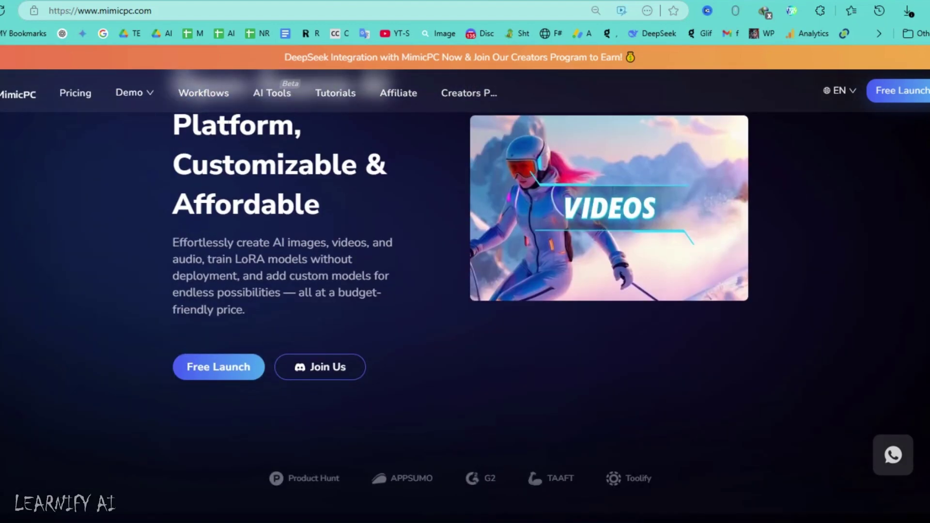
pyautogui.scroll(2, 465, 297)
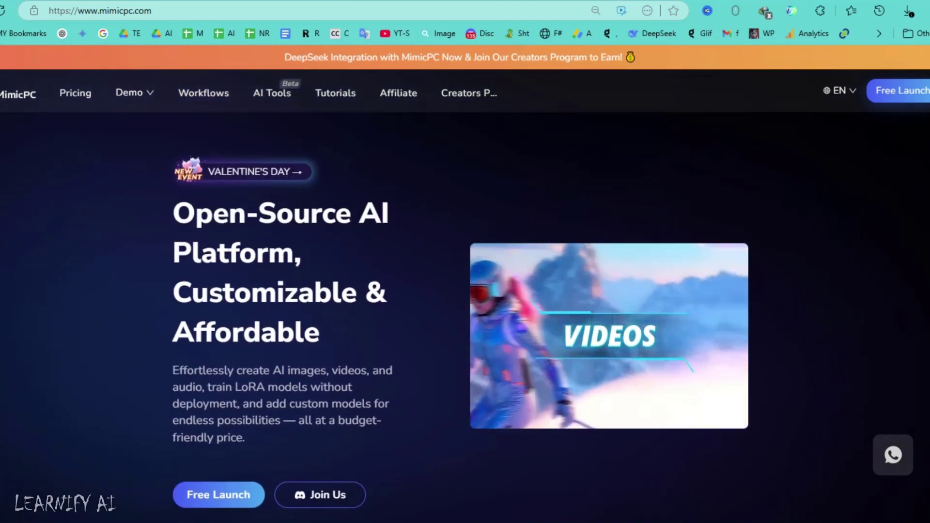